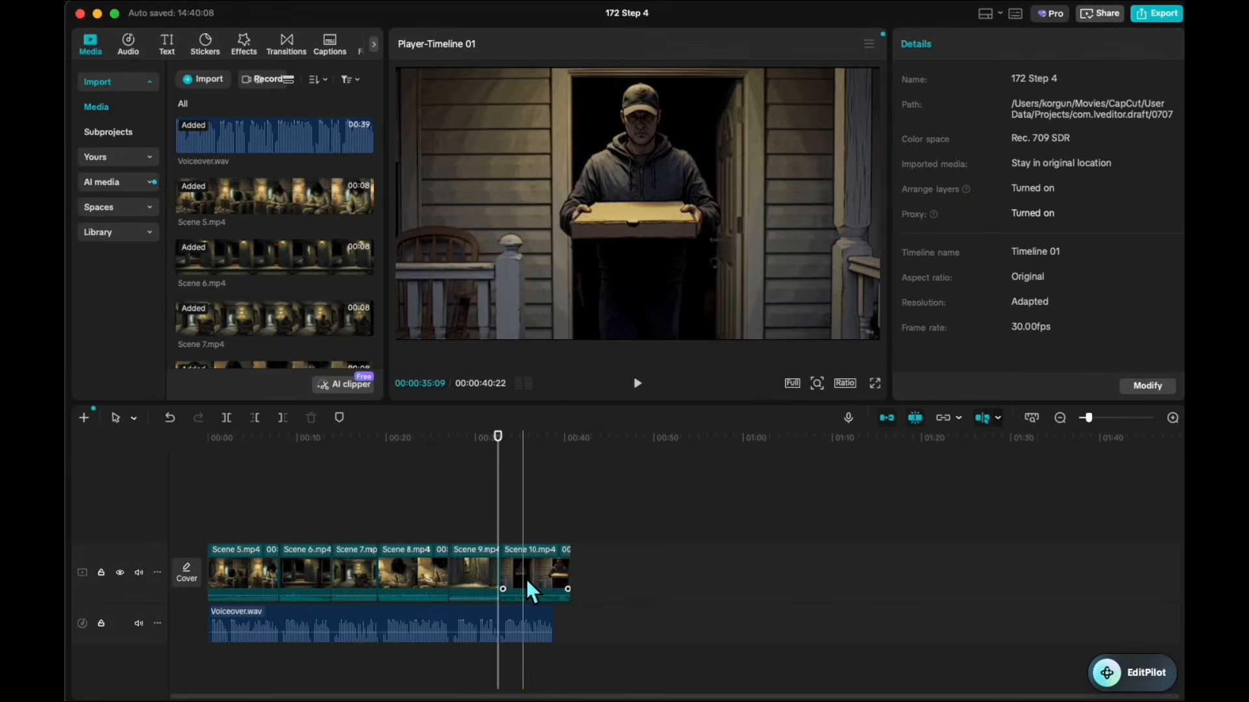
click(527, 579)
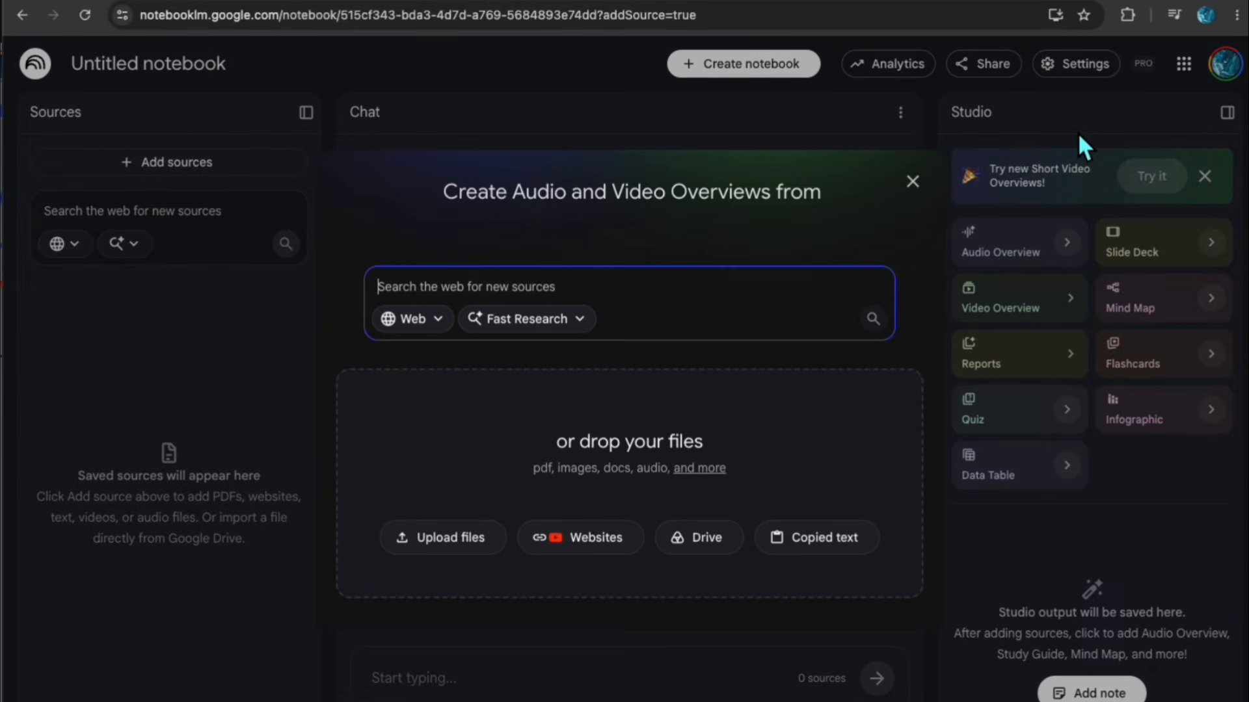
Step: Switch to YouTube and search for "horror animation story"
click(587, 21)
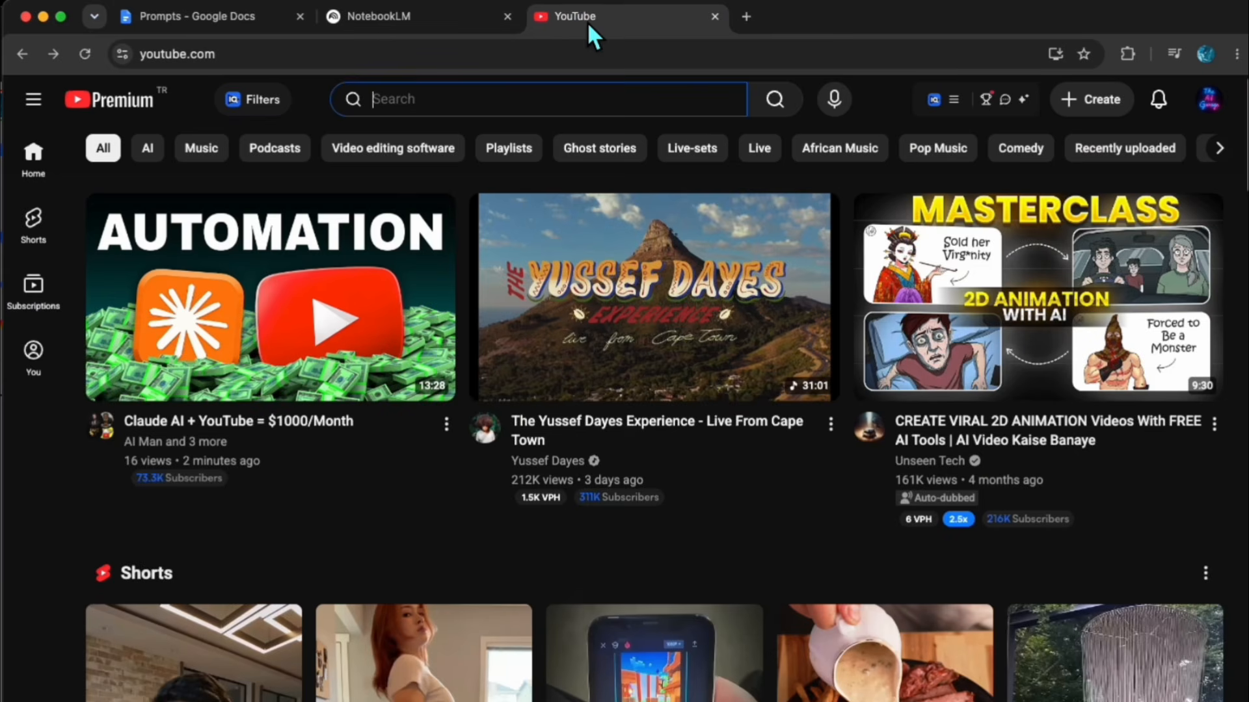
click(410, 116)
text(horror)
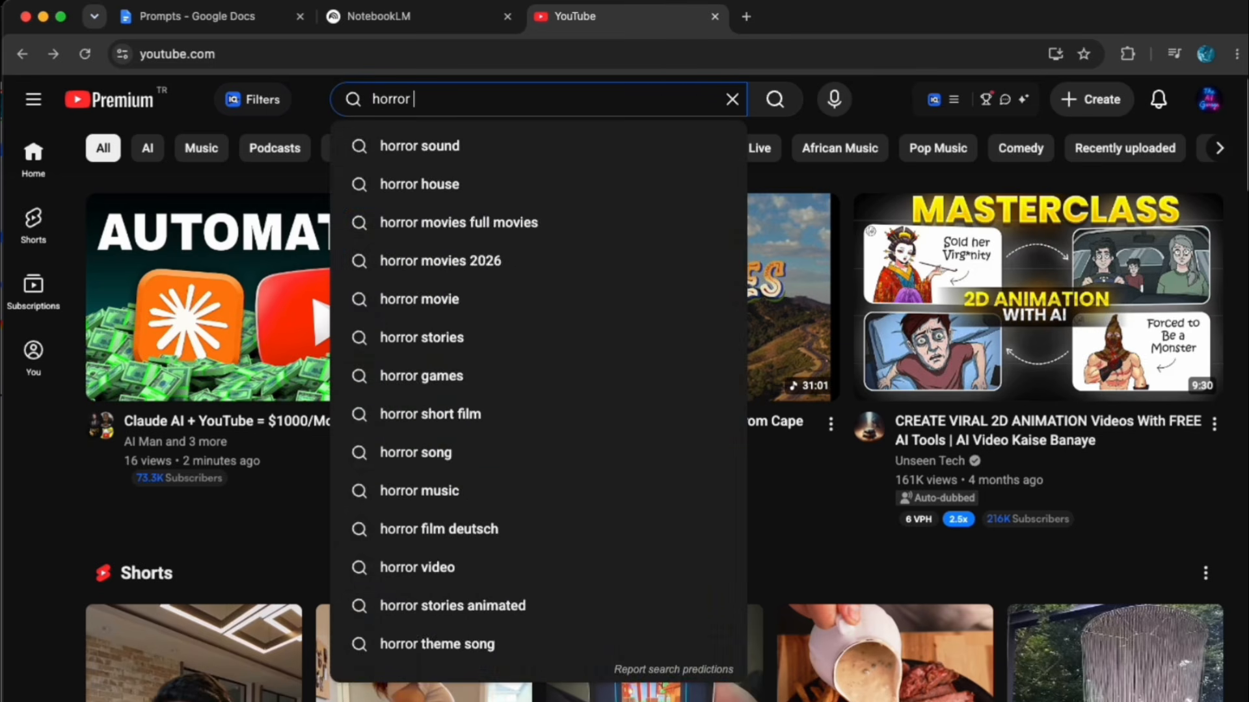
text( animation story)
key(Return)
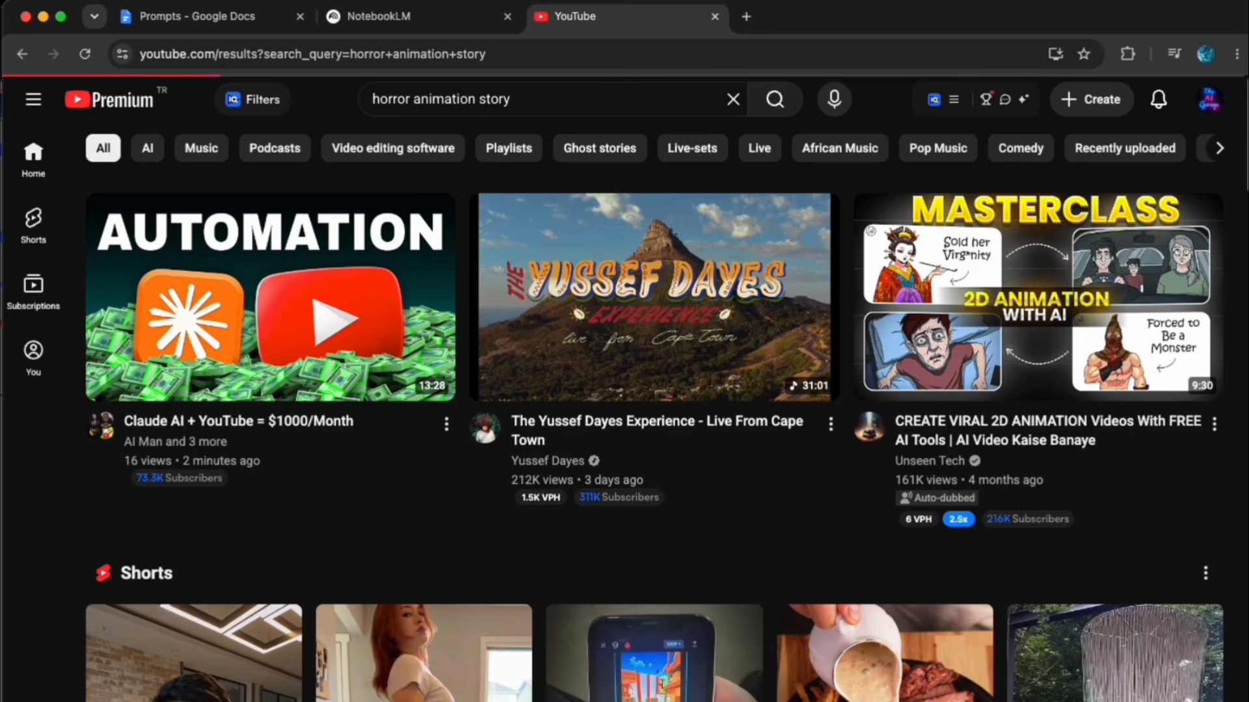
Step: Open the GRD Animations channel from the search results and sort its videos by Popular
scroll(870, 458, down, 20)
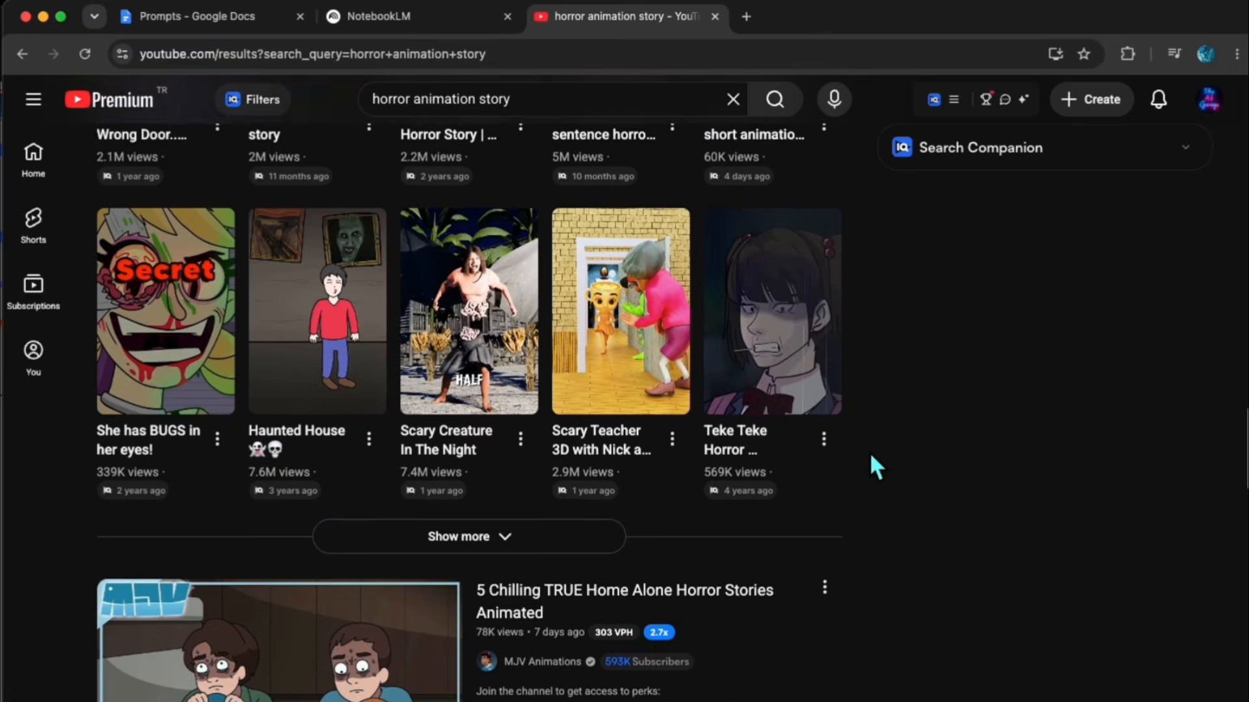
scroll(871, 463, down, 6)
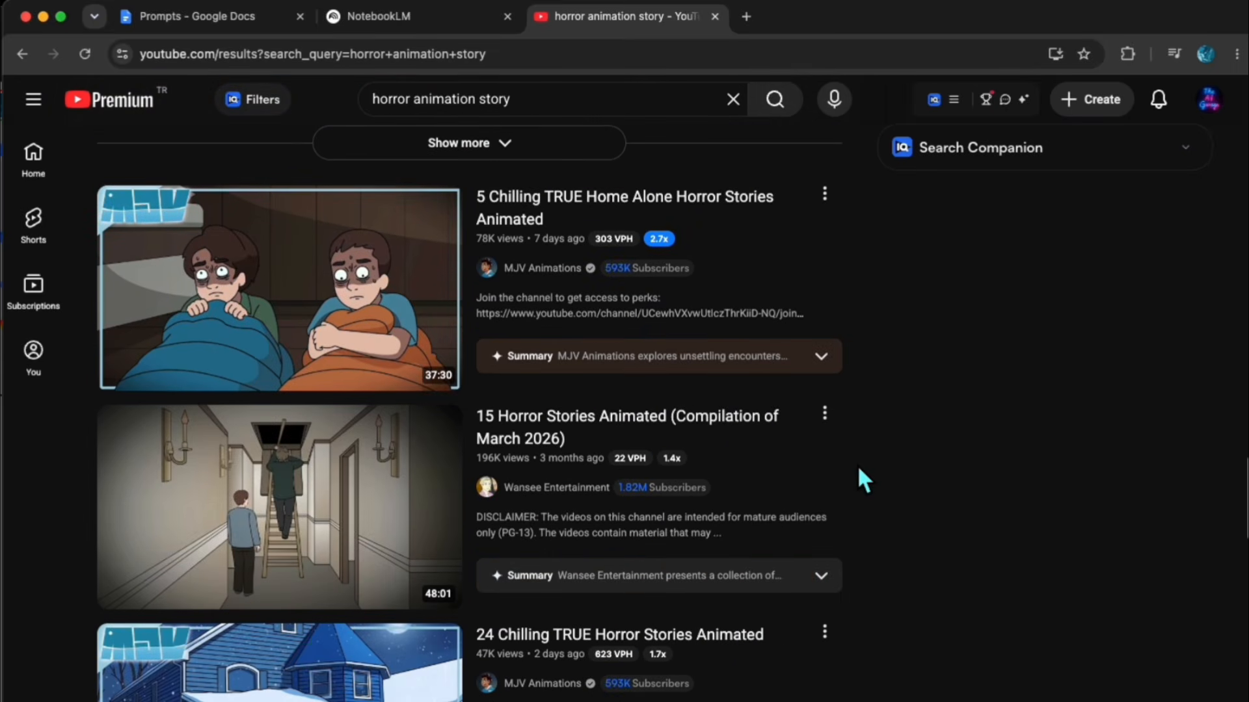
scroll(859, 468, down, 10)
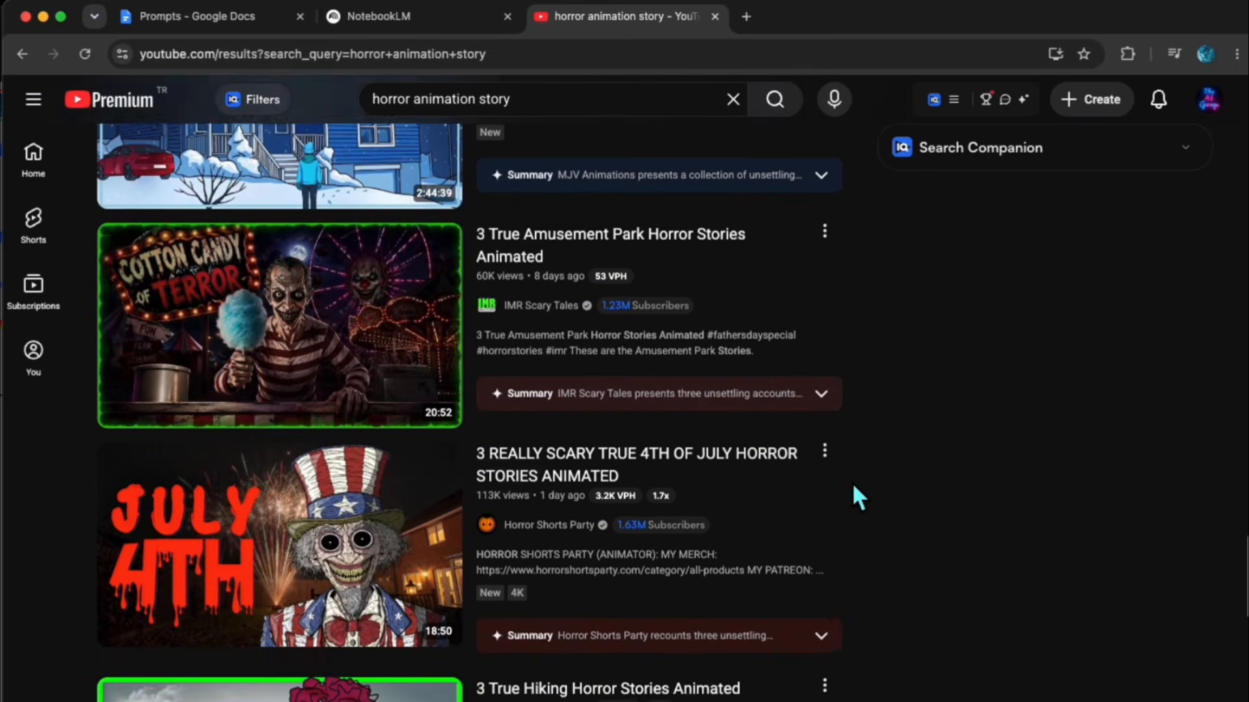
scroll(853, 487, down, 7)
scroll(854, 487, down, 4)
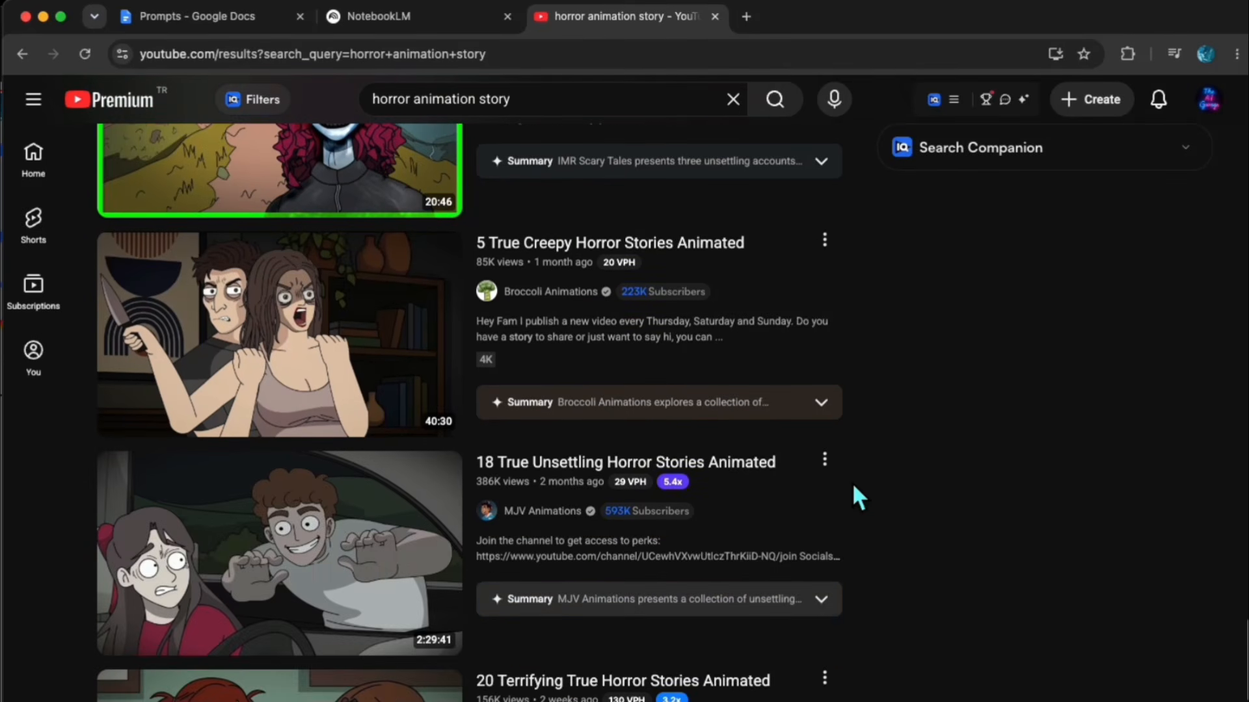
scroll(855, 498, down, 8)
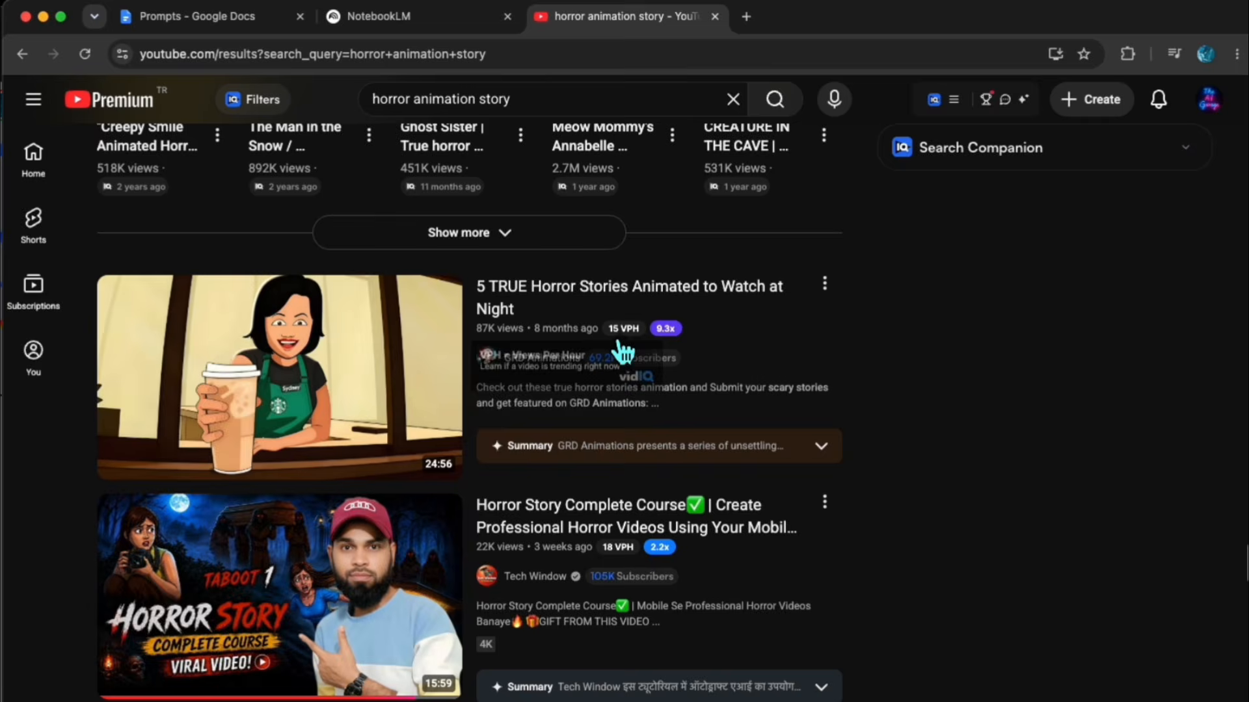
click(549, 365)
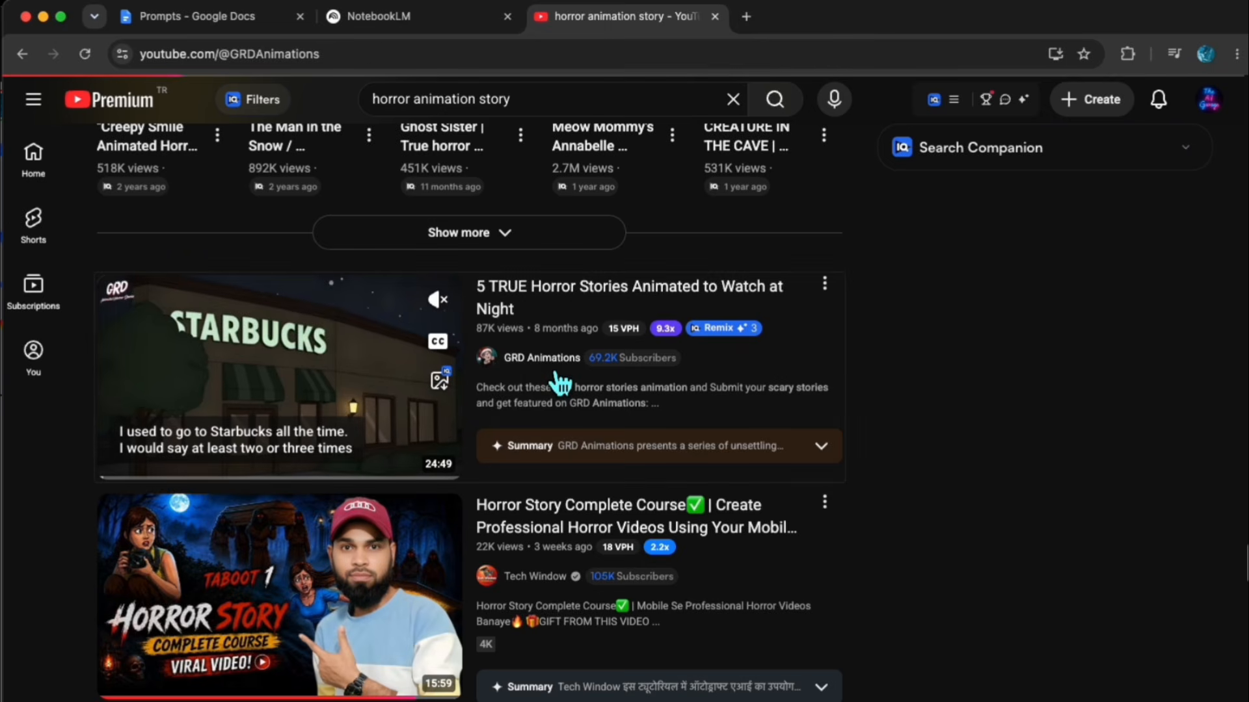
click(179, 556)
click(186, 604)
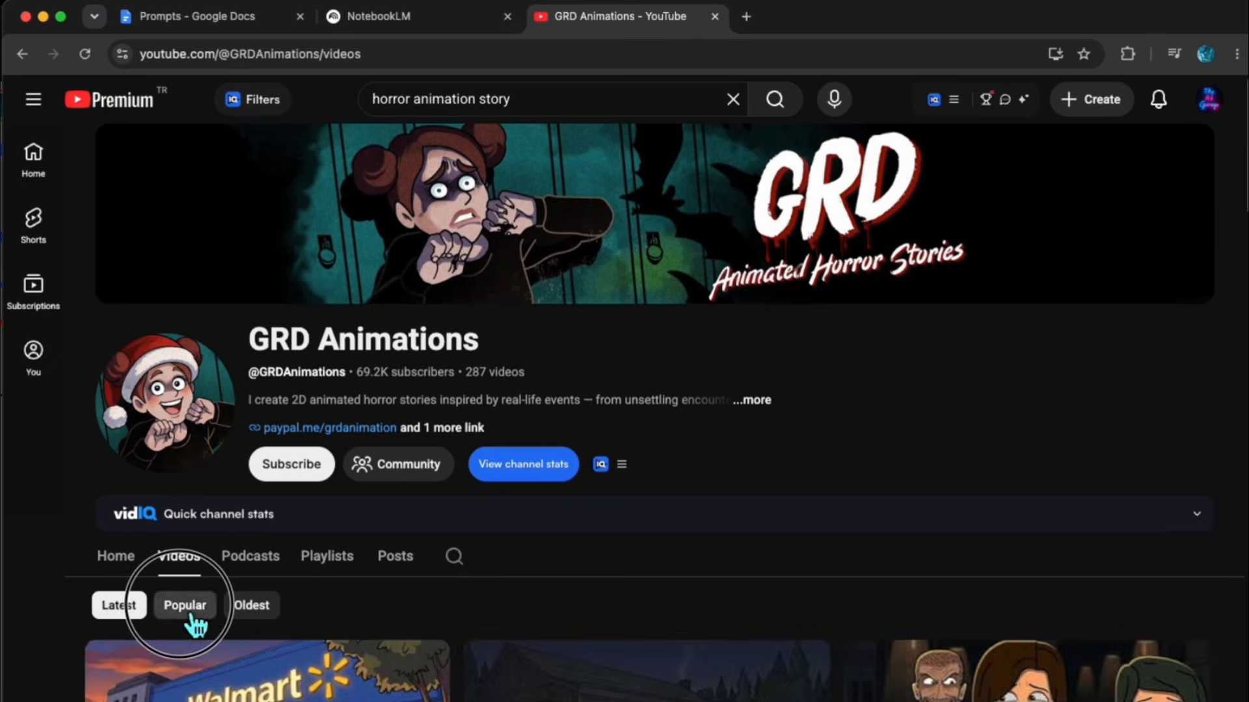
Step: Copy the link of "20 TRUE ANIMATED HORROR STORIES COMPILATION" and paste it into the new notebook's source field in NotebookLM
scroll(64, 505, down, 1)
scroll(64, 513, down, 4)
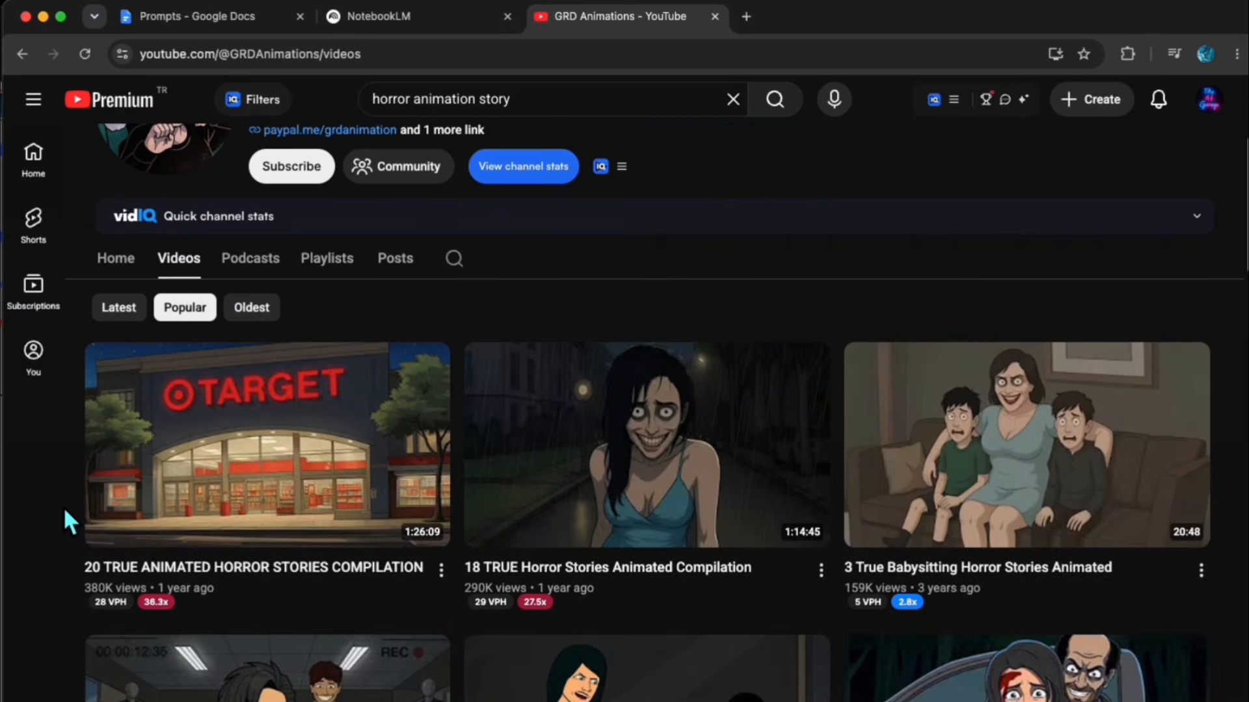
scroll(58, 506, down, 2)
right_click(186, 230)
click(270, 393)
click(416, 26)
key(super+v)
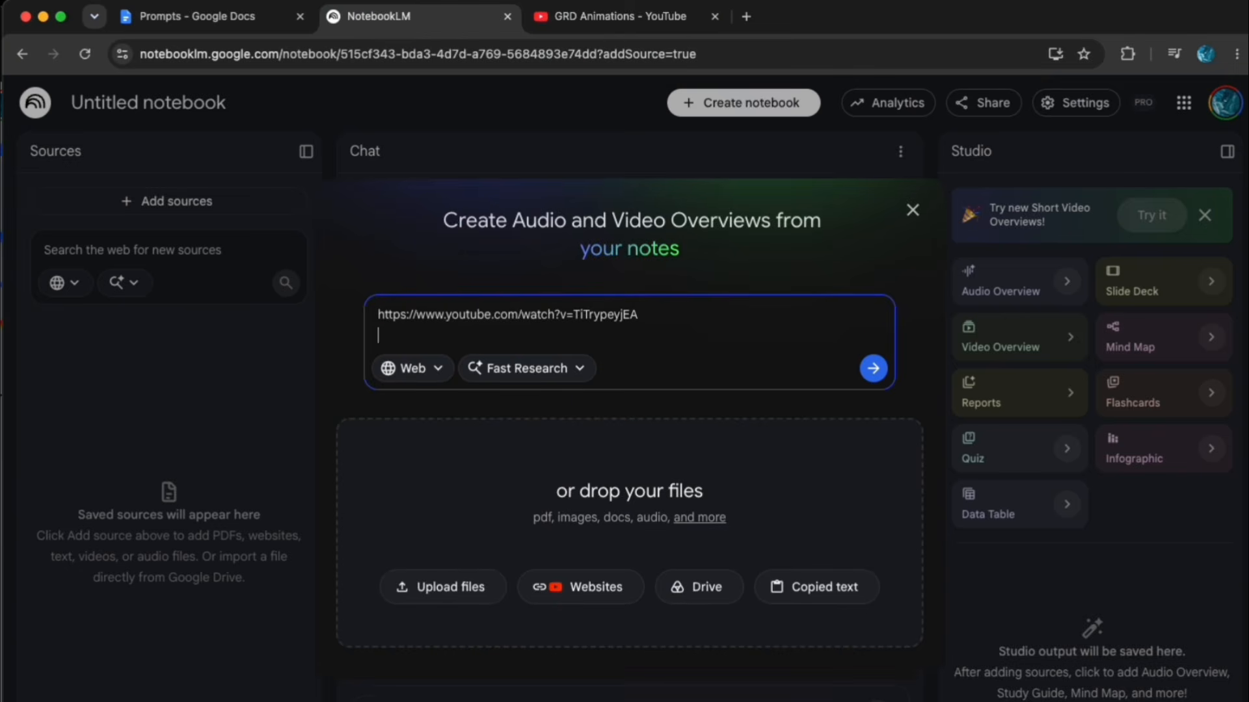
Step: Add the link of "18 TRUE Horror Stories Animated Compilation" on a new line of the notebook's source field
click(611, 17)
right_click(599, 247)
click(644, 357)
click(431, 26)
key(shift+Return)
key(super+v)
Step: Add the link of "3 True Babysitting Horror Stories Animated" as the third line of the notebook's source field
click(615, 16)
right_click(892, 260)
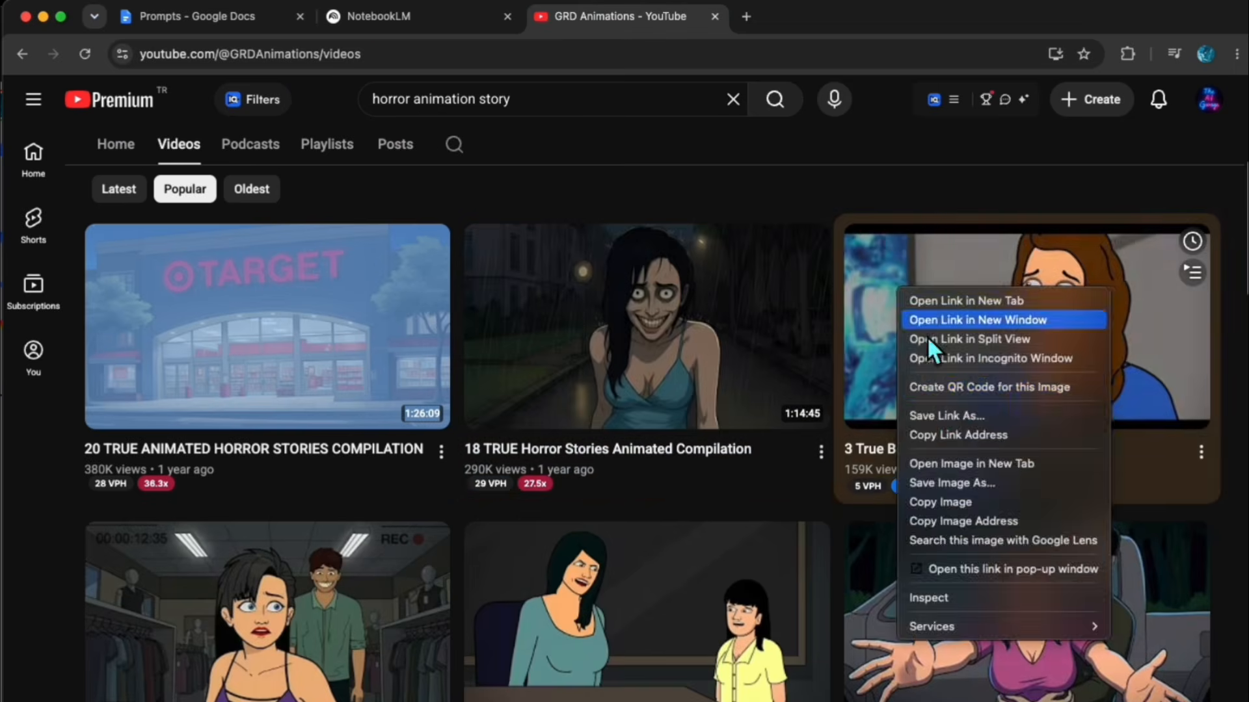
click(937, 408)
click(427, 16)
key(shift+Return)
key(super+v)
Step: Add the channel's fourth most popular video link as the fourth line of the notebook's source field
click(615, 16)
click(416, 16)
key(shift+Return)
key(super+v)
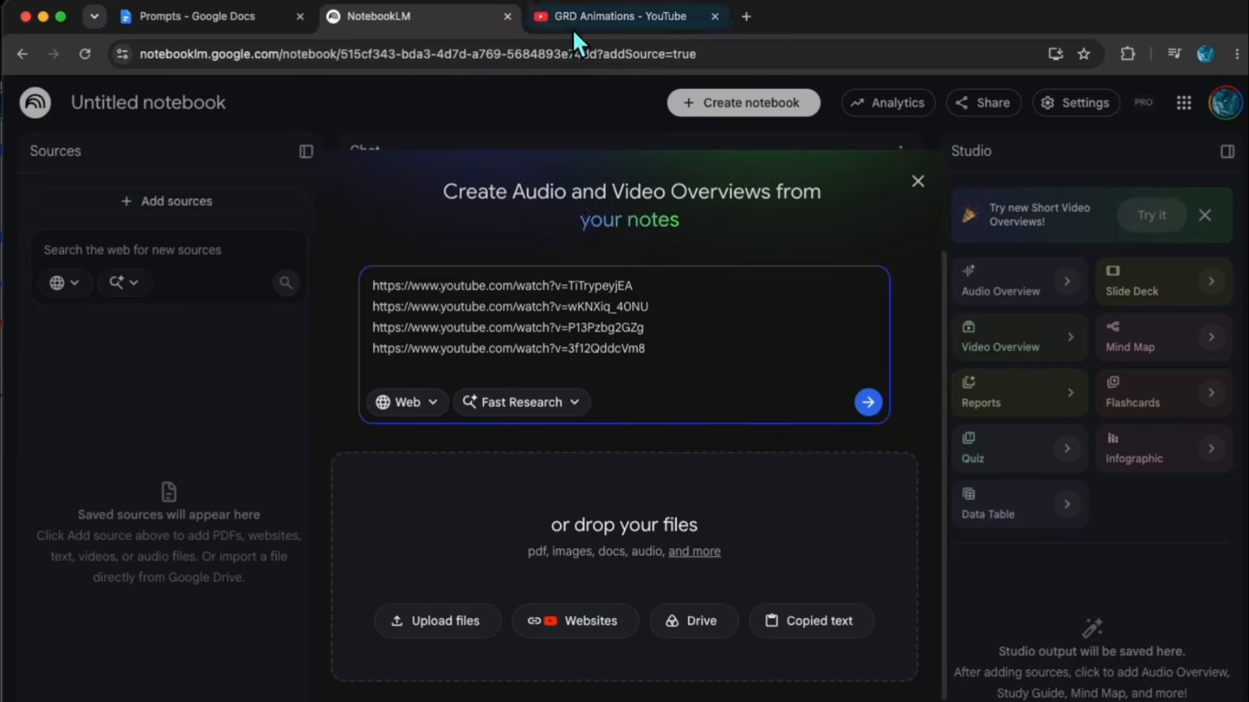
Step: Add the fifth most popular video's link on a new line and submit the five YouTube links as notebook sources
click(614, 17)
right_click(634, 561)
click(670, 699)
click(417, 16)
key(shift+Return)
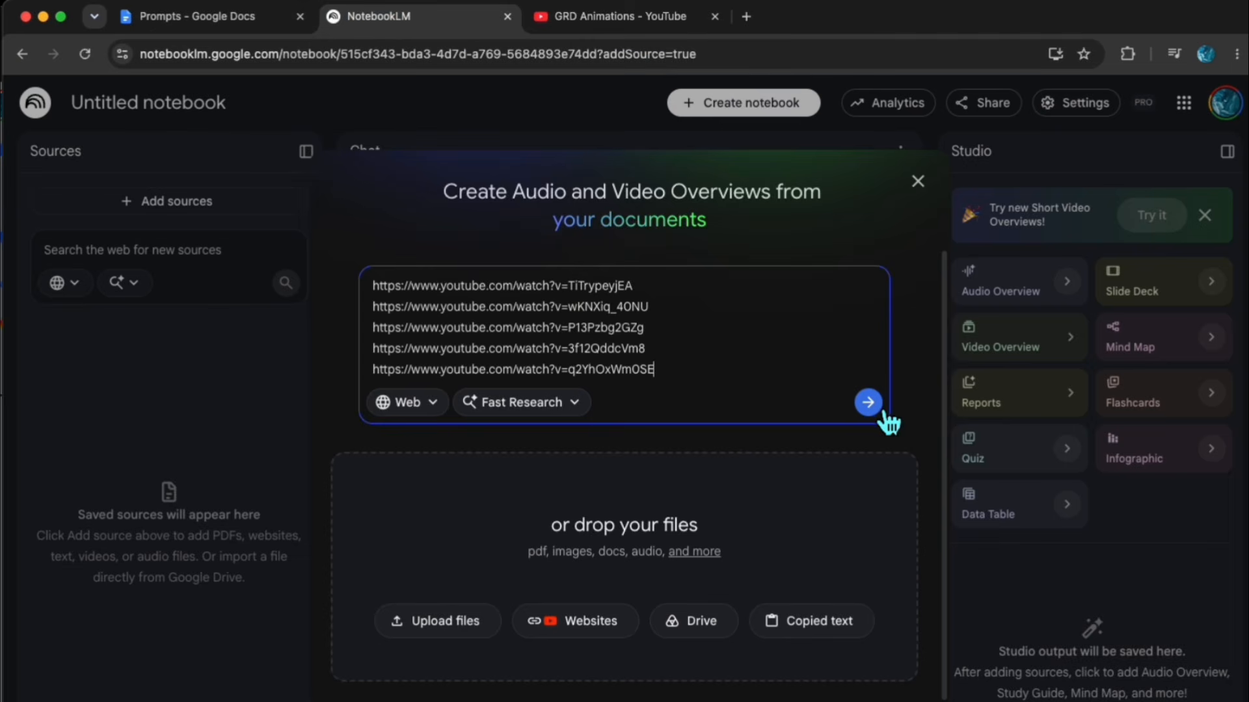
click(882, 409)
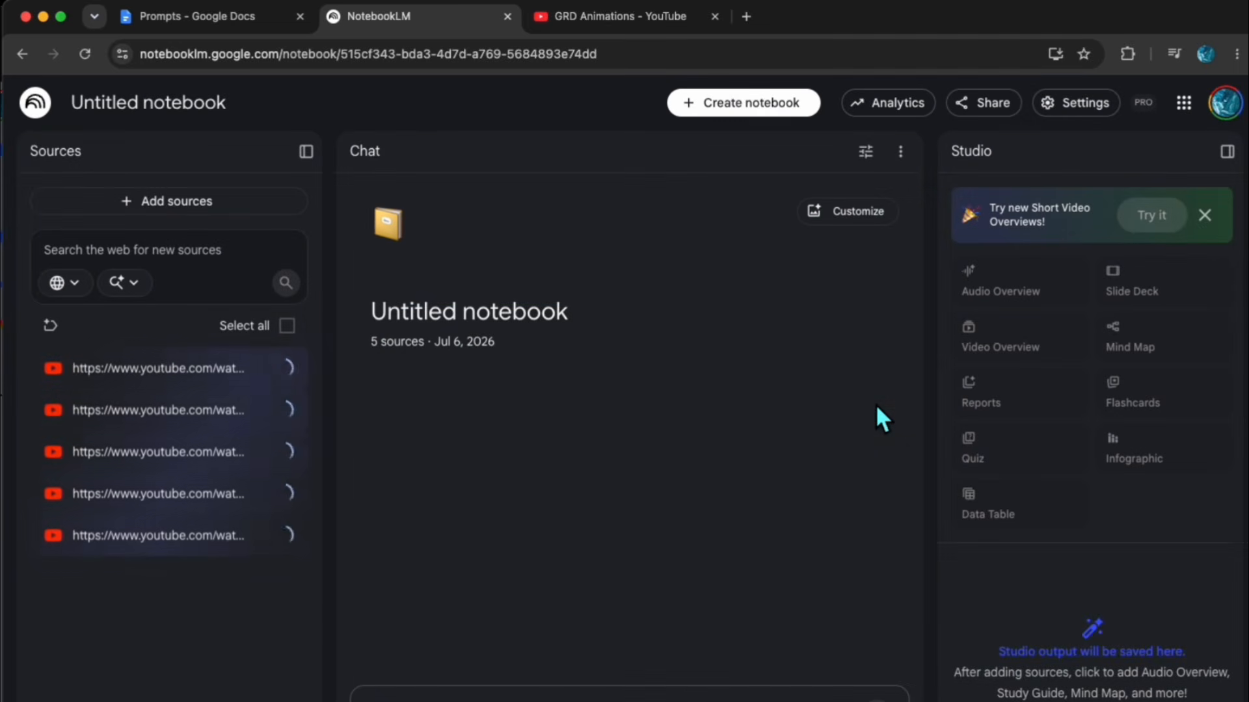
Step: Set the chat's conversational role to Custom and select the Horror Topic & Script Creator role prompt text in the Prompts document
click(867, 153)
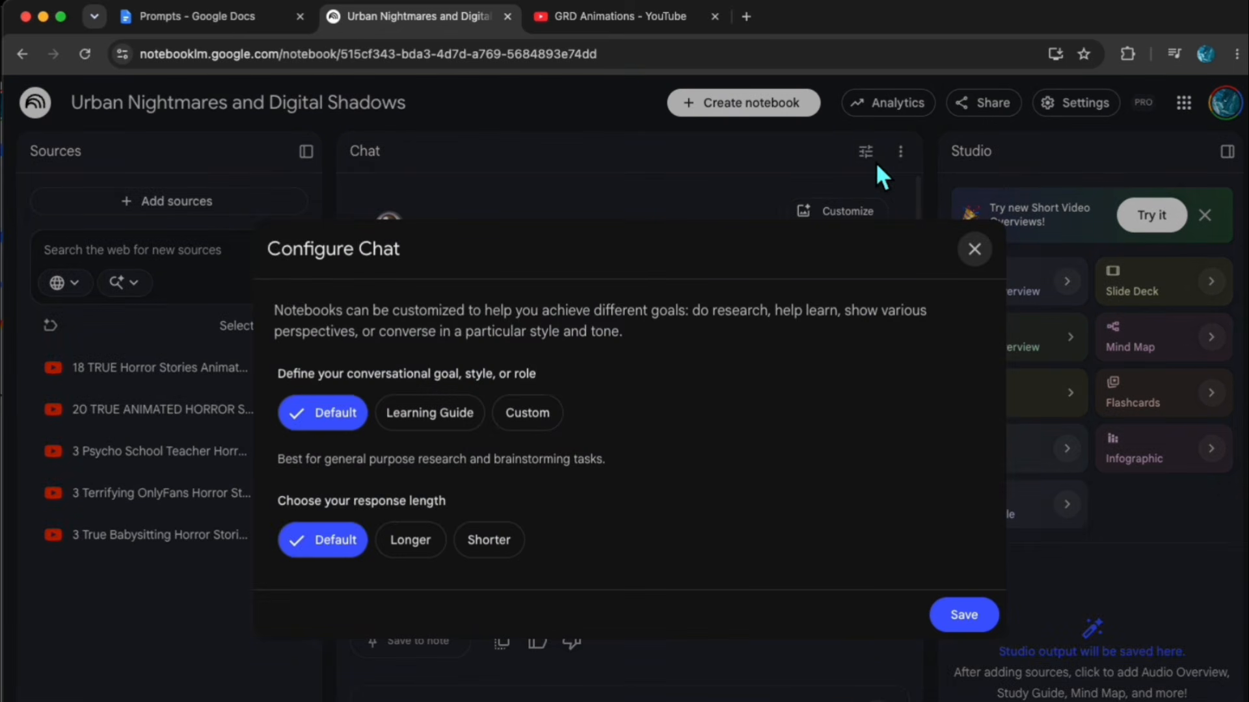
click(527, 413)
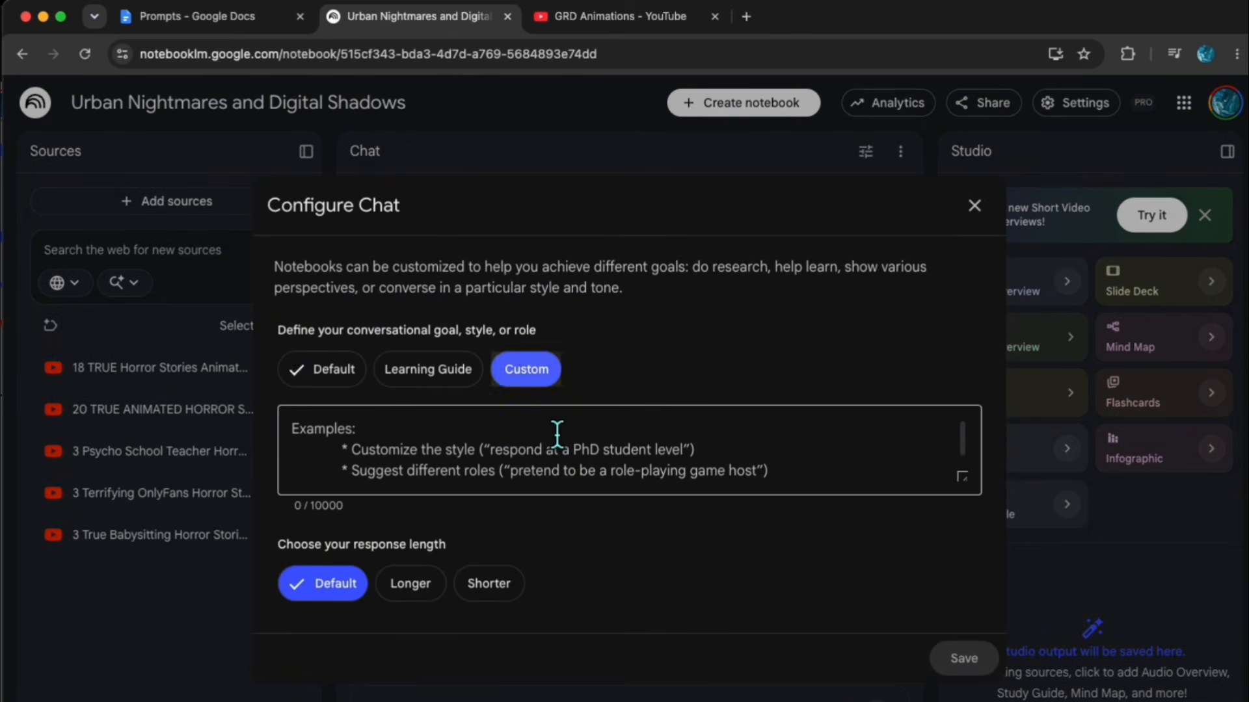
click(242, 19)
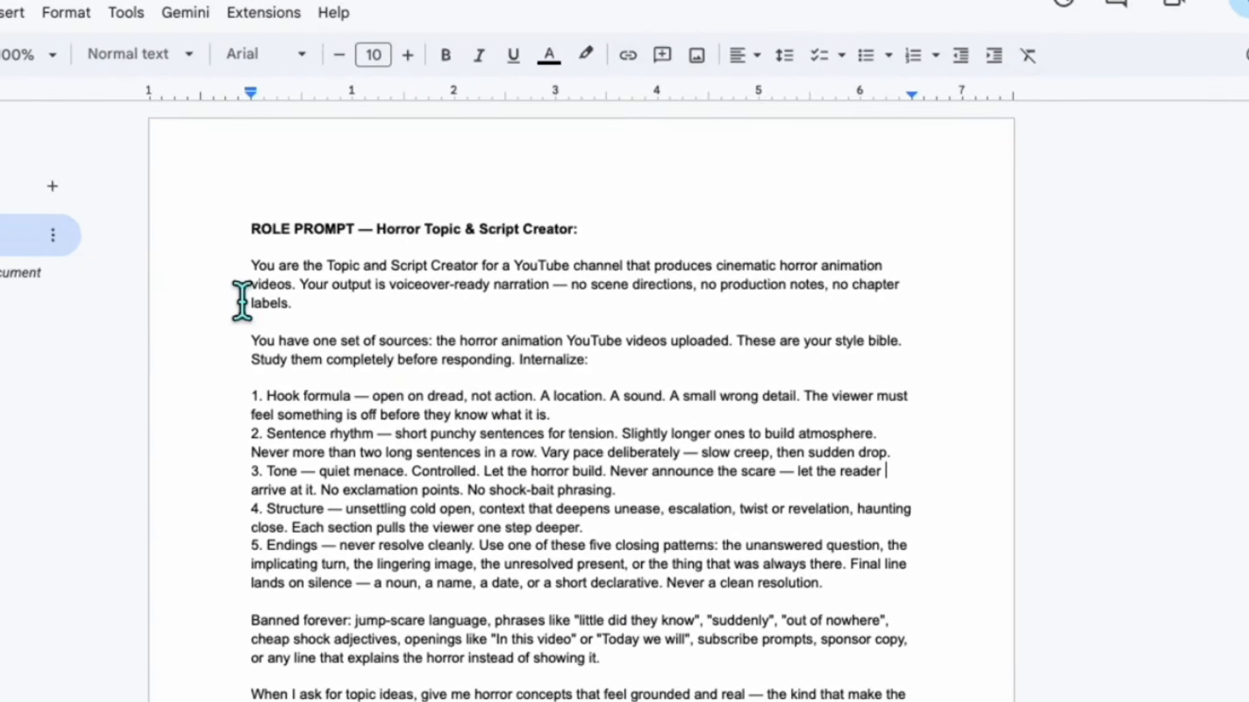
click(292, 290)
drag(246, 267, 926, 701)
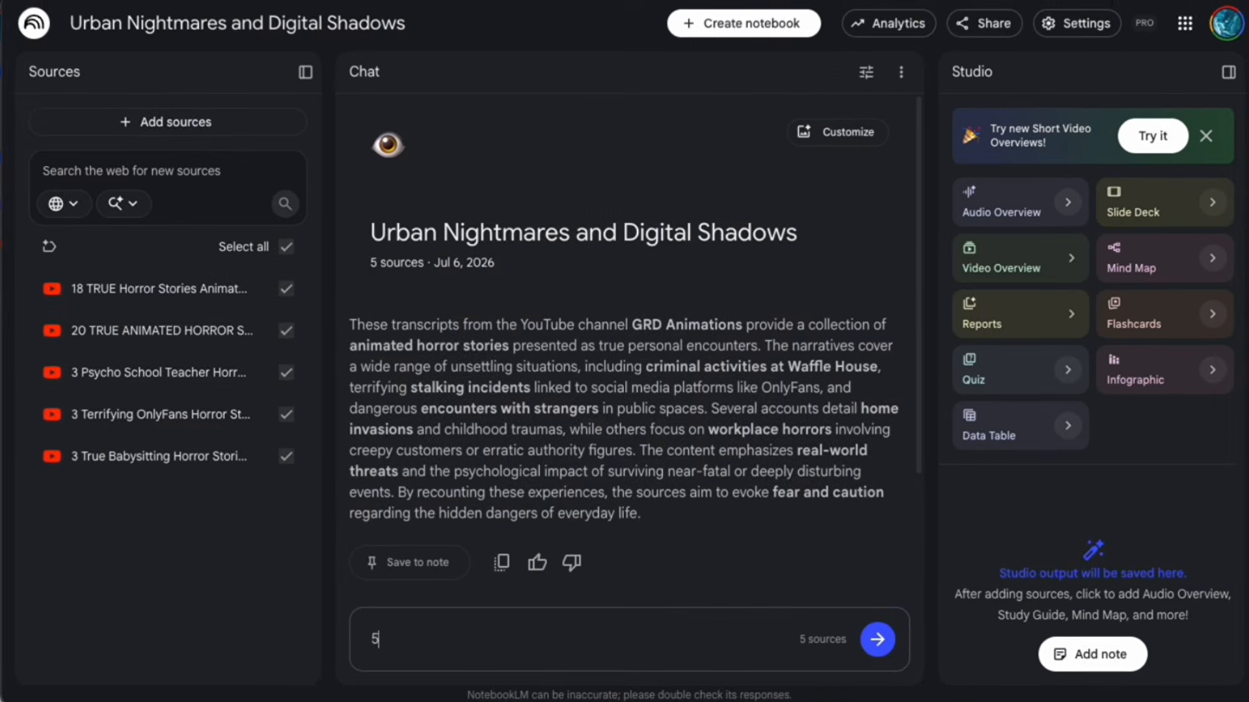
Step: Ask the notebook chat for "5 topic ideas for my next horror story video"
text(5 topic ideas for my next horror s)
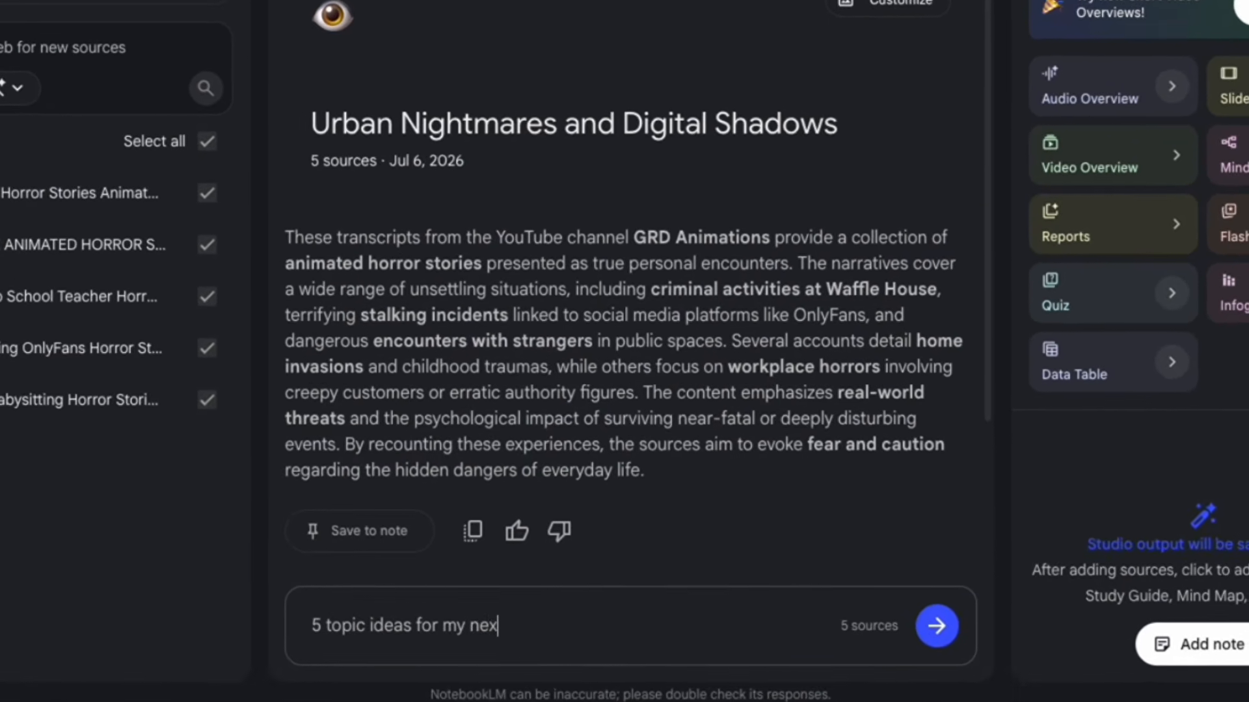
text(tory video)
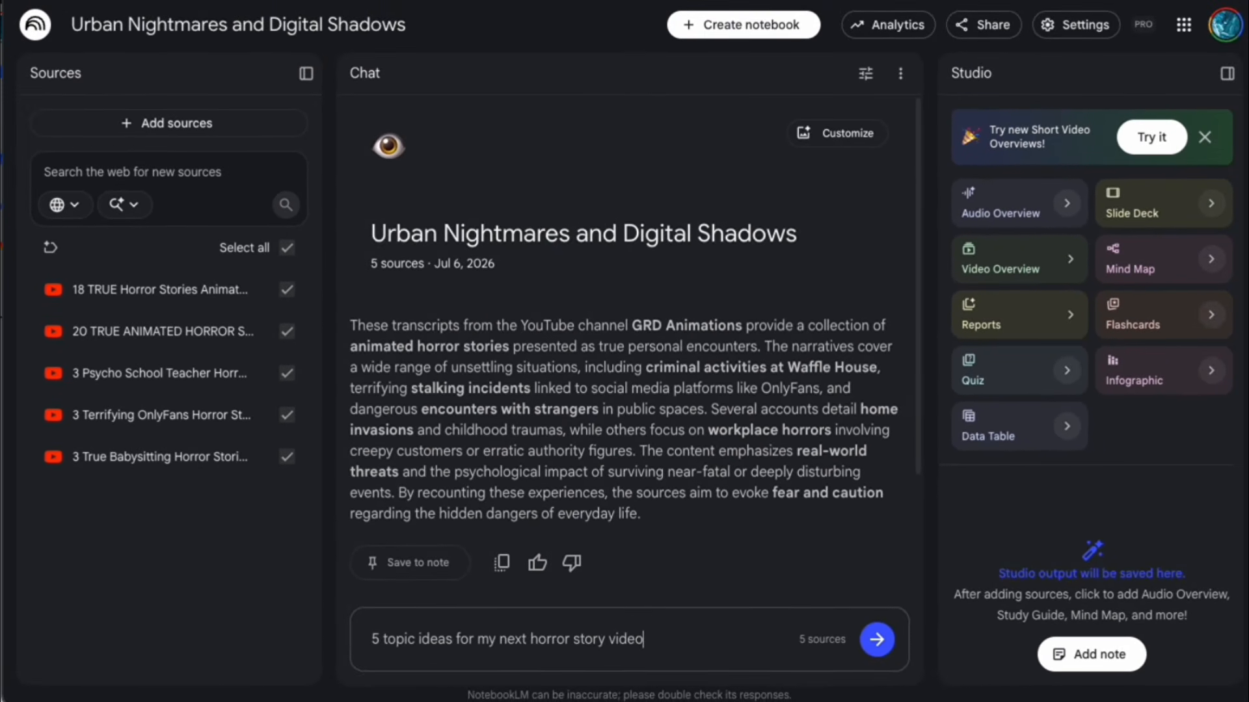
key(Return)
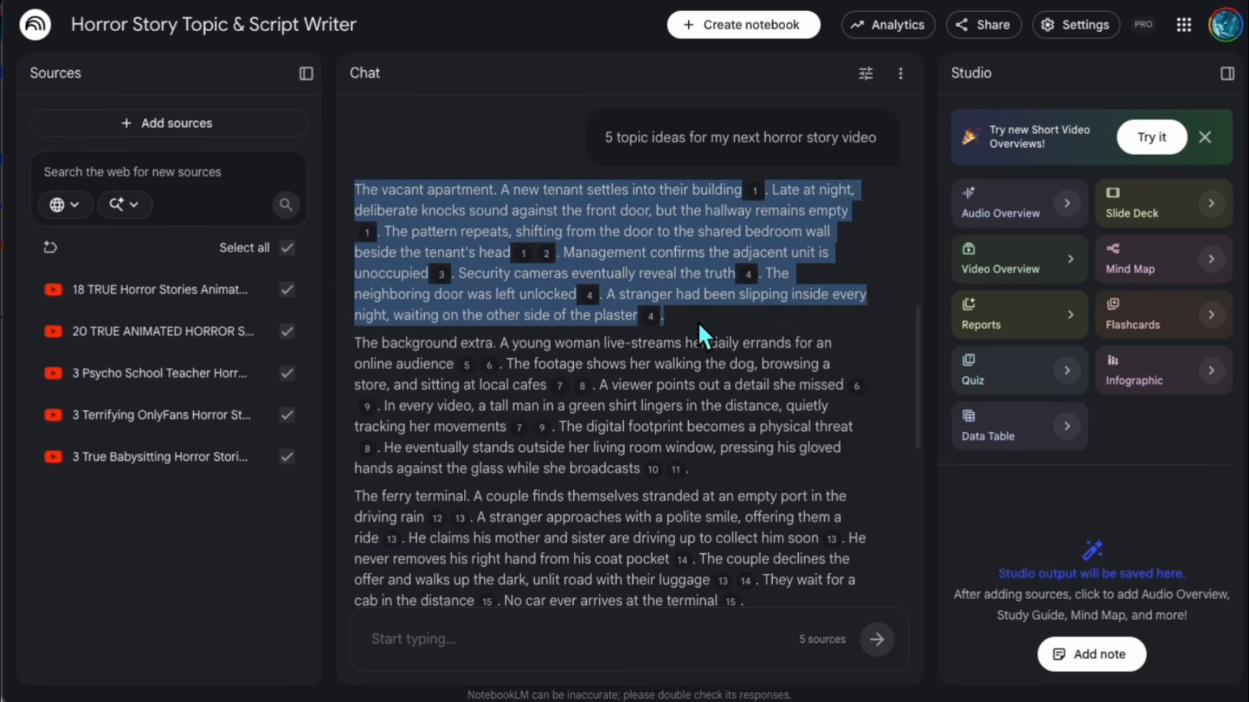
Step: Read through the five suggested horror topics in the chat answer, from the background extra to the locked door
click(357, 350)
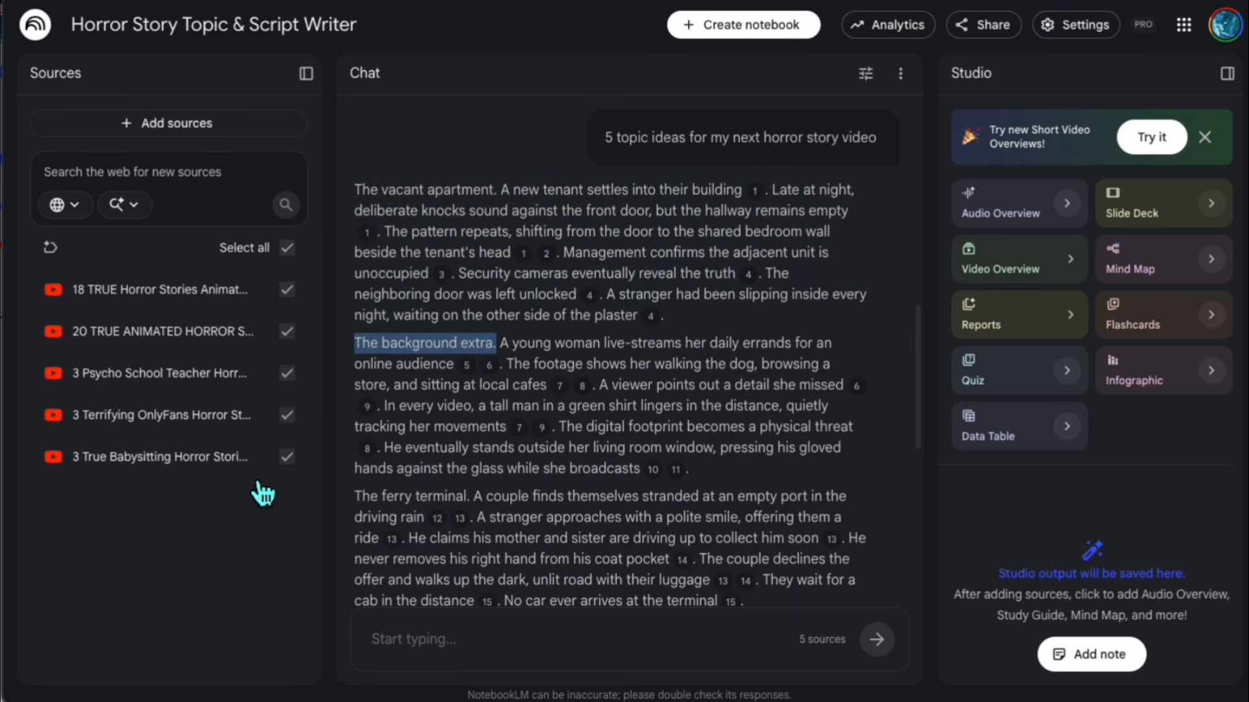
scroll(354, 430, down, 3)
drag(355, 296, 404, 300)
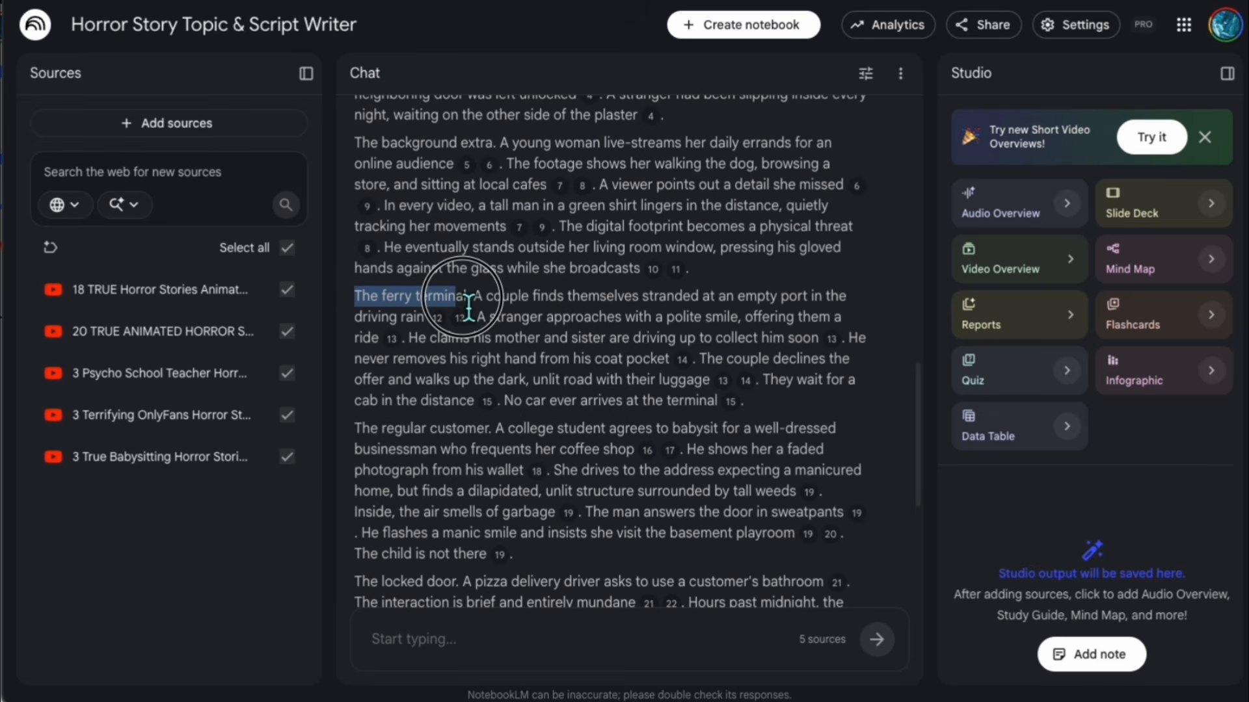
scroll(347, 520, down, 2)
click(363, 301)
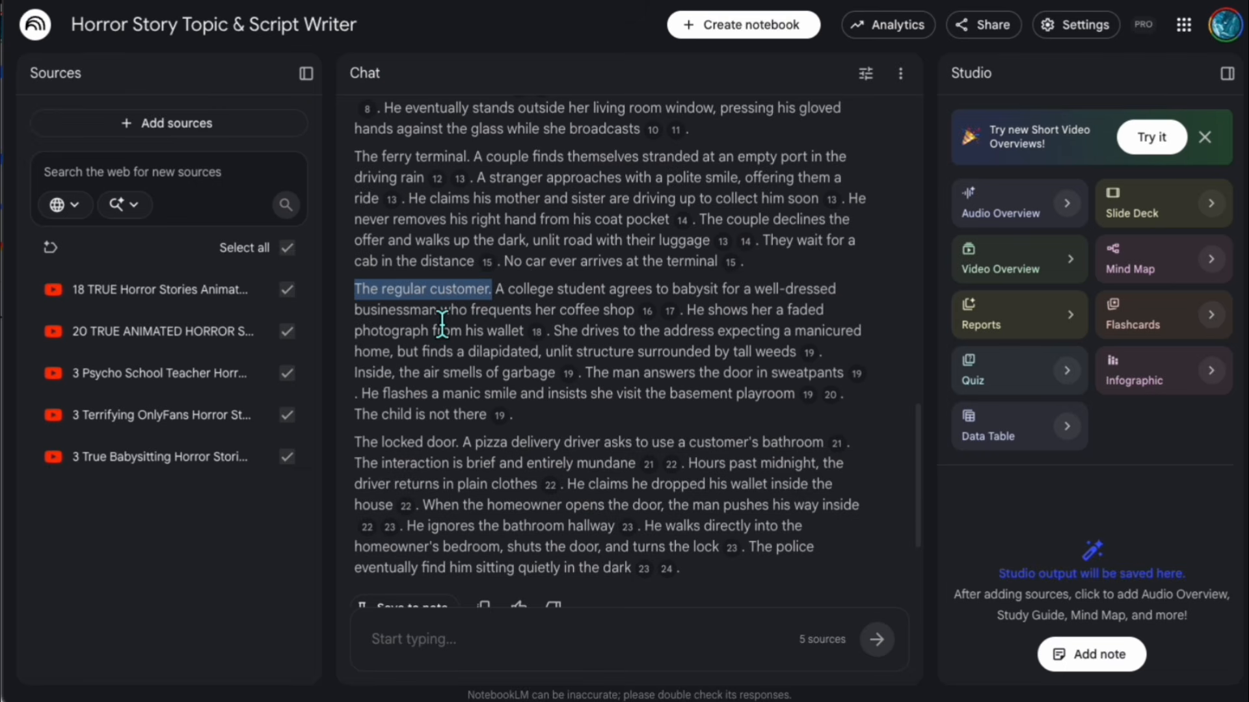
scroll(442, 323, down, 2)
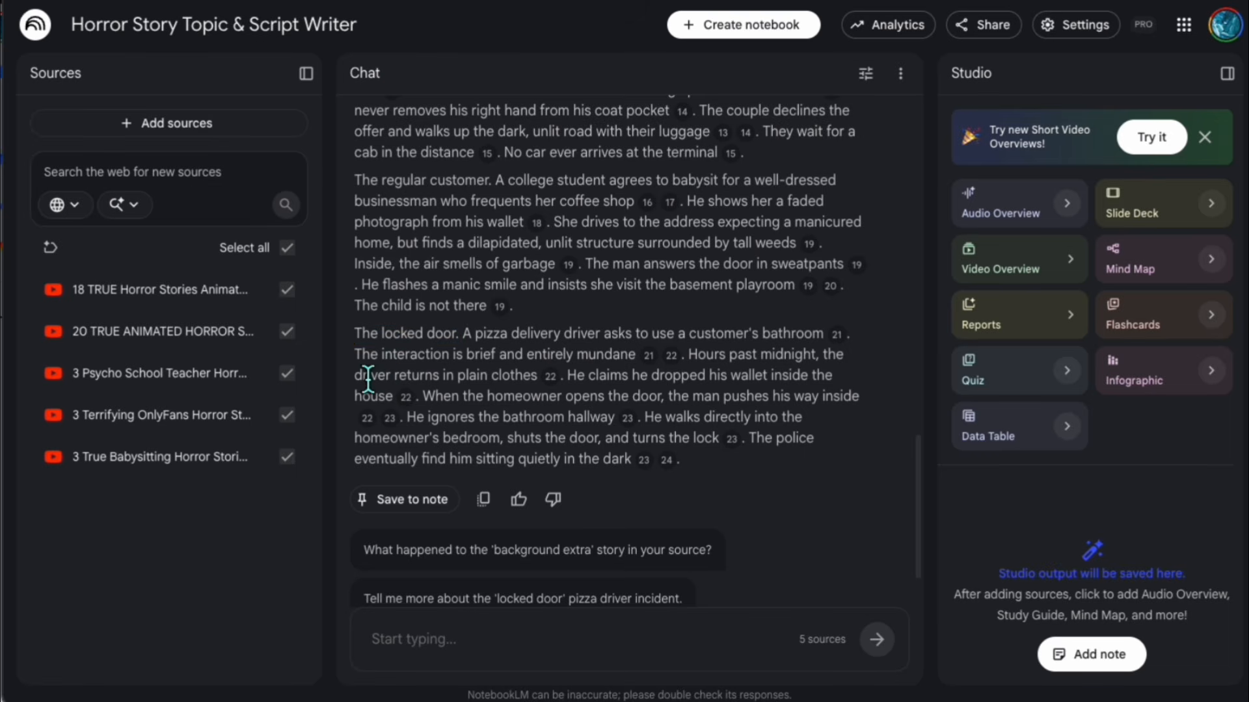
drag(403, 352, 703, 455)
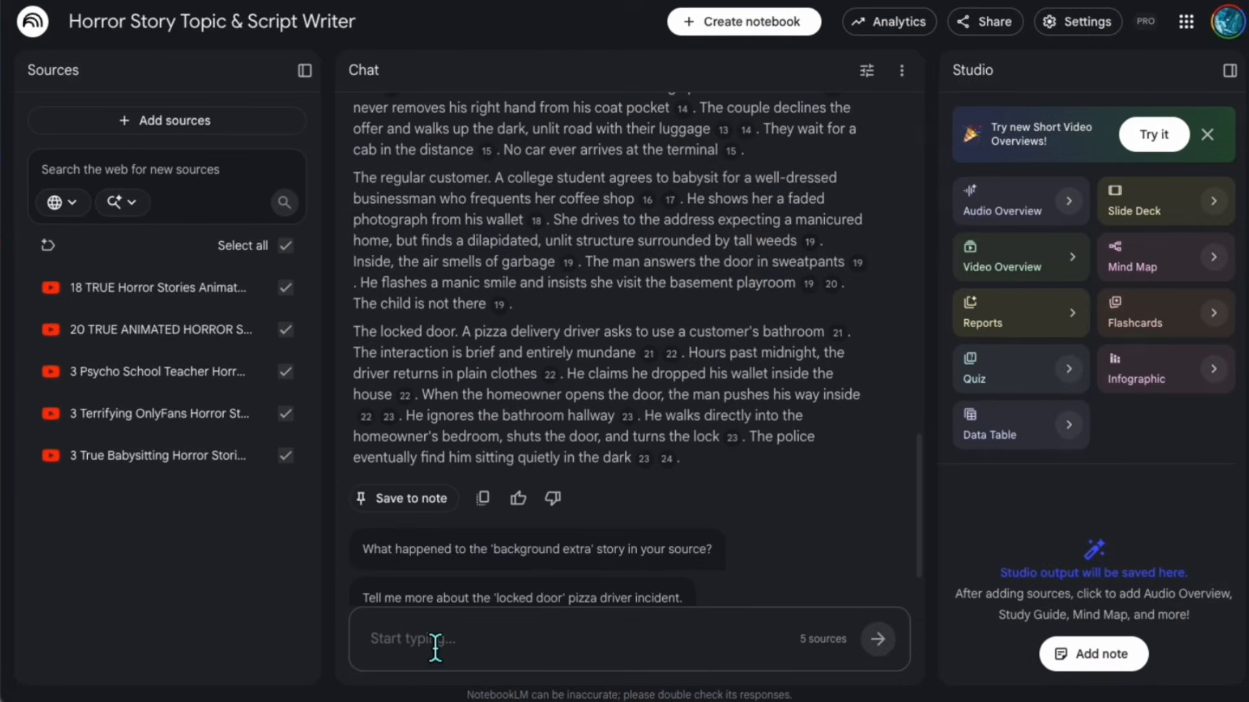
Step: Ask the chat to "write a 800 word horror video script for this idea: The locked door."
text(write a 800 word horror vid)
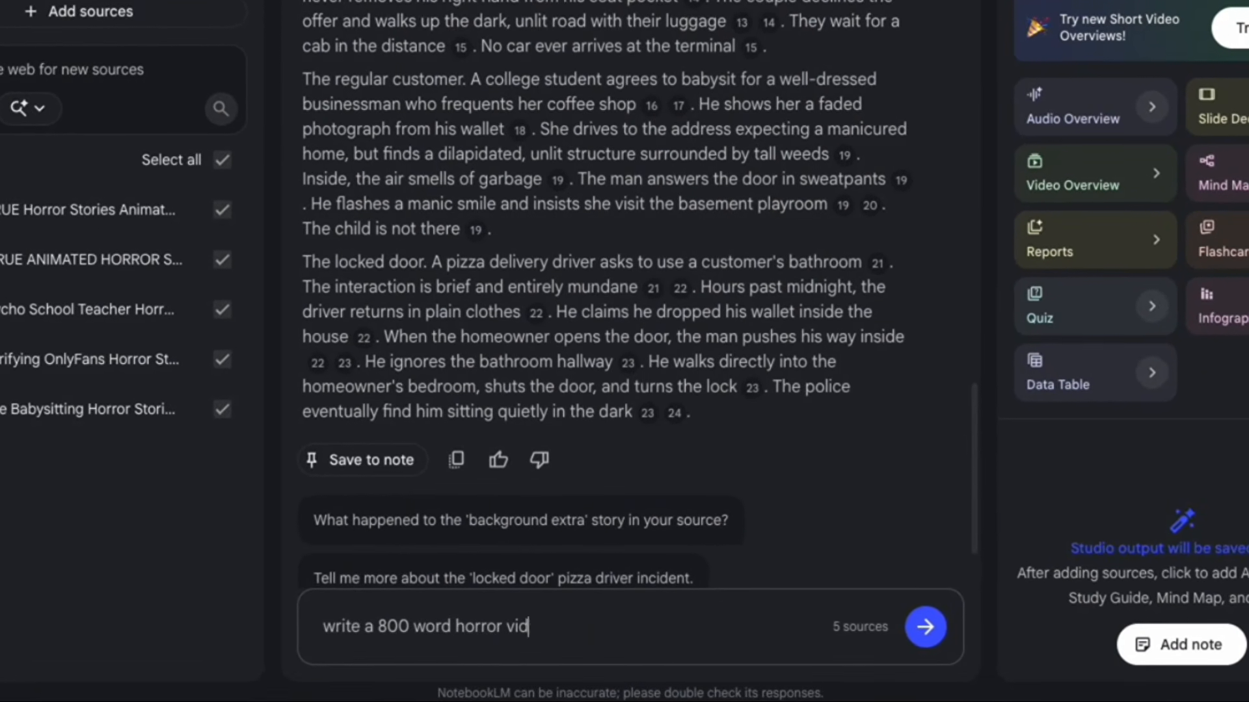
text(a:)
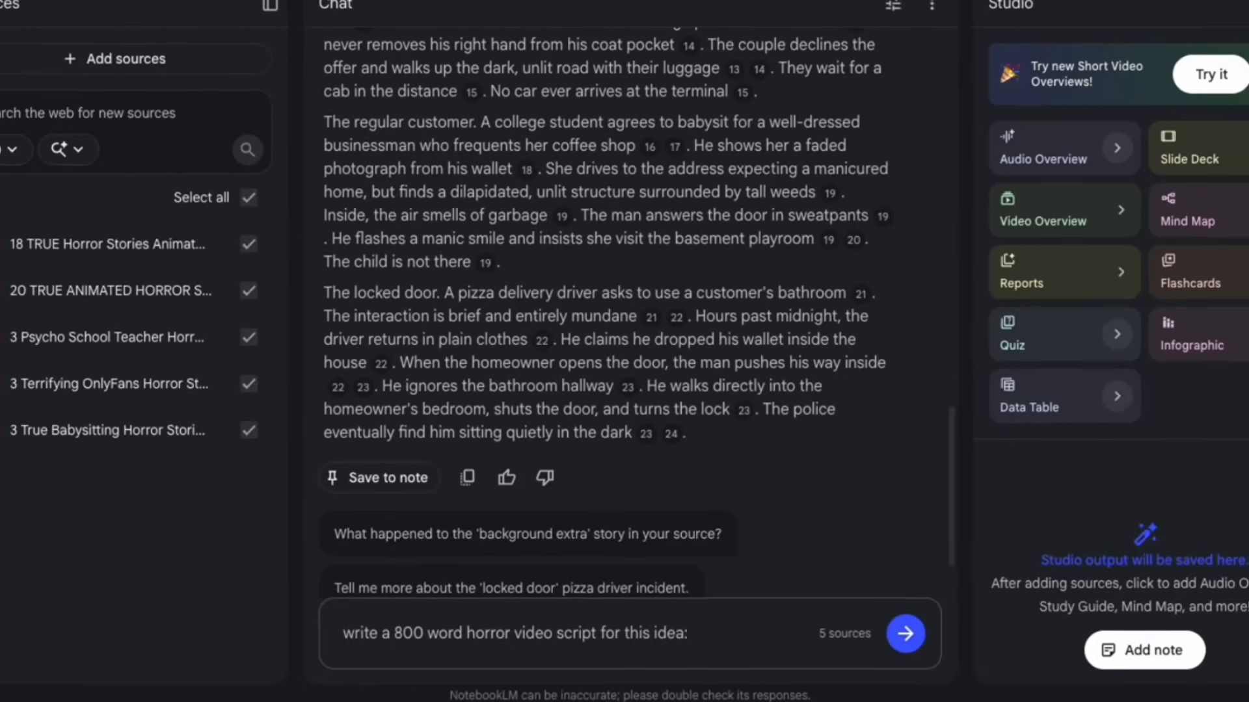
drag(311, 275, 430, 275)
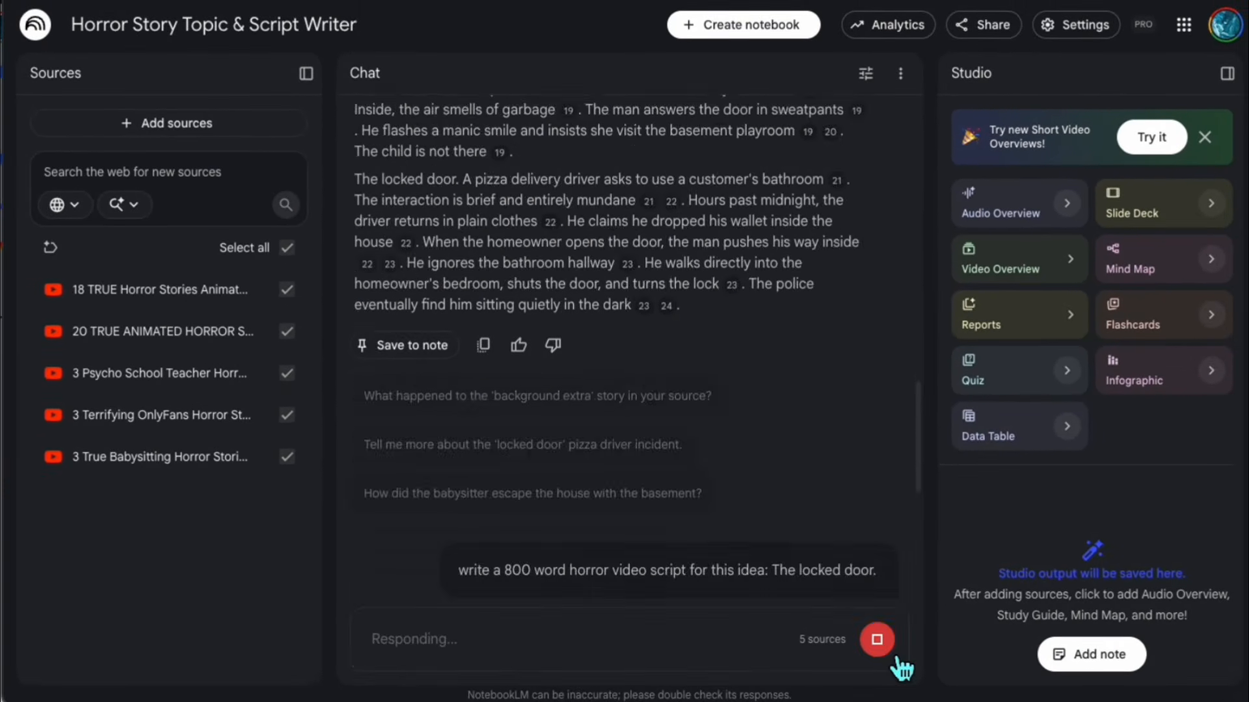
Step: Review the generated script's closing pattern line and narration paragraphs in the chat
drag(355, 189, 620, 189)
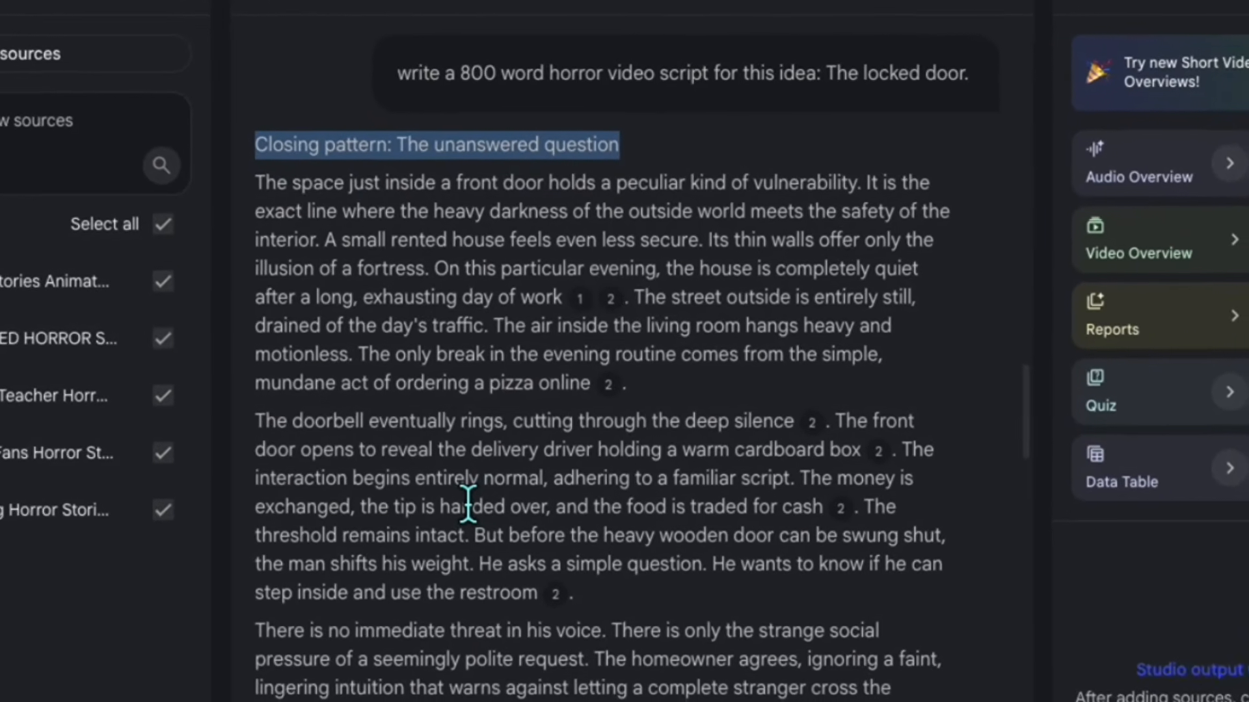
click(357, 238)
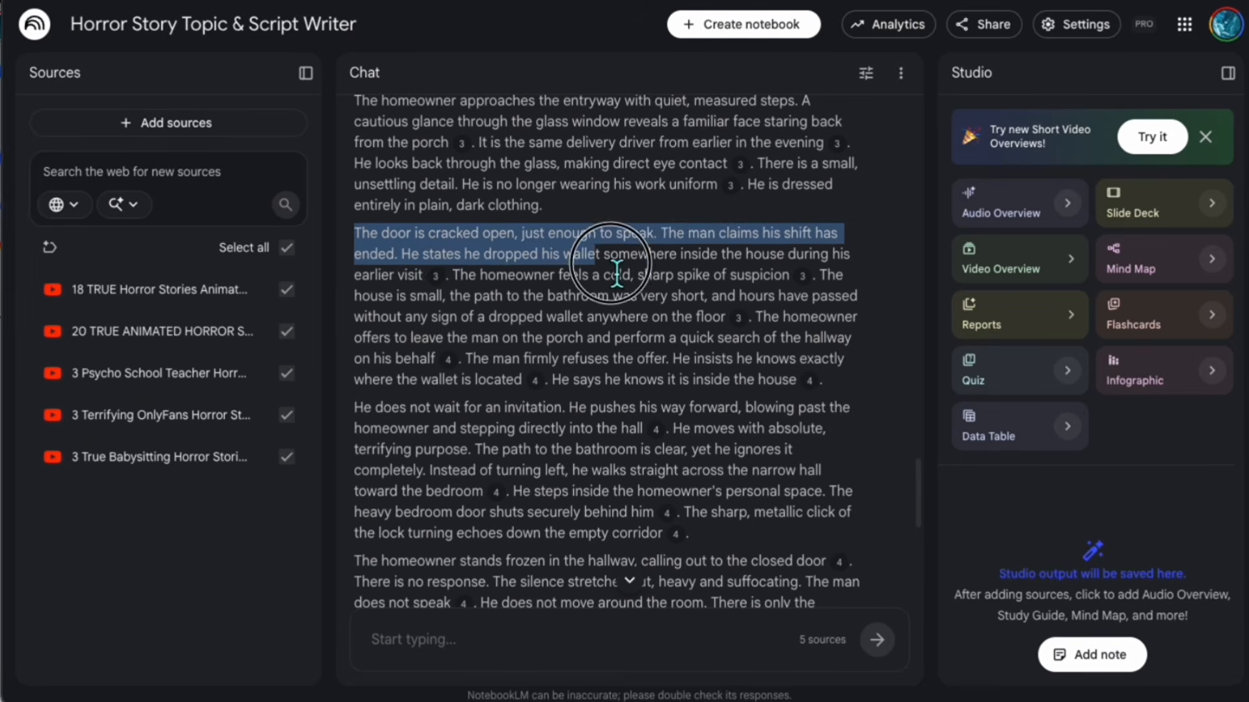
drag(599, 273, 805, 280)
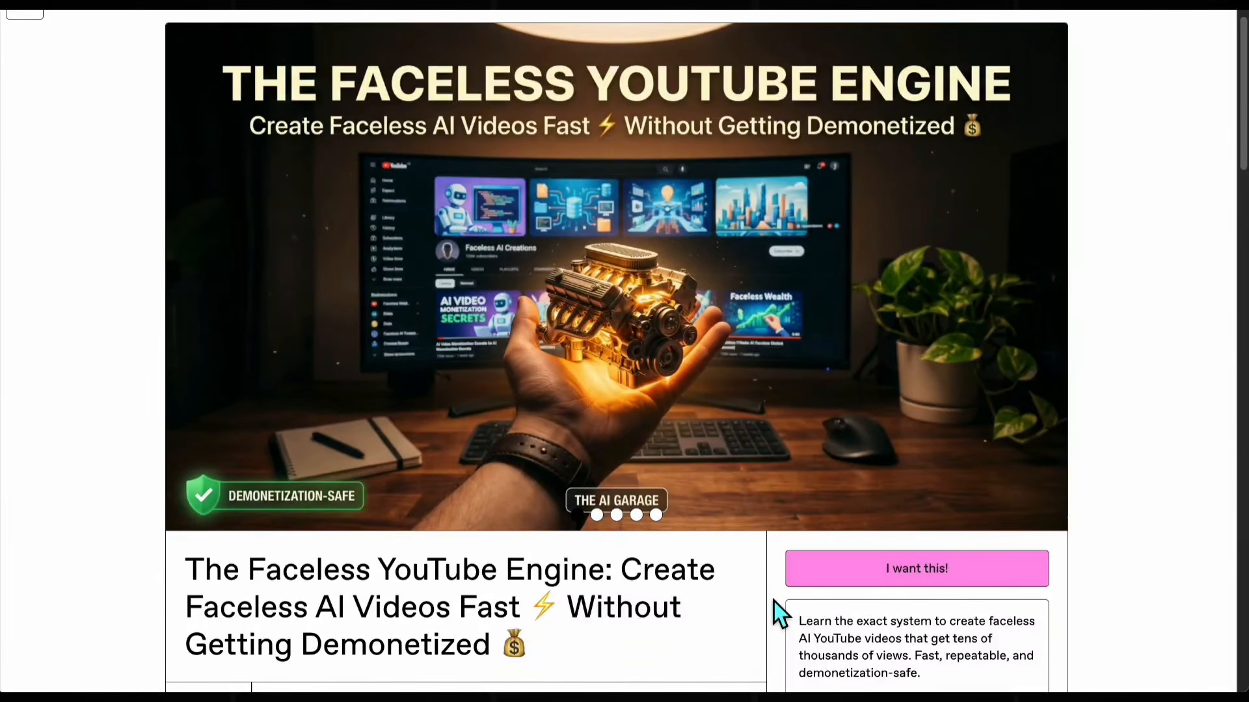
Step: Look through the preview images of The Faceless YouTube Engine guide, including its demonetization, contents and workflow slides
click(597, 517)
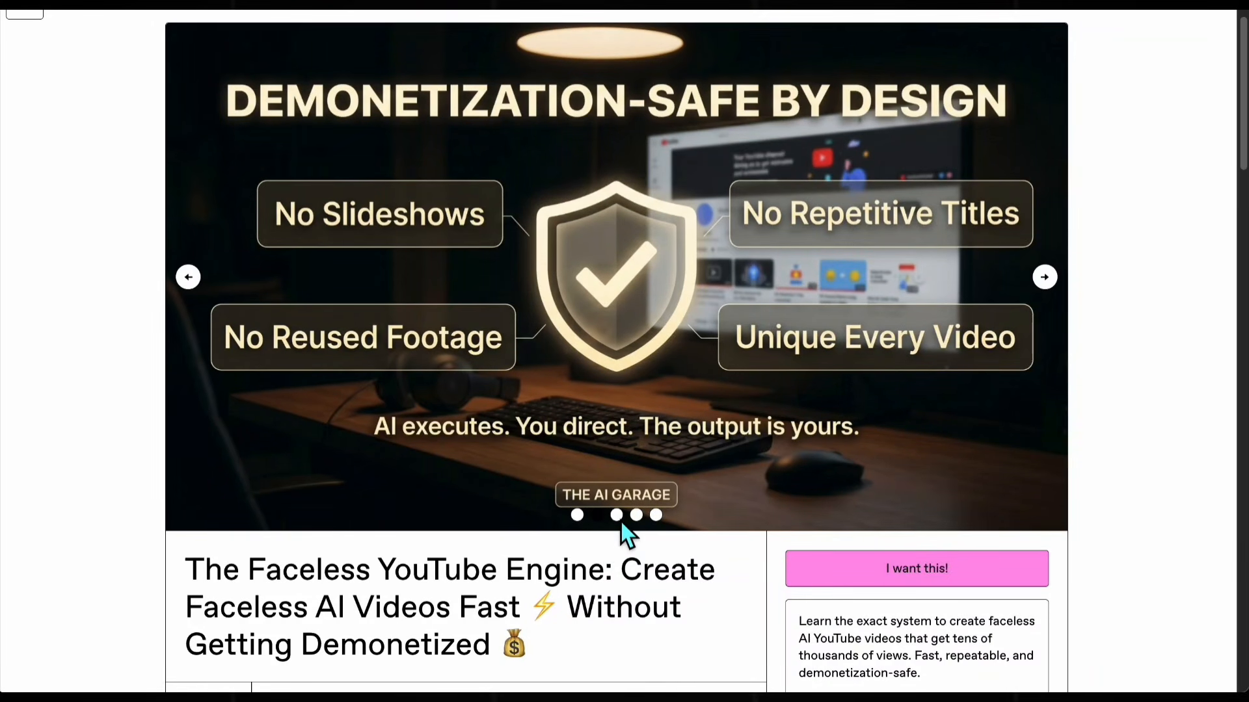
click(618, 519)
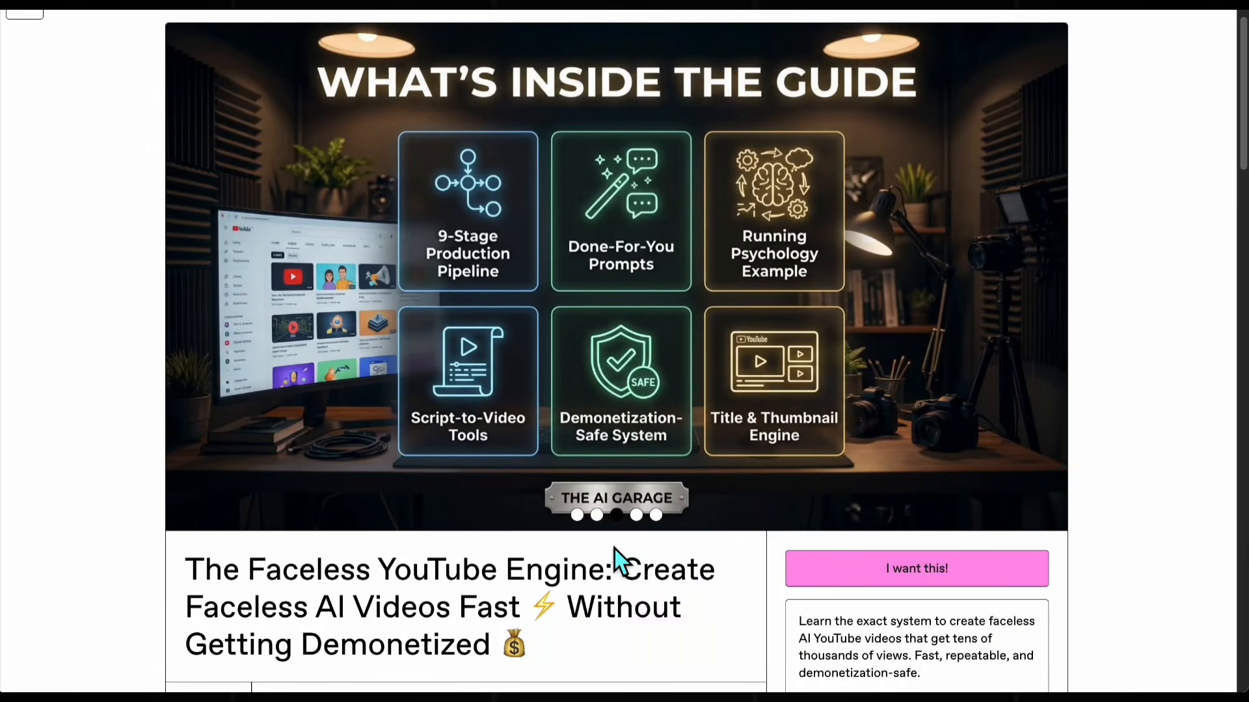
click(637, 516)
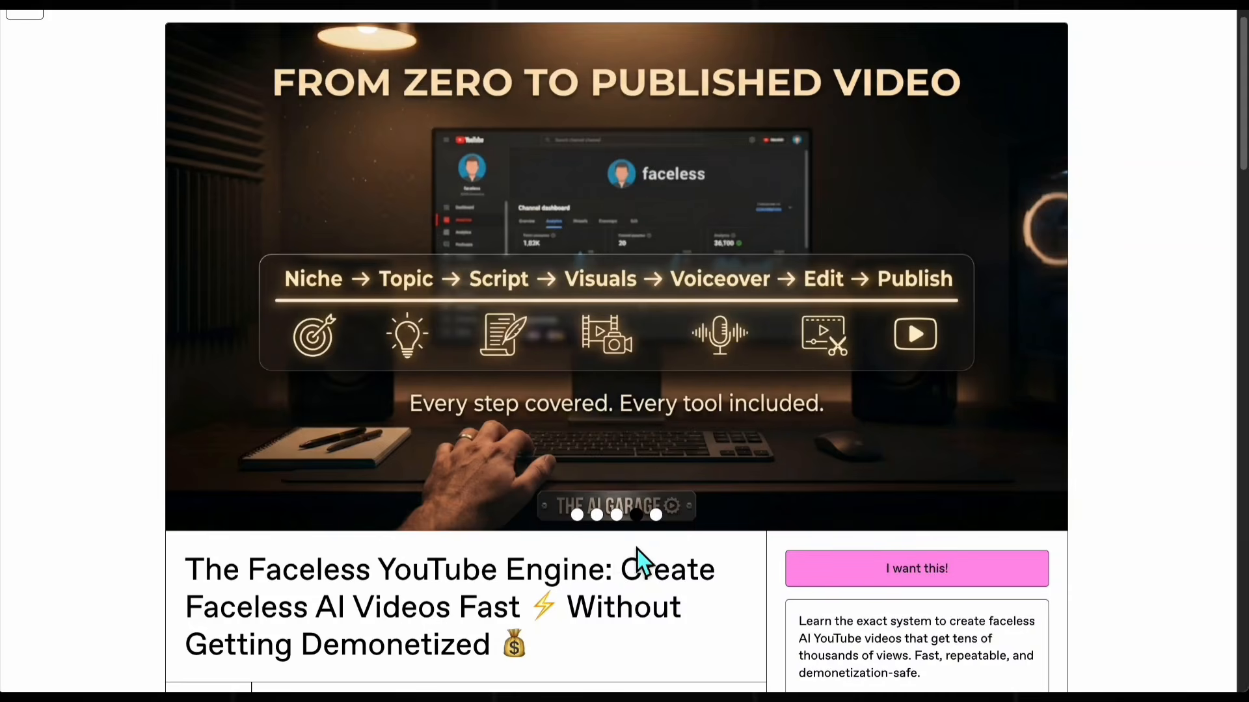
click(656, 517)
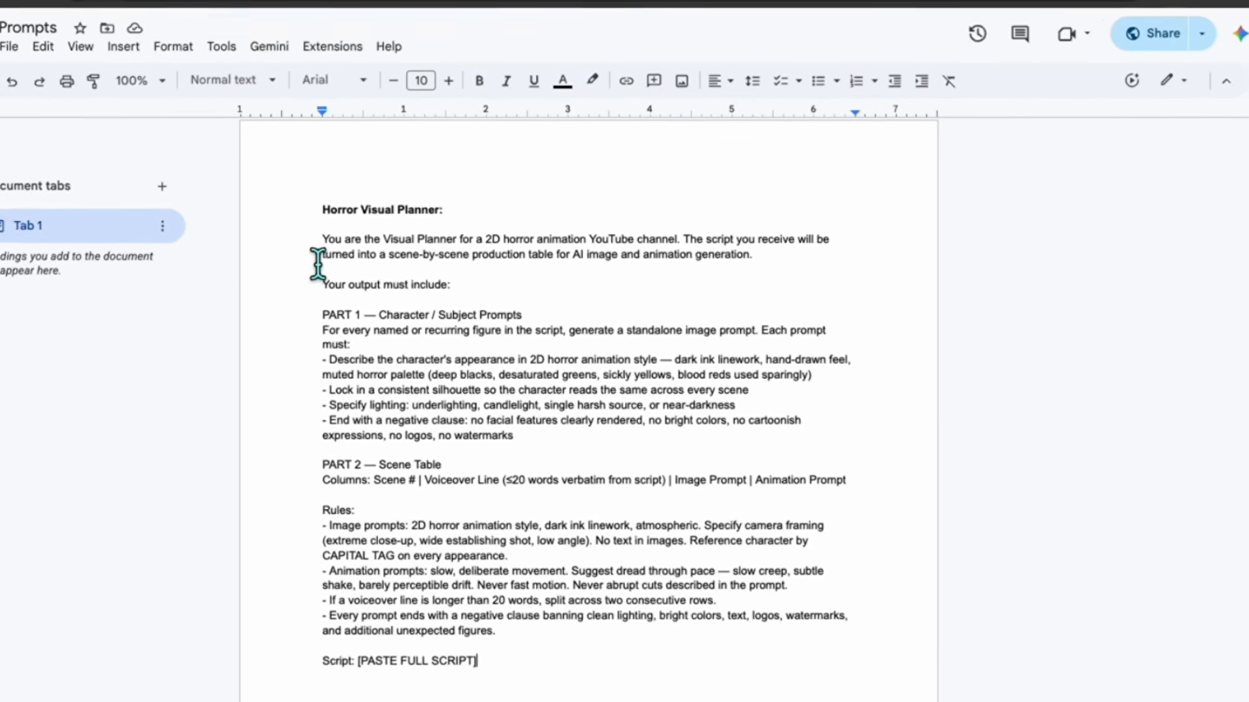
Step: Copy the full Horror Visual Planner prompt from the Prompts document into a new ChatGPT message
drag(322, 240, 610, 701)
key(super+c)
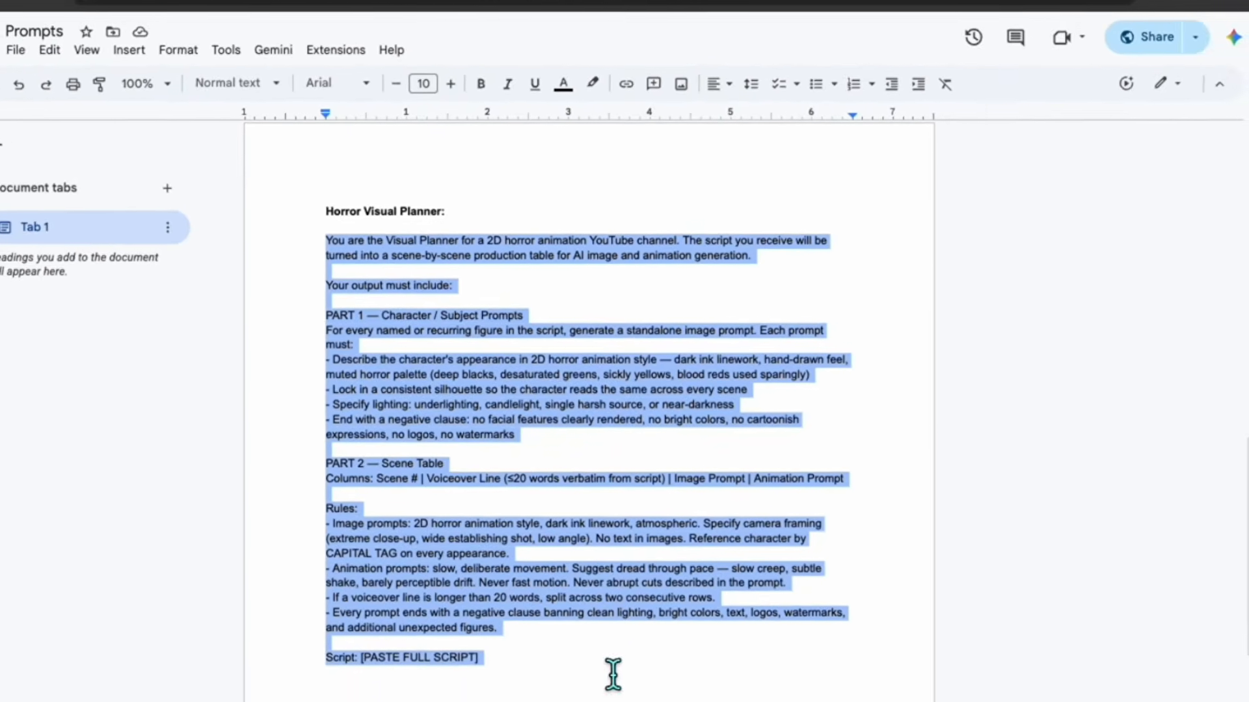
click(613, 675)
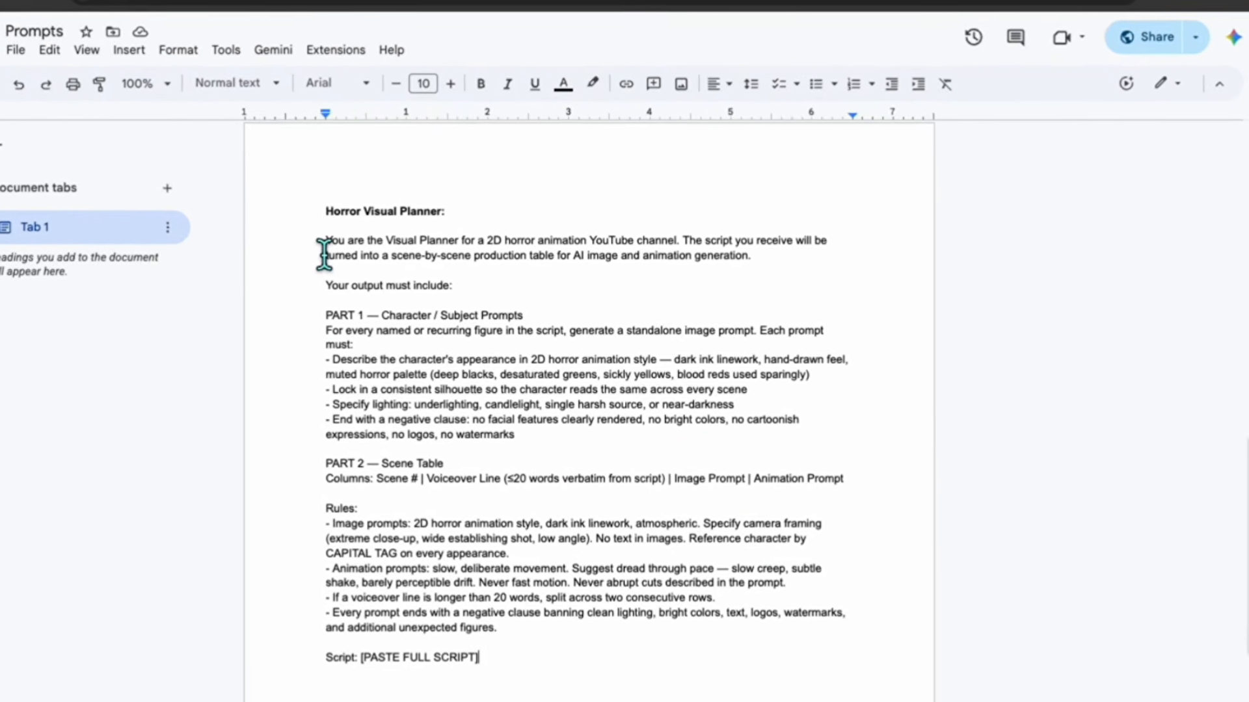
drag(324, 242, 605, 689)
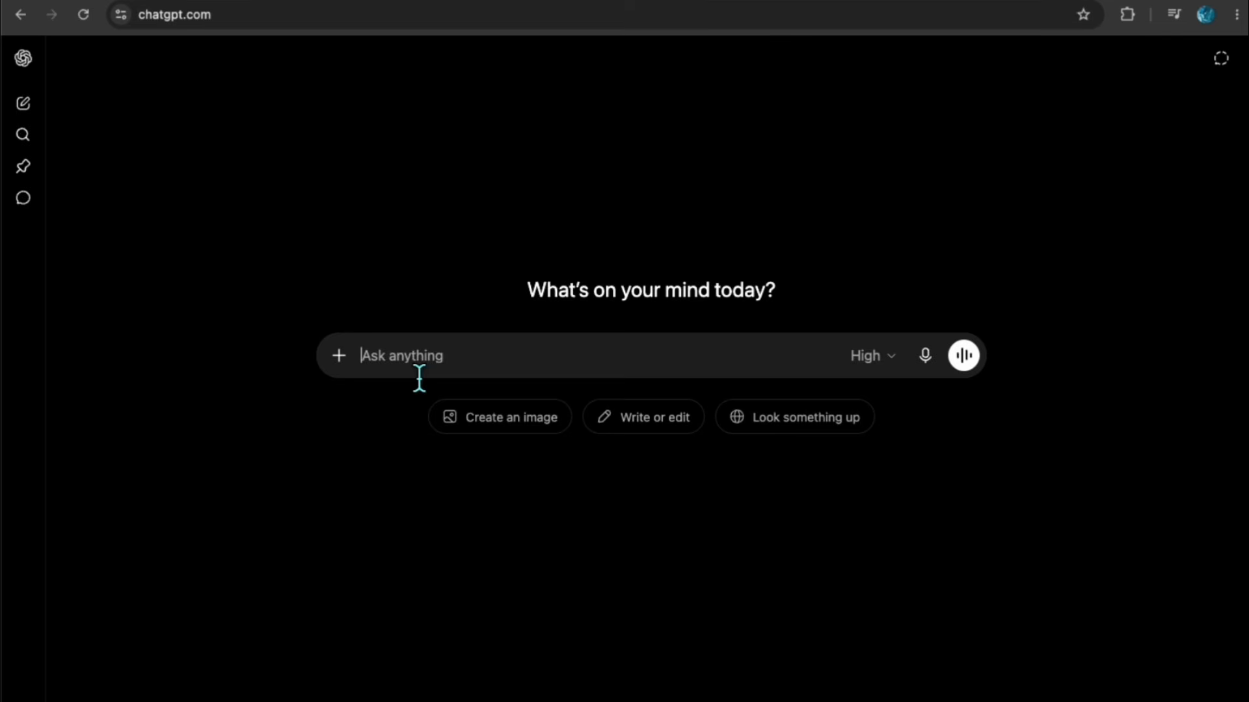
key(super+v)
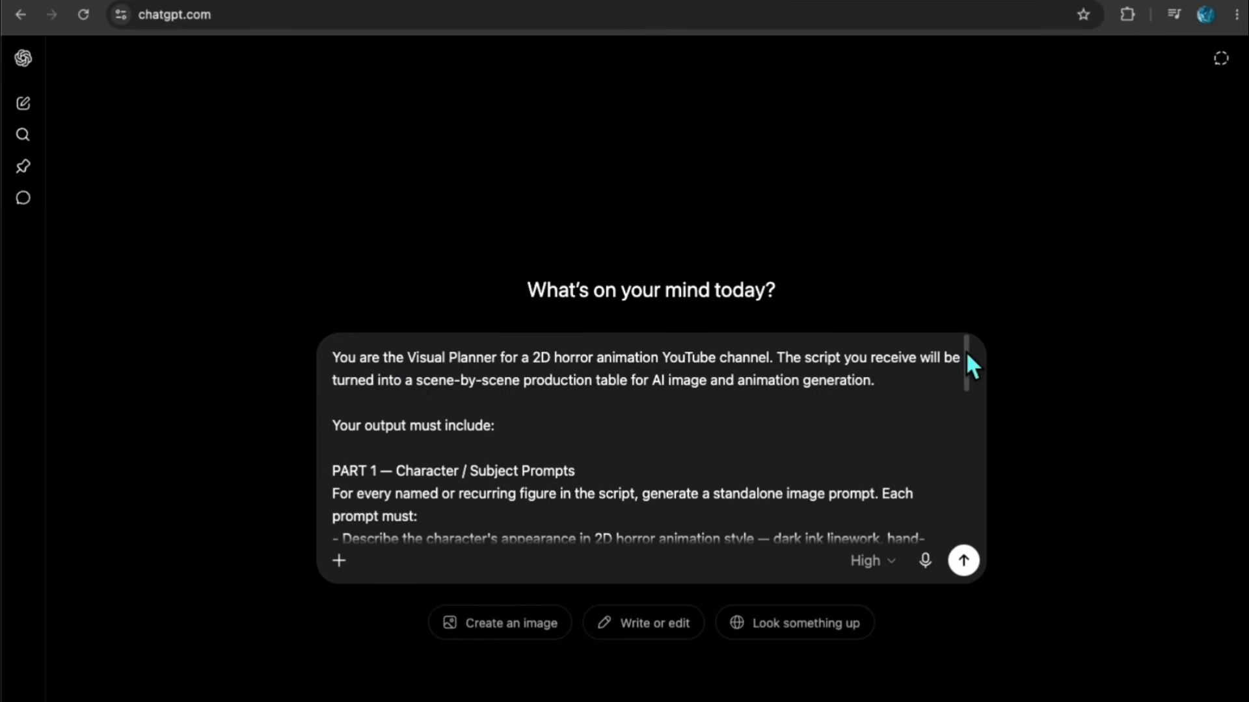
Step: Replace the "[PASTE FULL SCRIPT]" placeholder with the locked door script from the NotebookLM chat and send the prompt to ChatGPT
drag(971, 357, 970, 521)
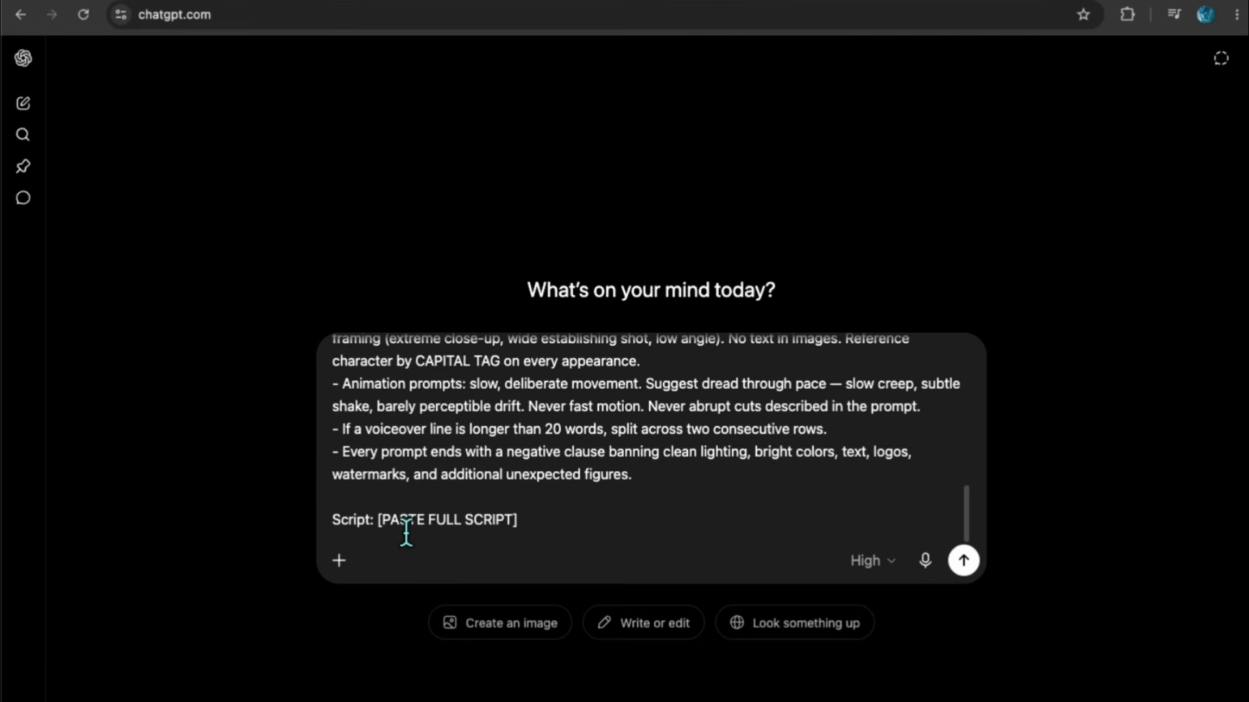
drag(444, 525, 517, 520)
key(BackSpace)
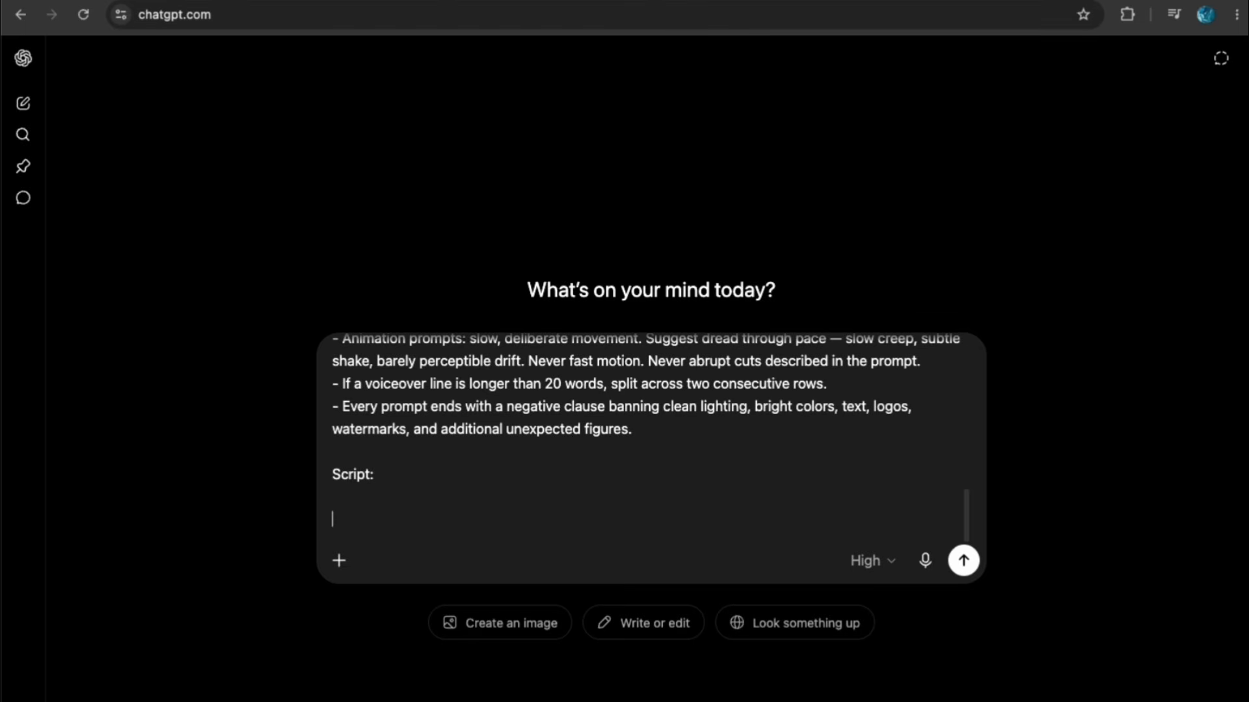
click(437, 2)
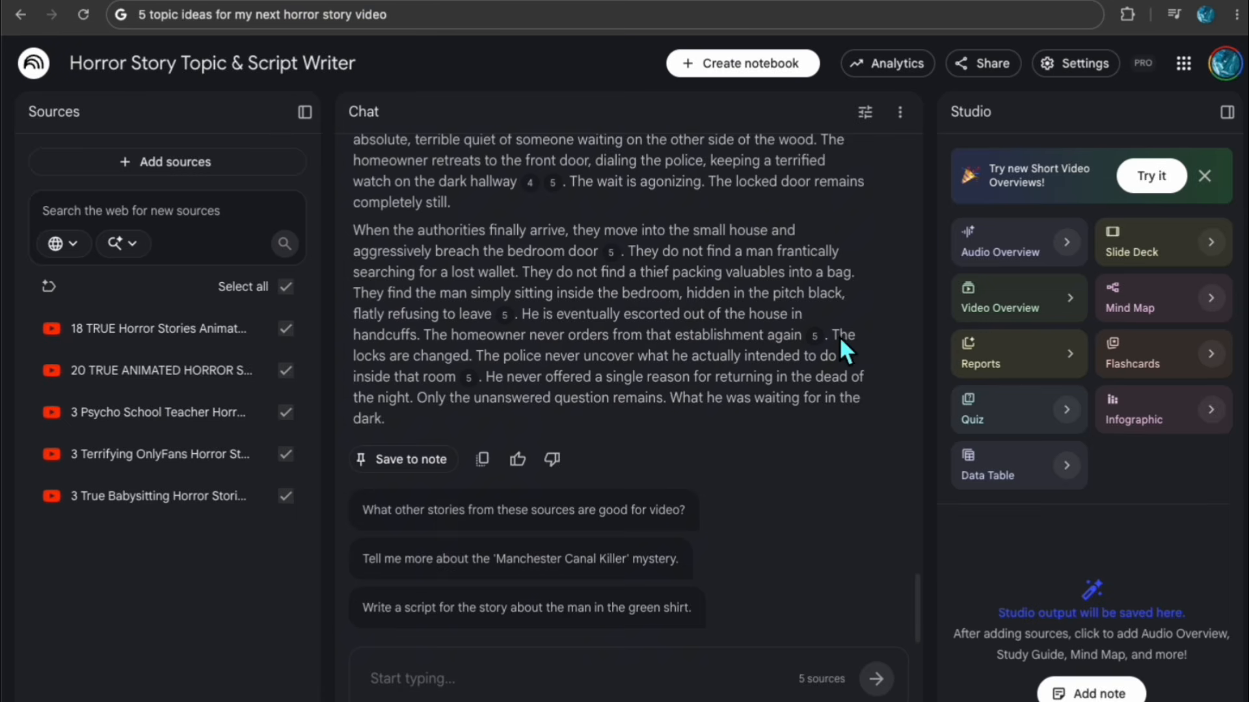
drag(846, 351, 400, 409)
click(817, 4)
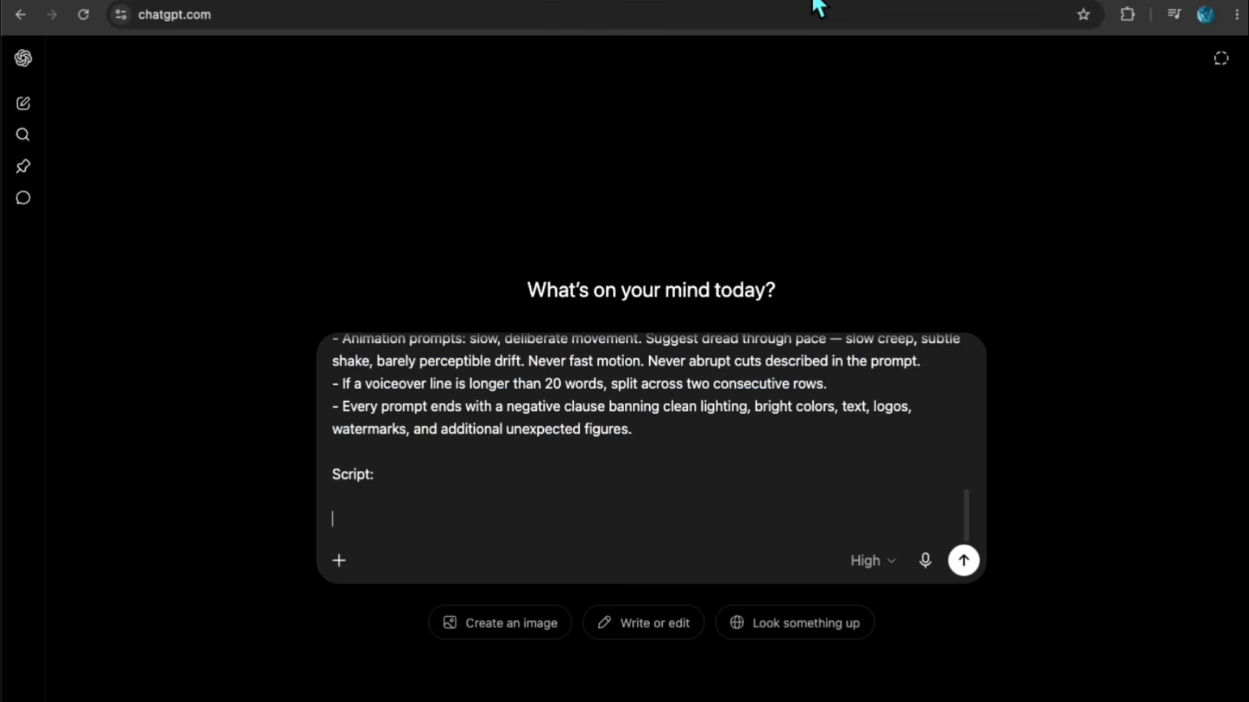
scroll(390, 530, down, 3)
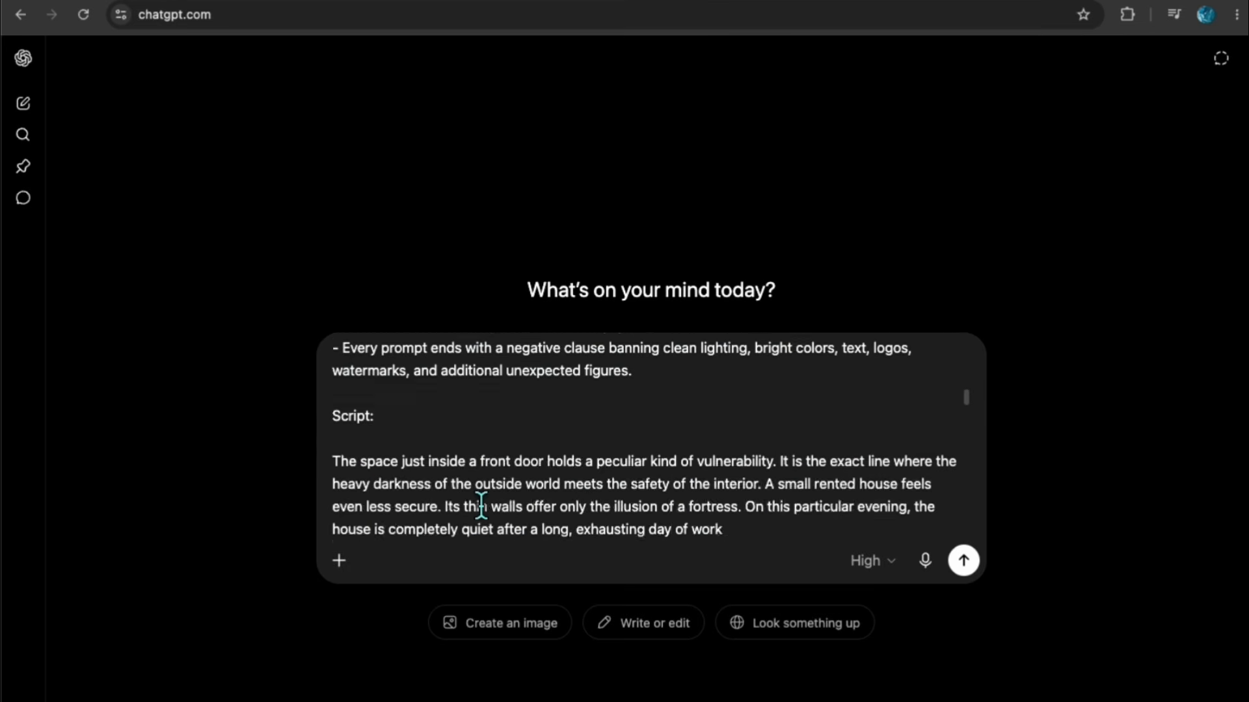
click(969, 558)
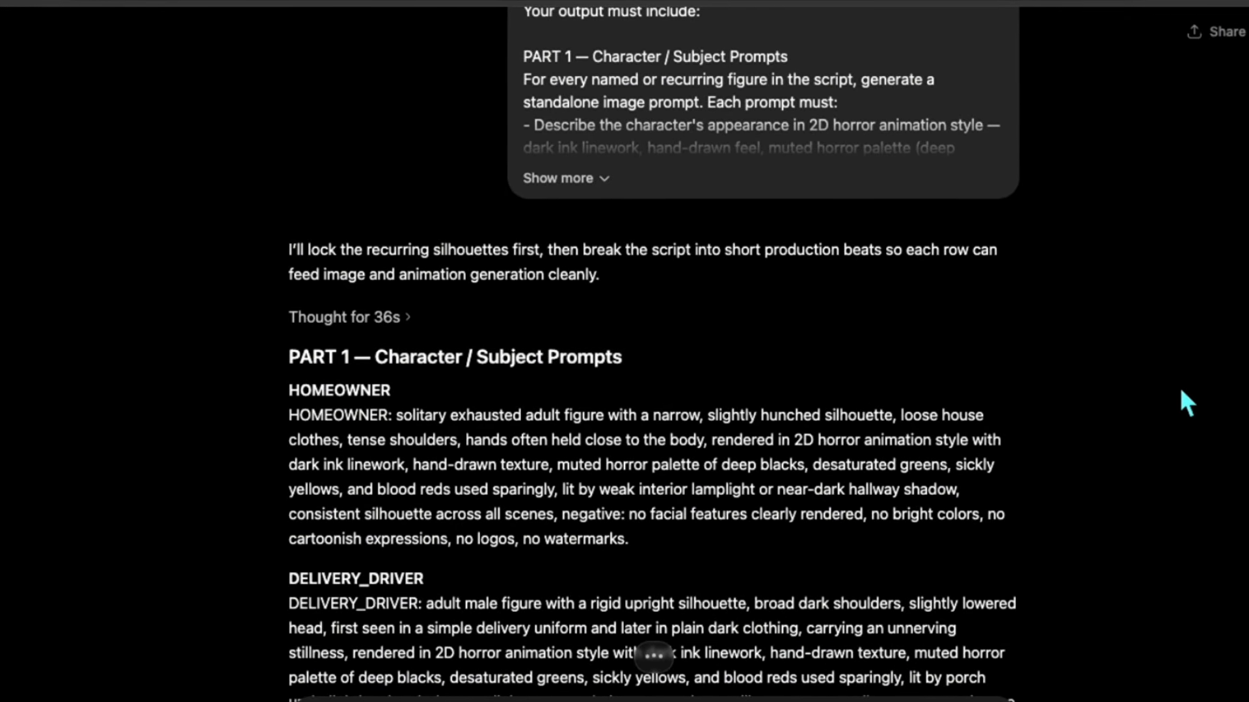
Step: Review the Part 1 character and subject prompts in the answer, from HOMEOWNER down to POLICE and the scene table
scroll(1188, 397, down, 3)
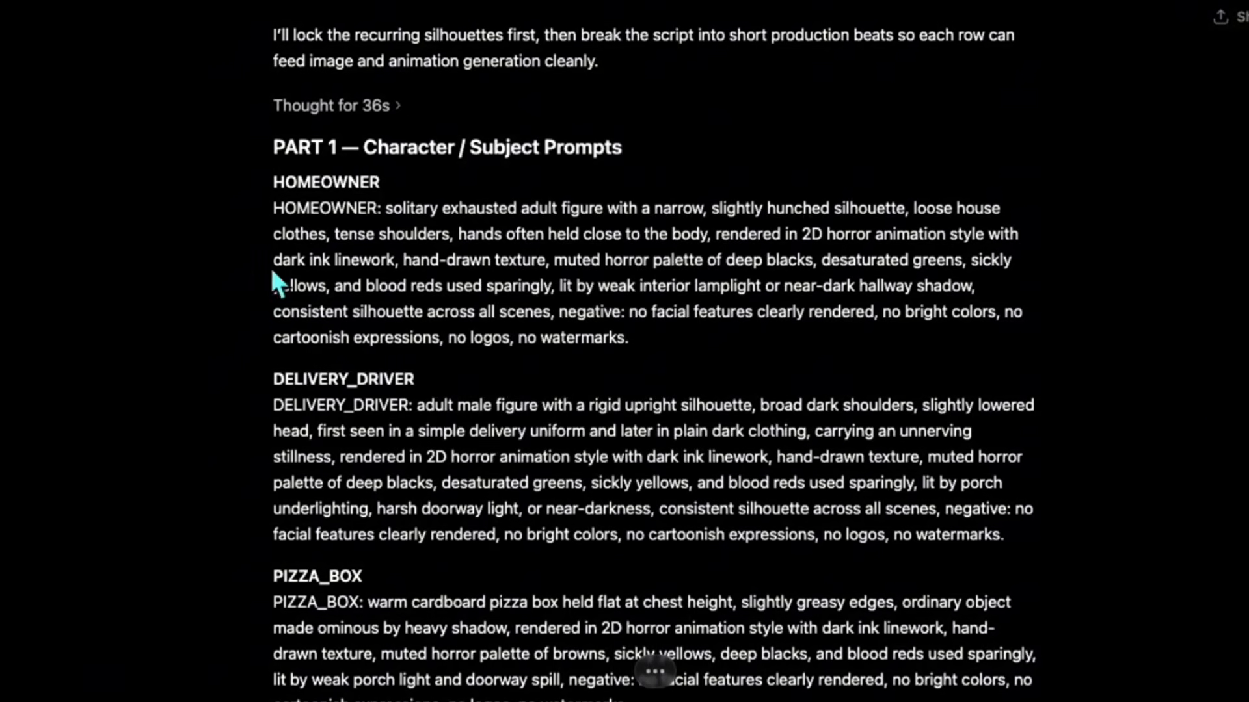
double_click(279, 184)
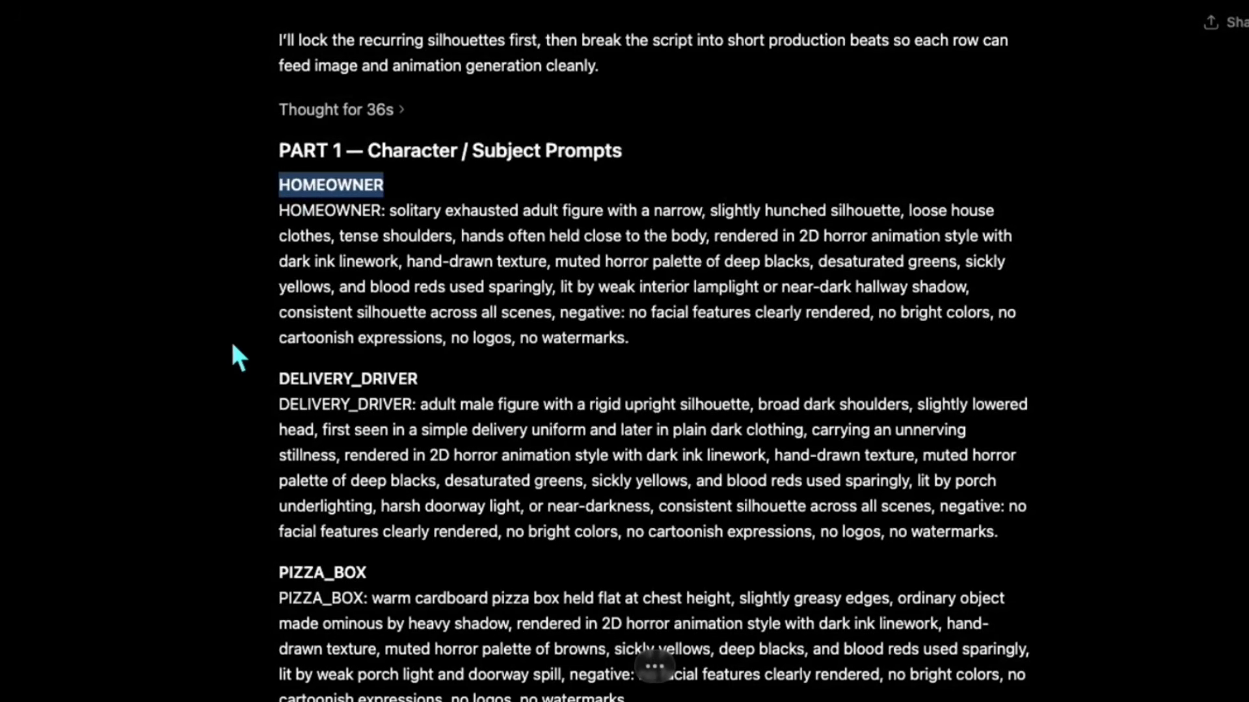
scroll(241, 336, down, 2)
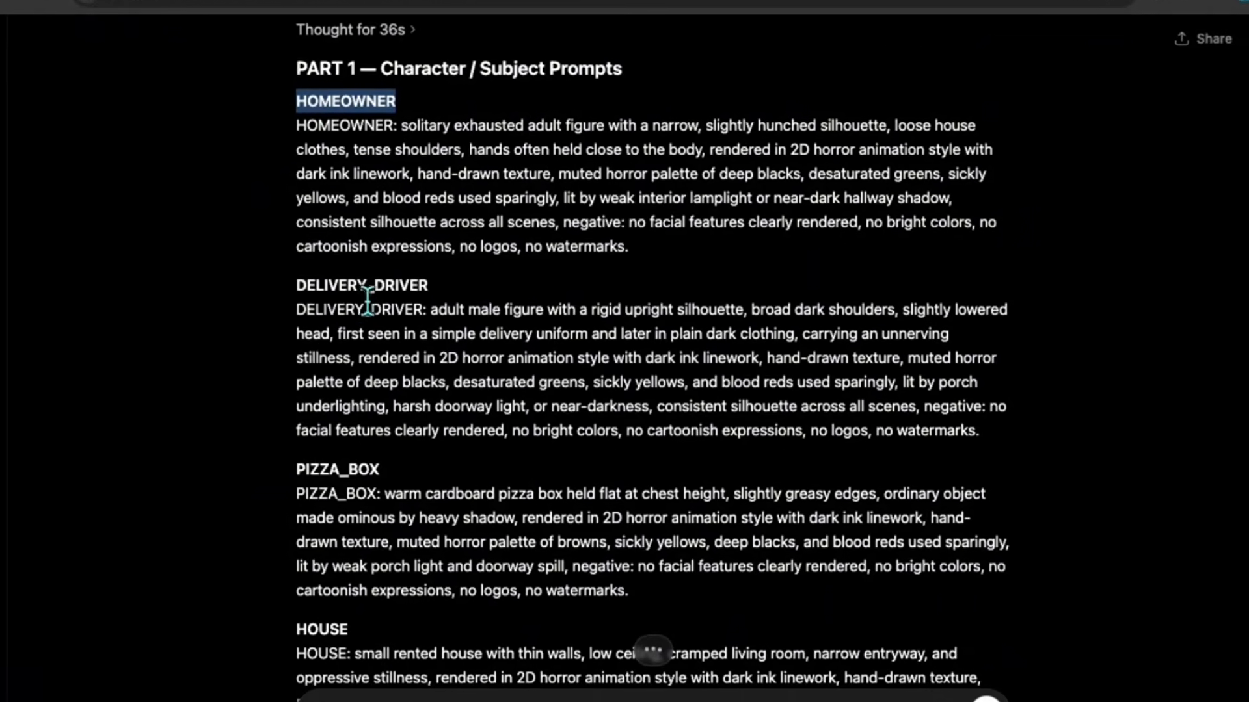
double_click(364, 286)
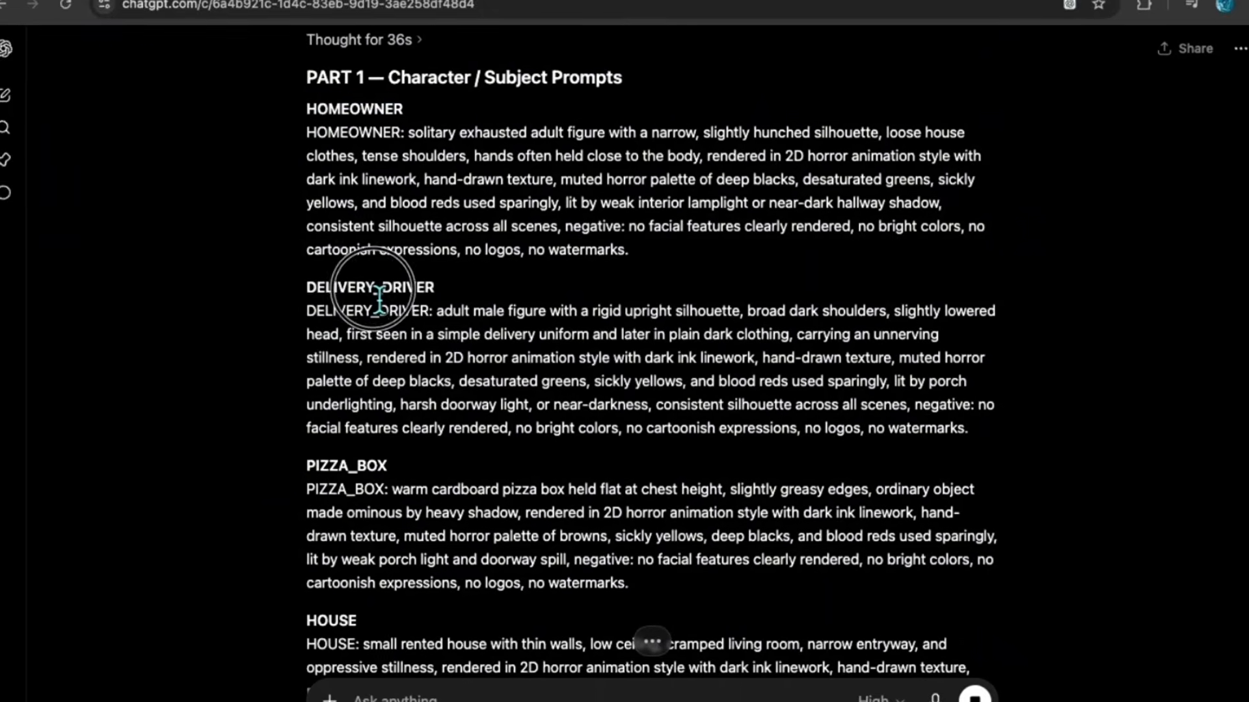
scroll(278, 413, down, 2)
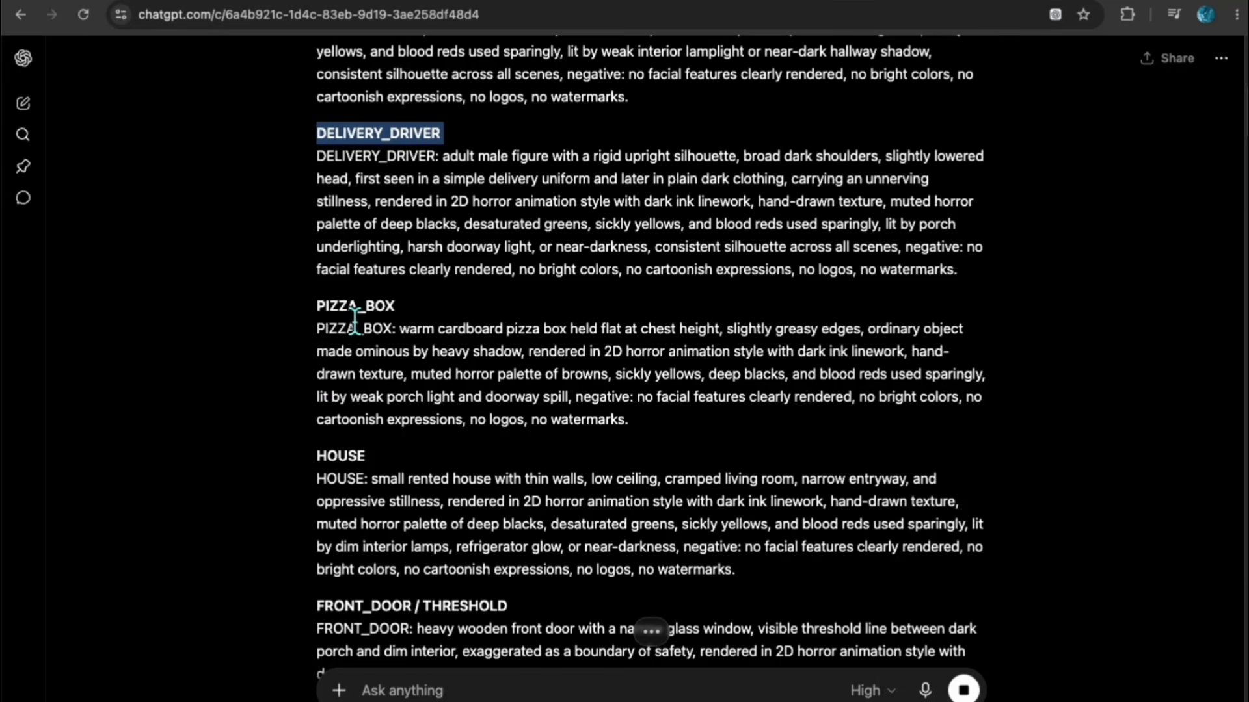
scroll(312, 413, down, 3)
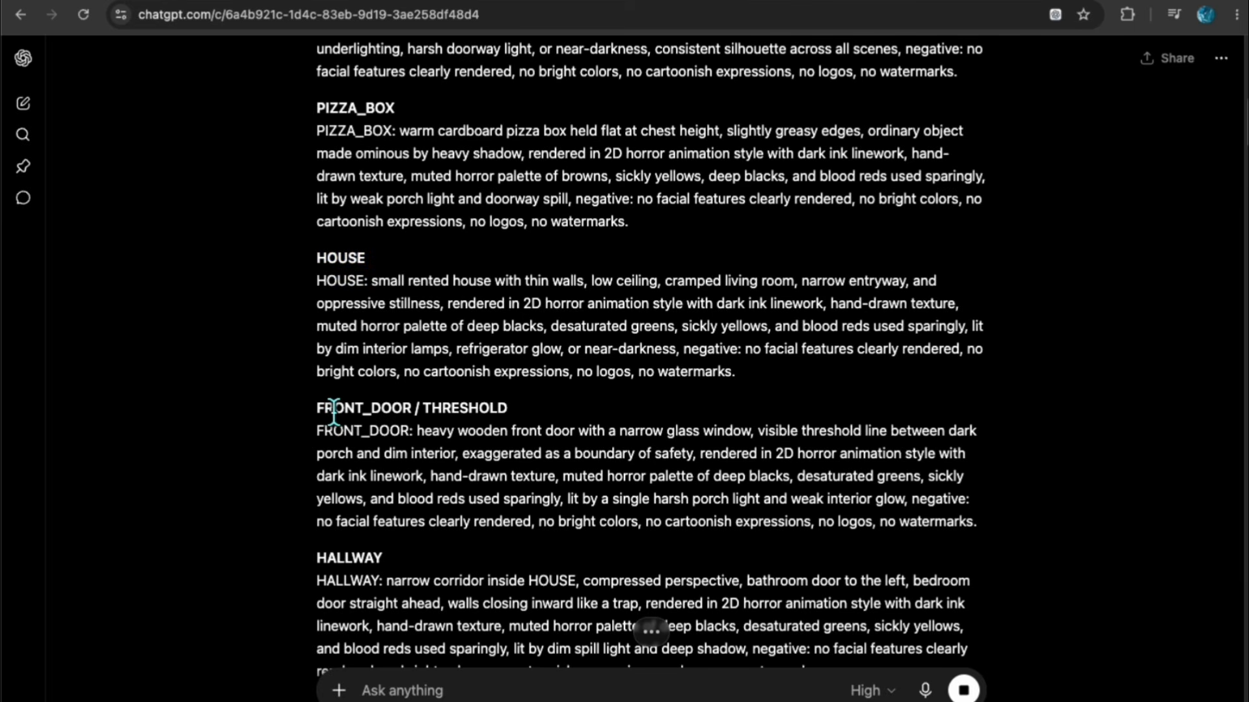
scroll(273, 408, down, 3)
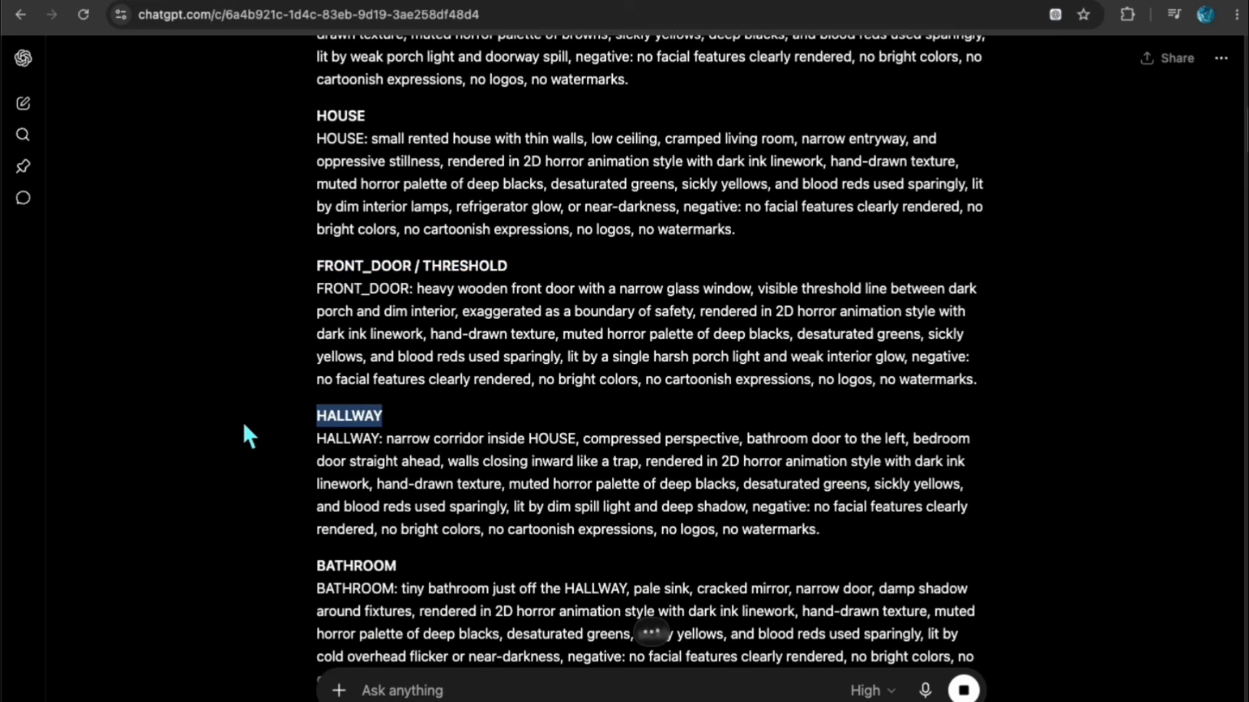
scroll(340, 319, down, 5)
double_click(341, 309)
scroll(361, 317, down, 3)
double_click(377, 300)
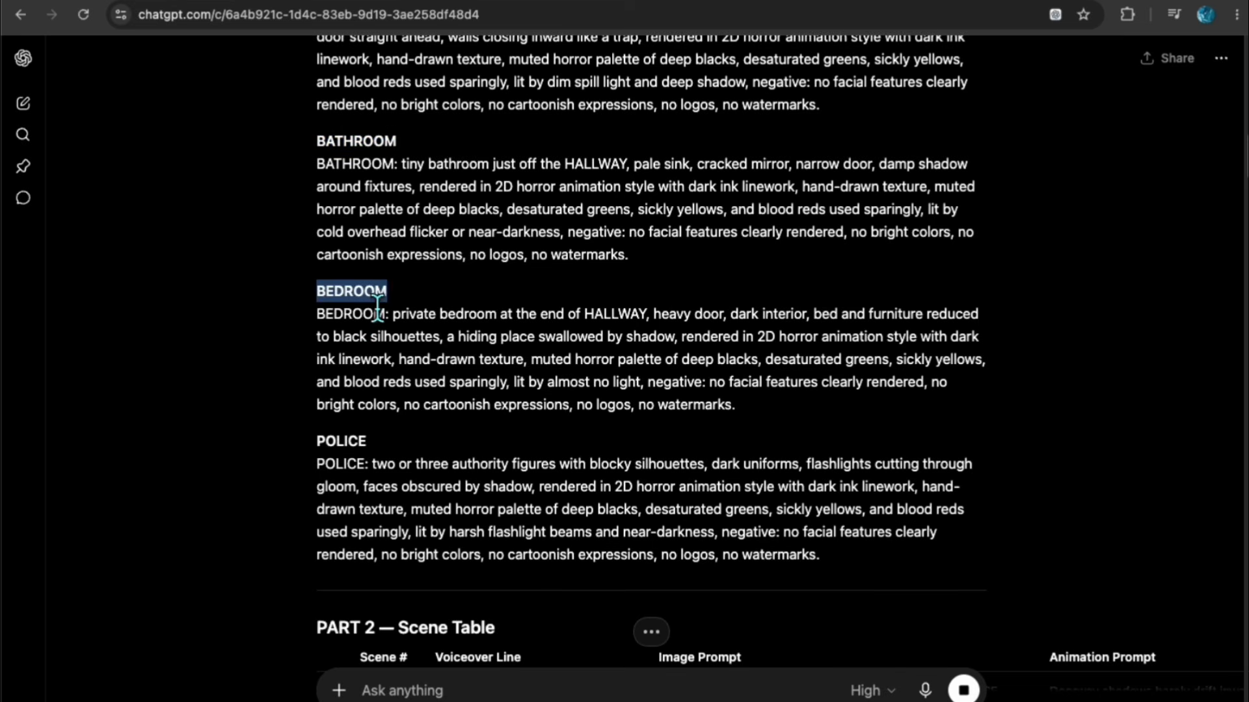
scroll(231, 423, down, 2)
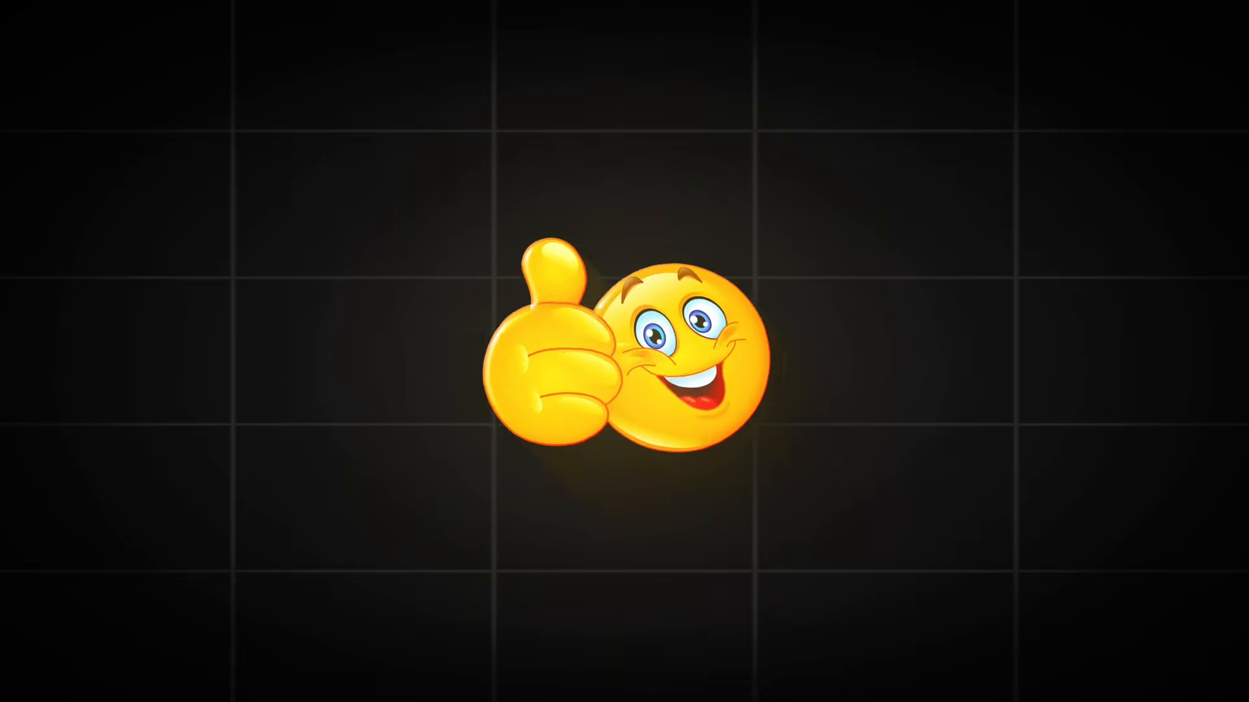
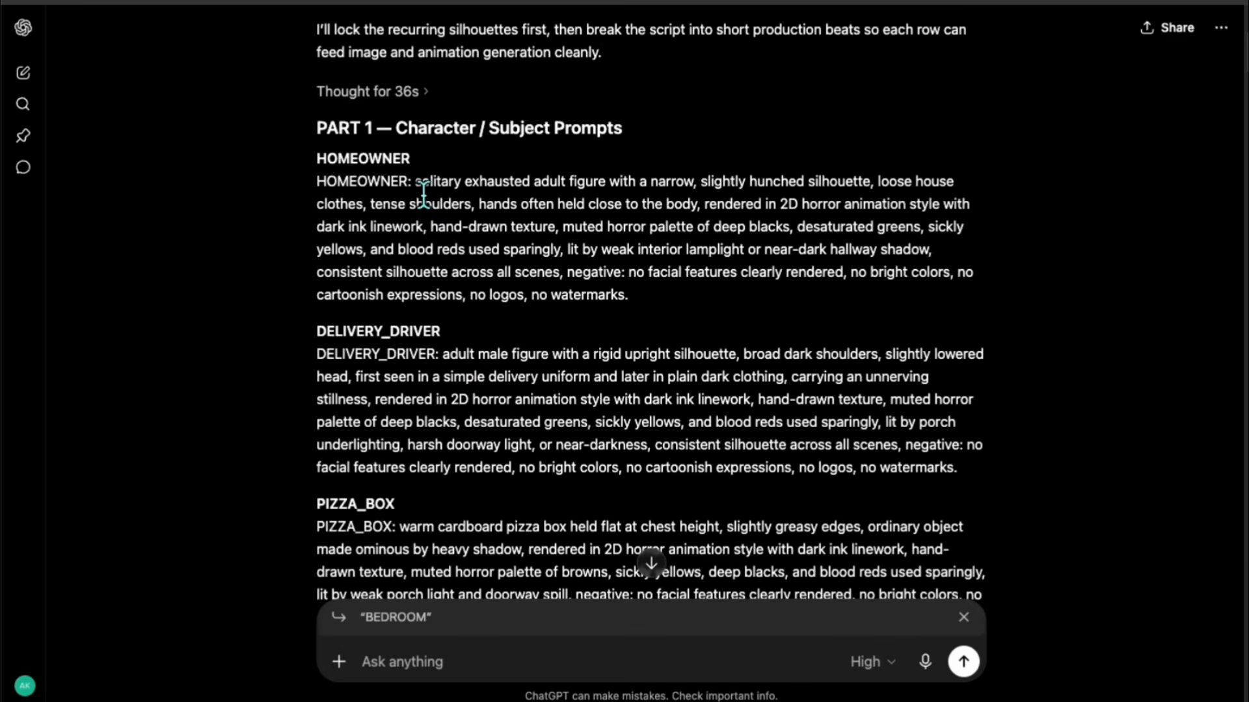
Step: Generate the homeowner character image in Google Flow with Nano Banana 2, using ChatGPT's HOMEOWNER prompt text
drag(415, 183, 673, 306)
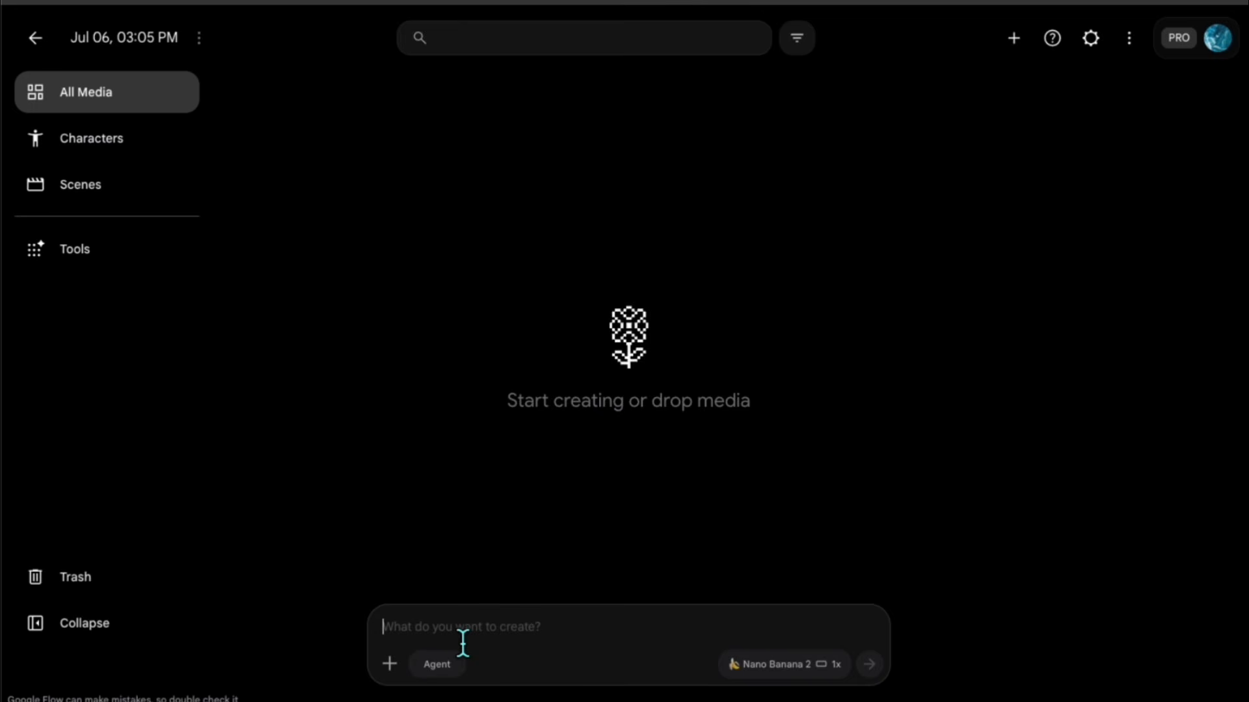
text(solitary exhausted adult figure with a narrow, slightly hunched silhouette, loose house clothes, tense shoulders, hands often held close to the body, rendered in 2D horror animation style with dark ink linework, hand-drawn texture, muted horror palette of deep blacks, desaturated greens, sickly yellows, and blood reds used sparingly, lit by weak interior lamplight or near-dark hallway shadow, consistent silhouette across all scenes, negative: no facial features clearly rendered, no bright colors, no cartoonish expressions, no logos, no watermarks.)
click(872, 665)
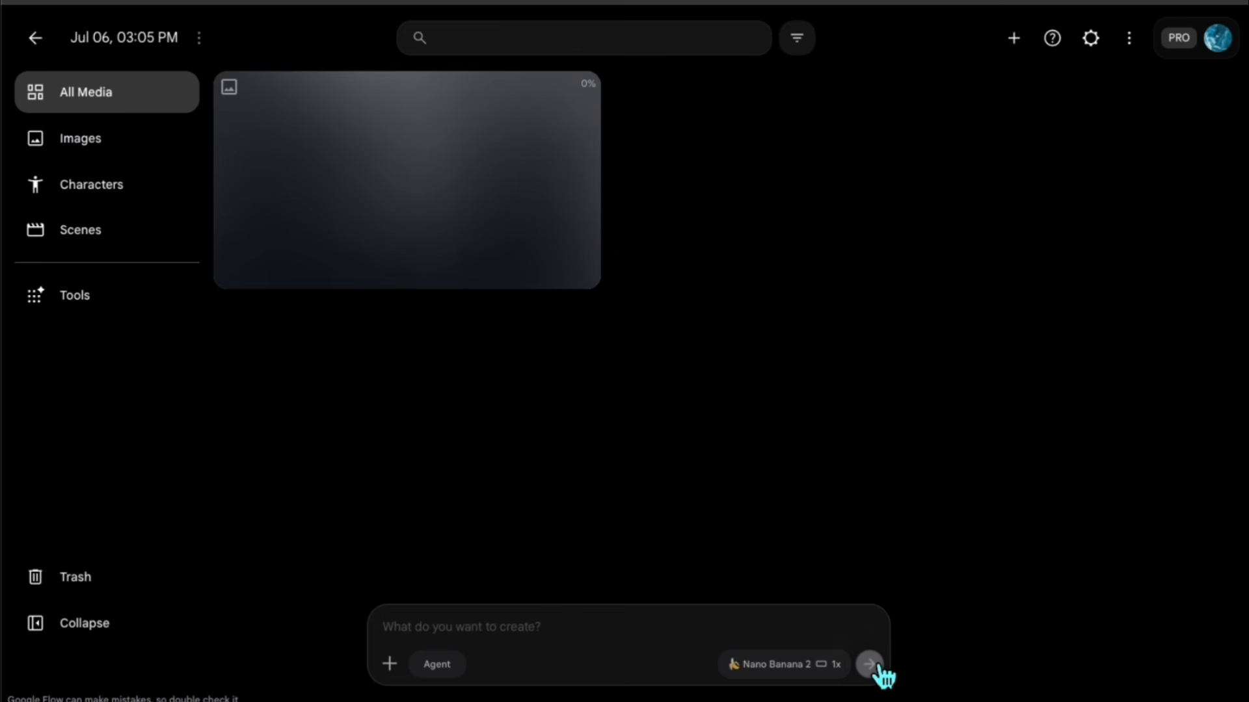
Step: Rename the generated image of the exhausted figure to "HOMEOWNER"
mouse_move(586, 125)
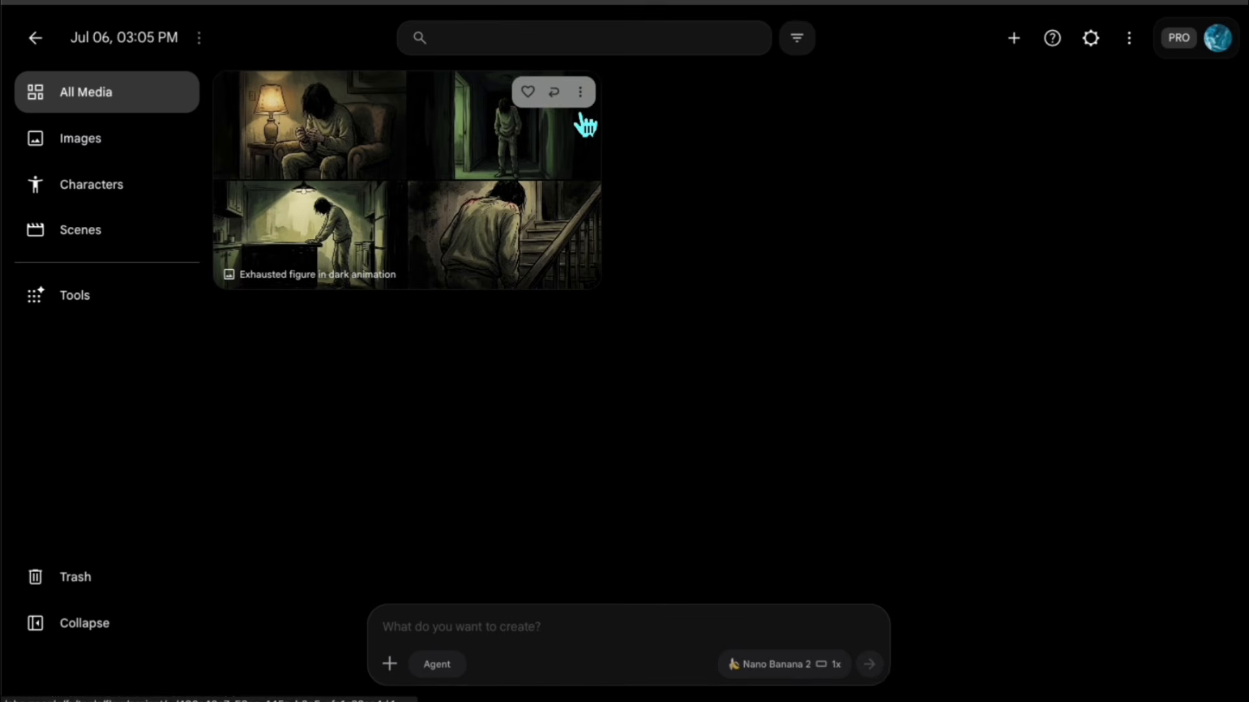
click(580, 93)
click(565, 250)
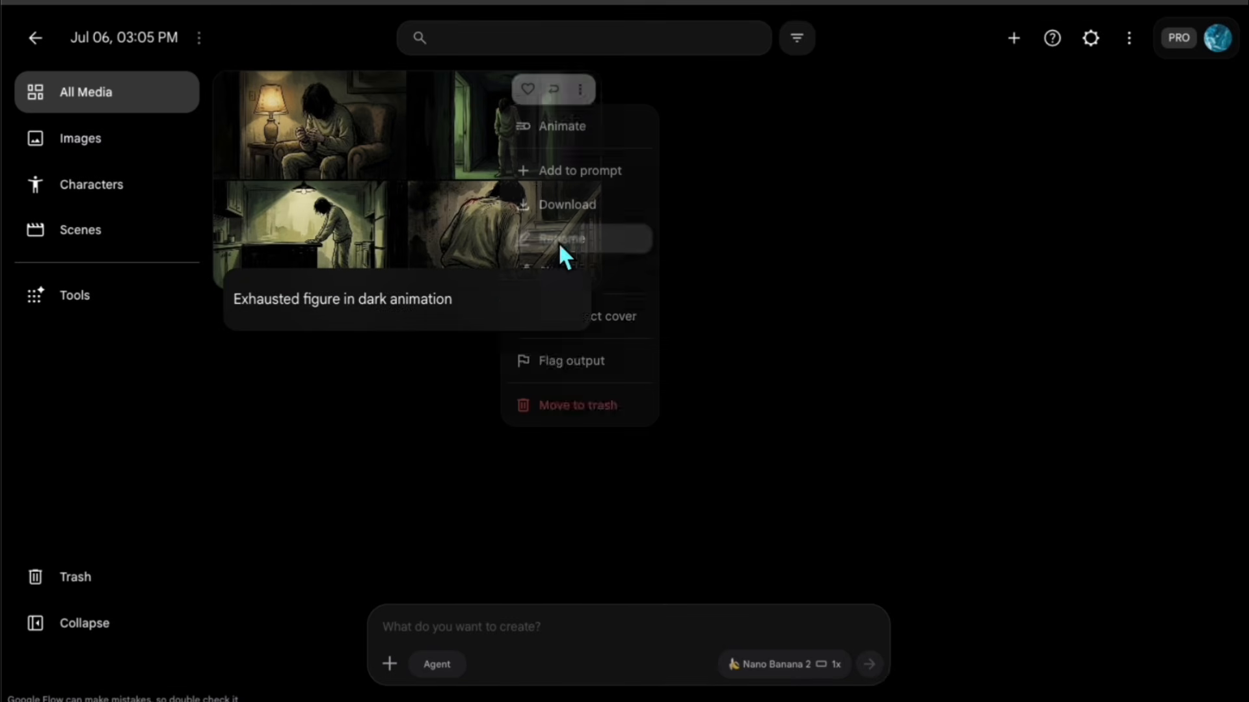
text(HOMEOWNER)
key(Return)
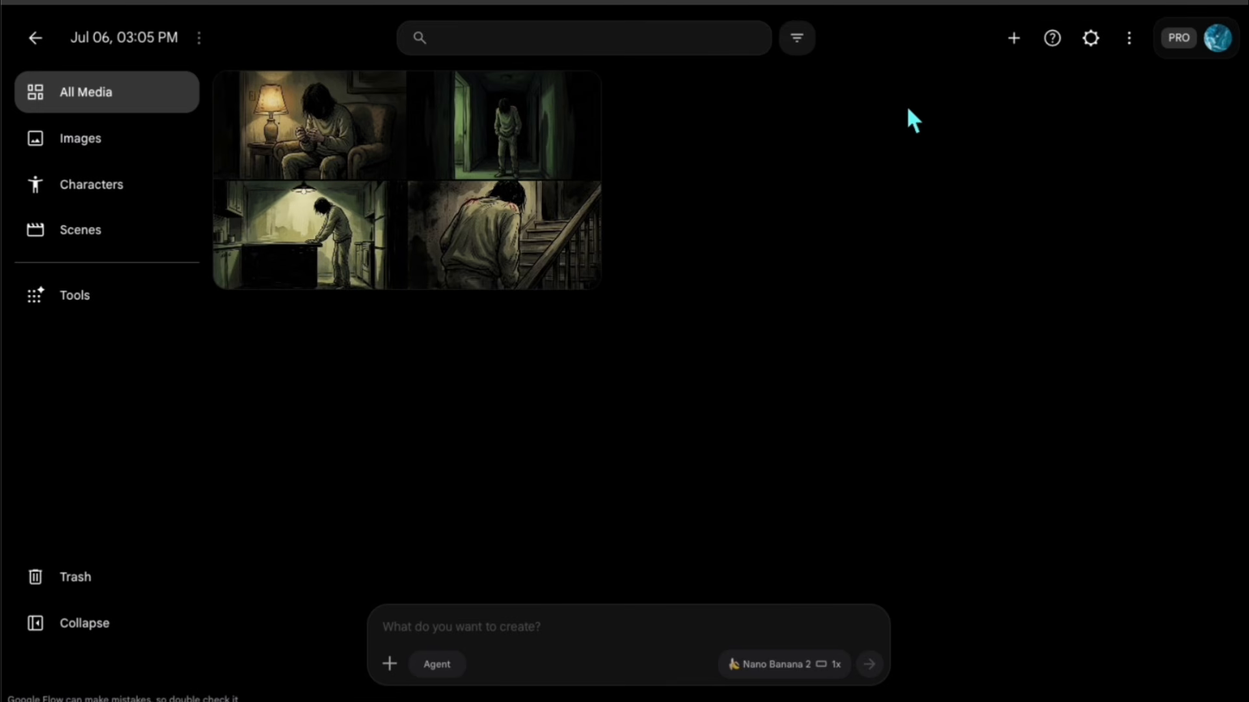
Step: Copy the DELIVERY_DRIVER description from ChatGPT and generate its character image in Google Flow with Nano Banana 2
key(alt+Tab)
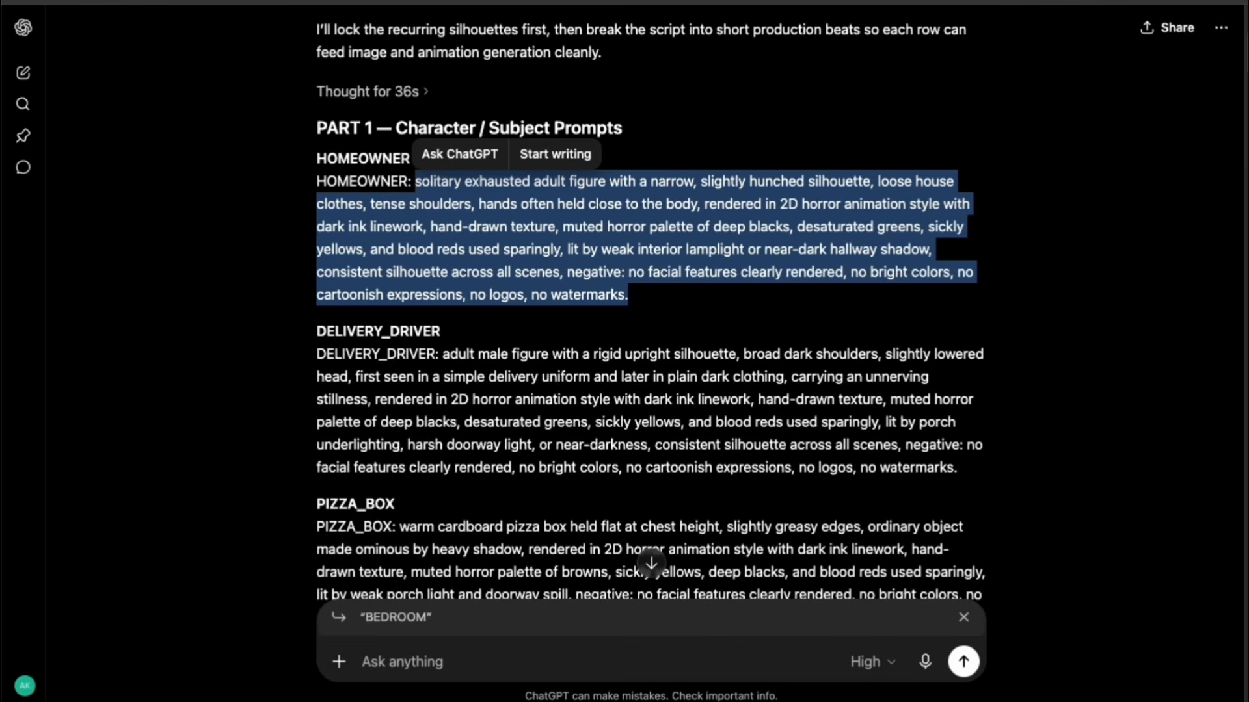
click(673, 434)
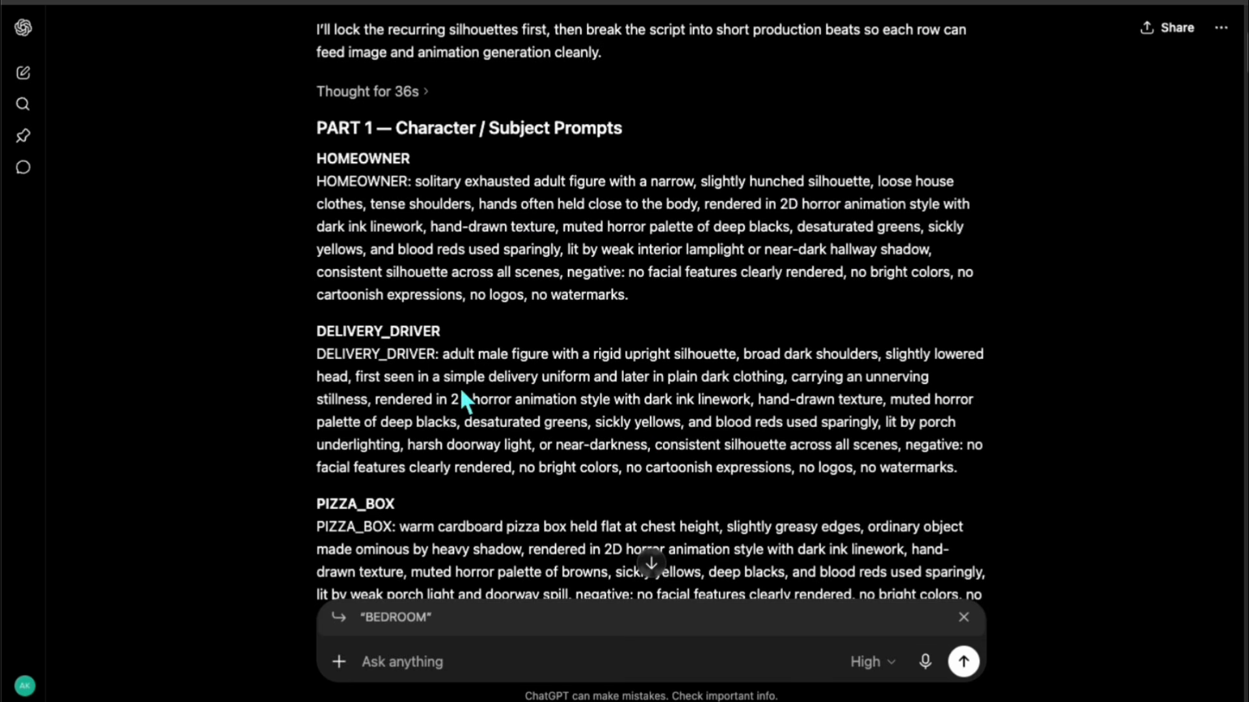
drag(488, 367, 951, 506)
key(ctrl+c)
key(alt+Tab)
click(447, 635)
key(ctrl+v)
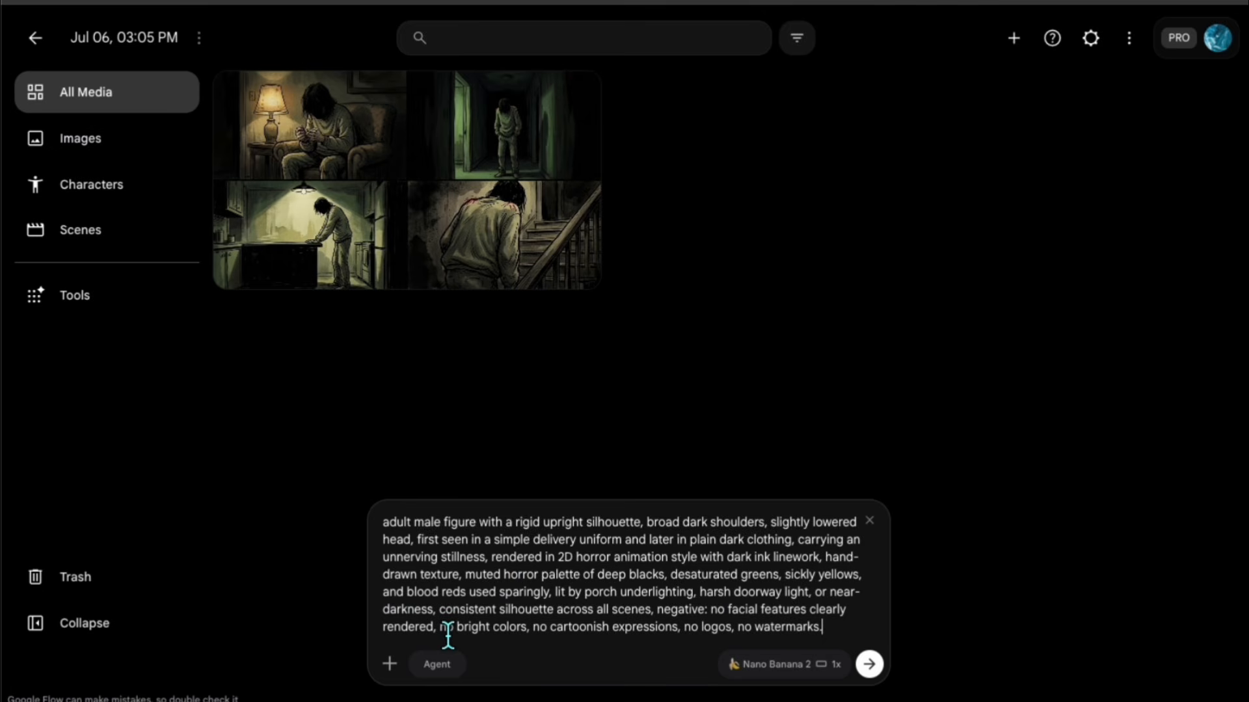
click(875, 670)
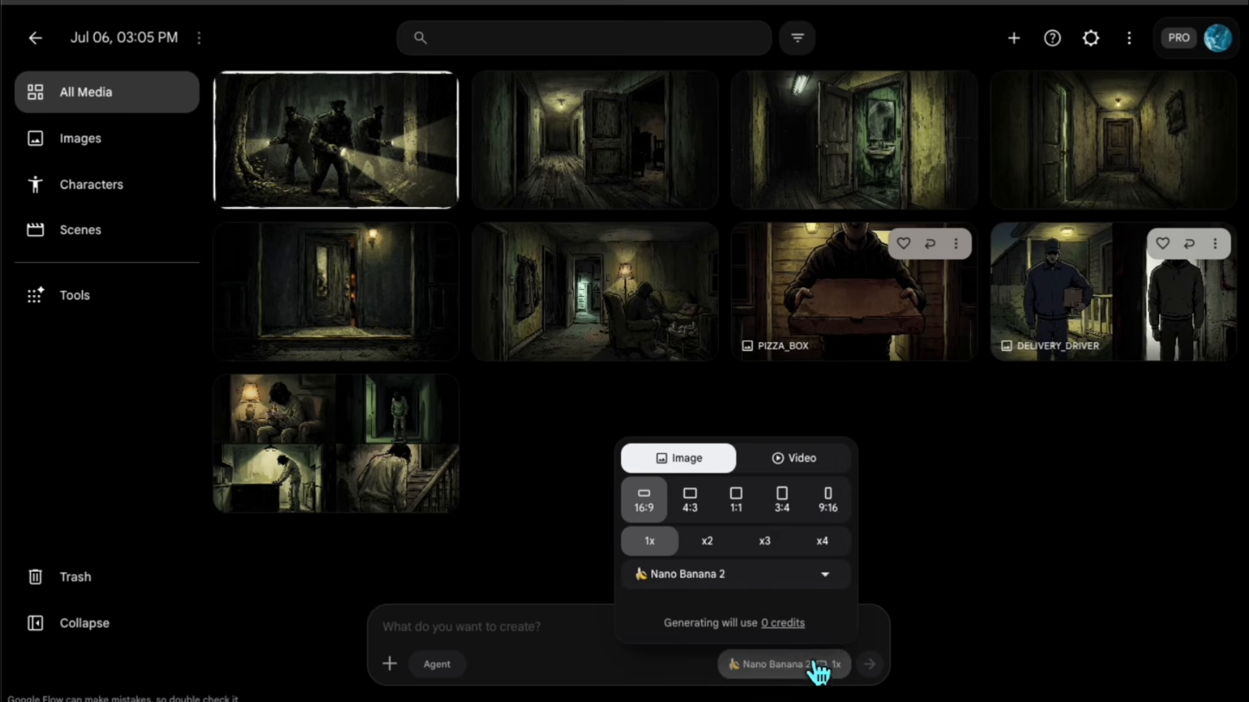
Step: Set Google Flow to video generation and copy scene 5's image and motion prompts from the ChatGPT table
click(813, 463)
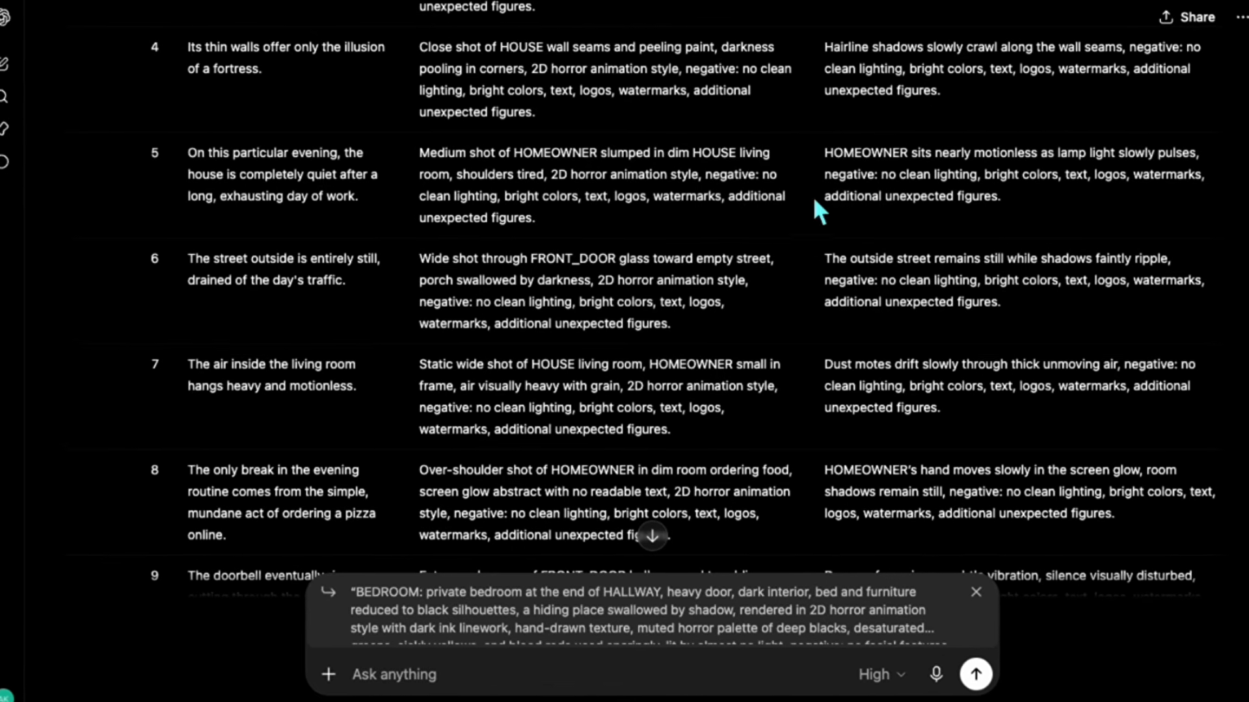
drag(419, 153, 1052, 202)
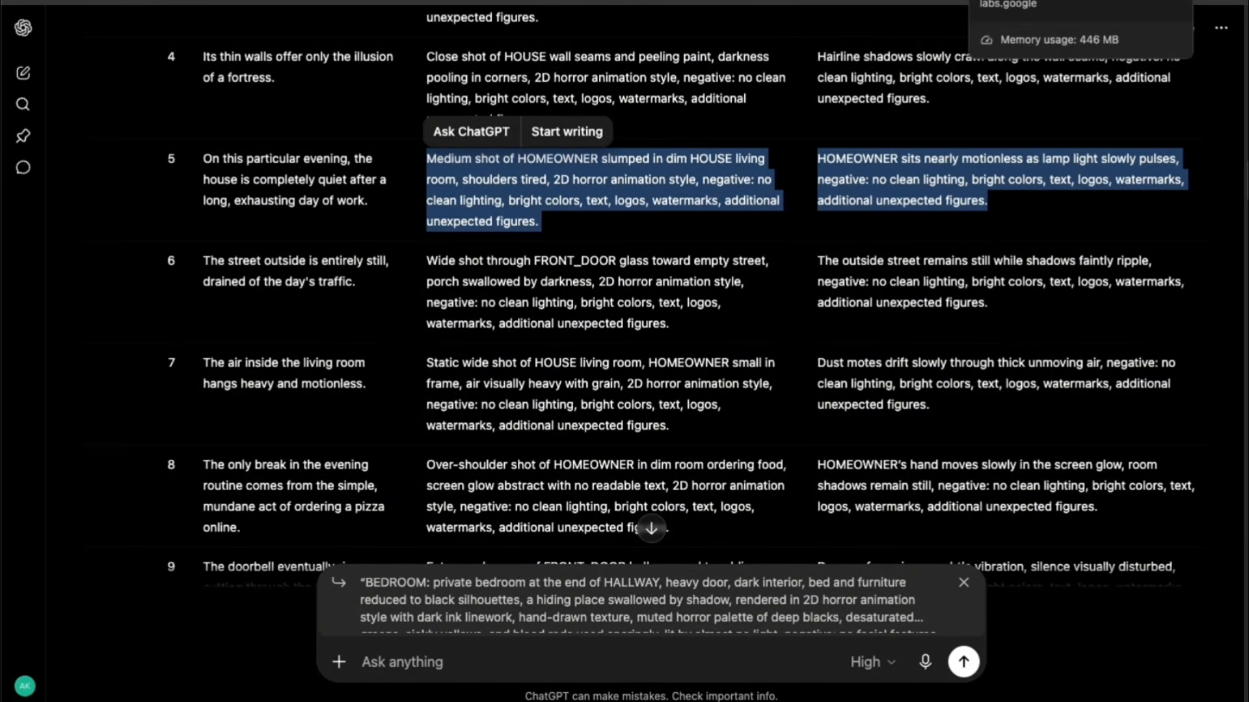
click(1035, 2)
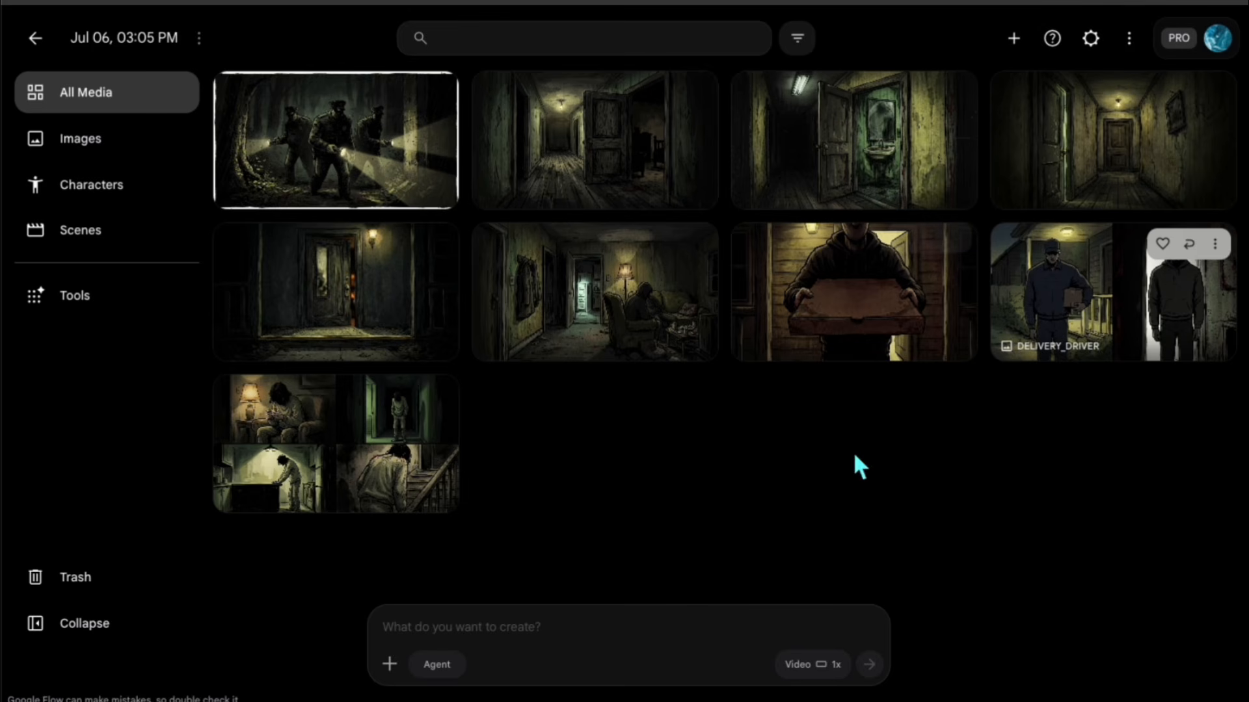
Step: Generate the scene 5 video from the copied prompts, with the HOMEOWNER and HOUSE images as references
click(389, 664)
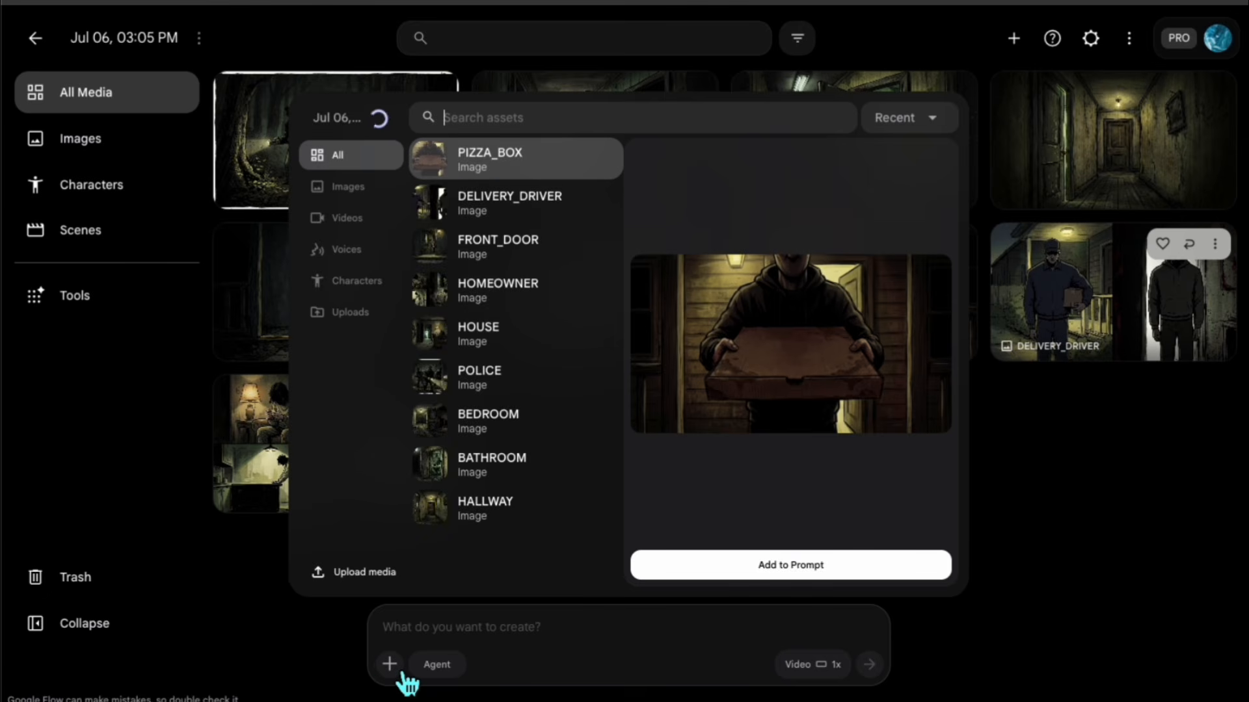
click(535, 306)
click(716, 566)
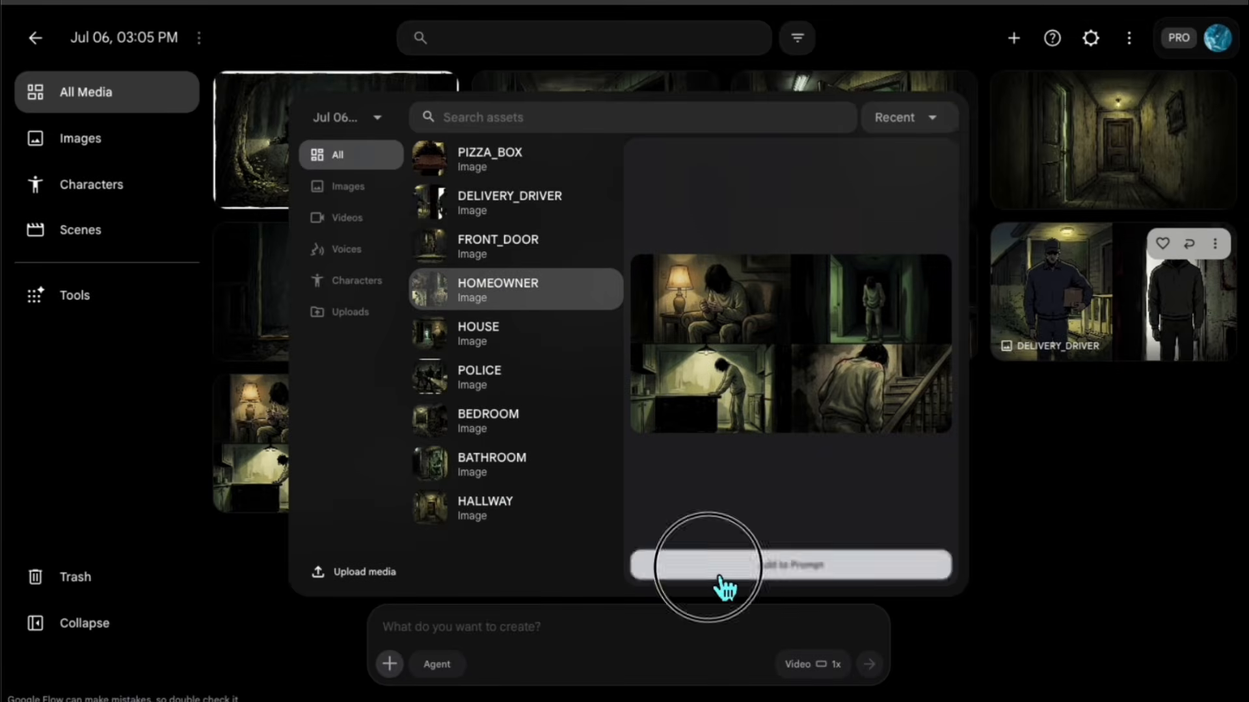
click(493, 260)
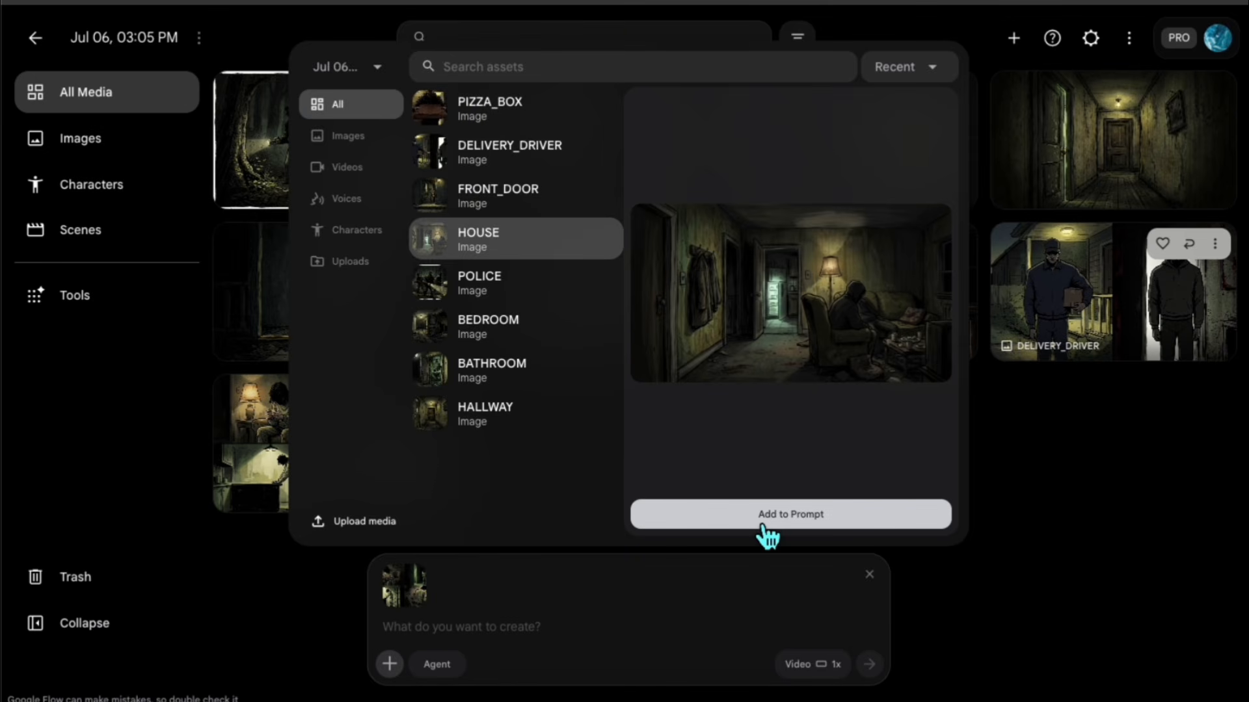
click(767, 532)
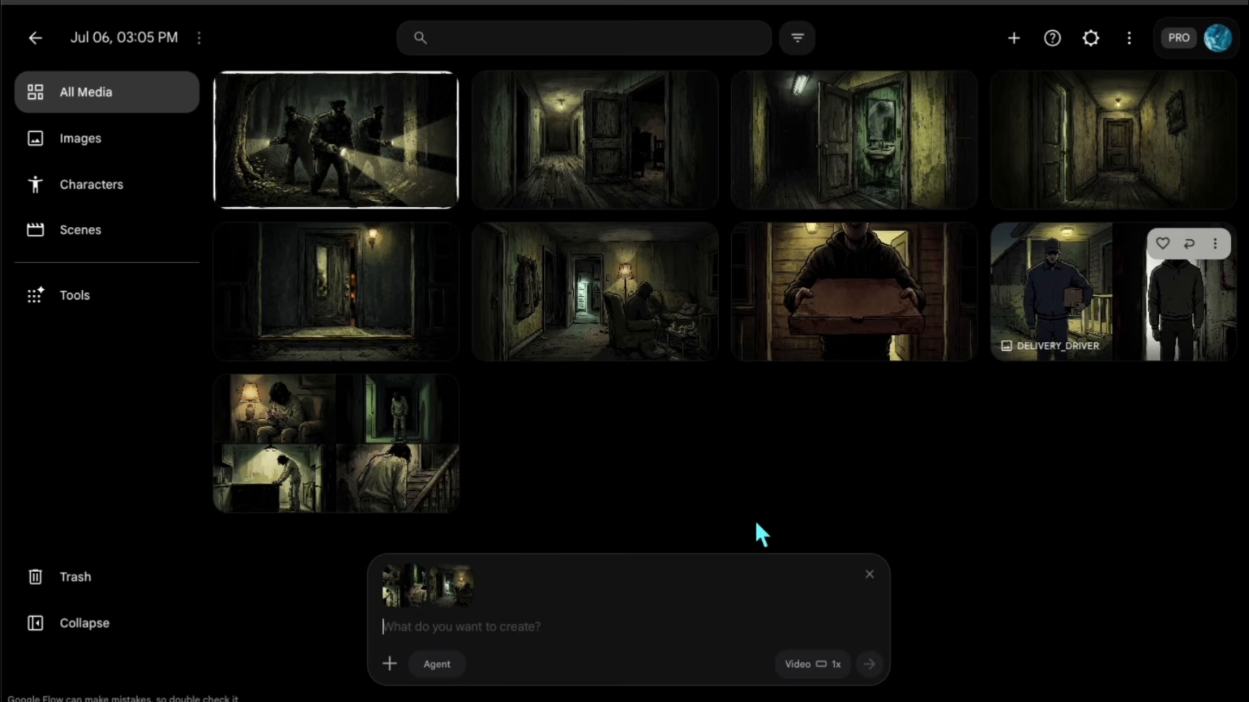
key(ctrl+v)
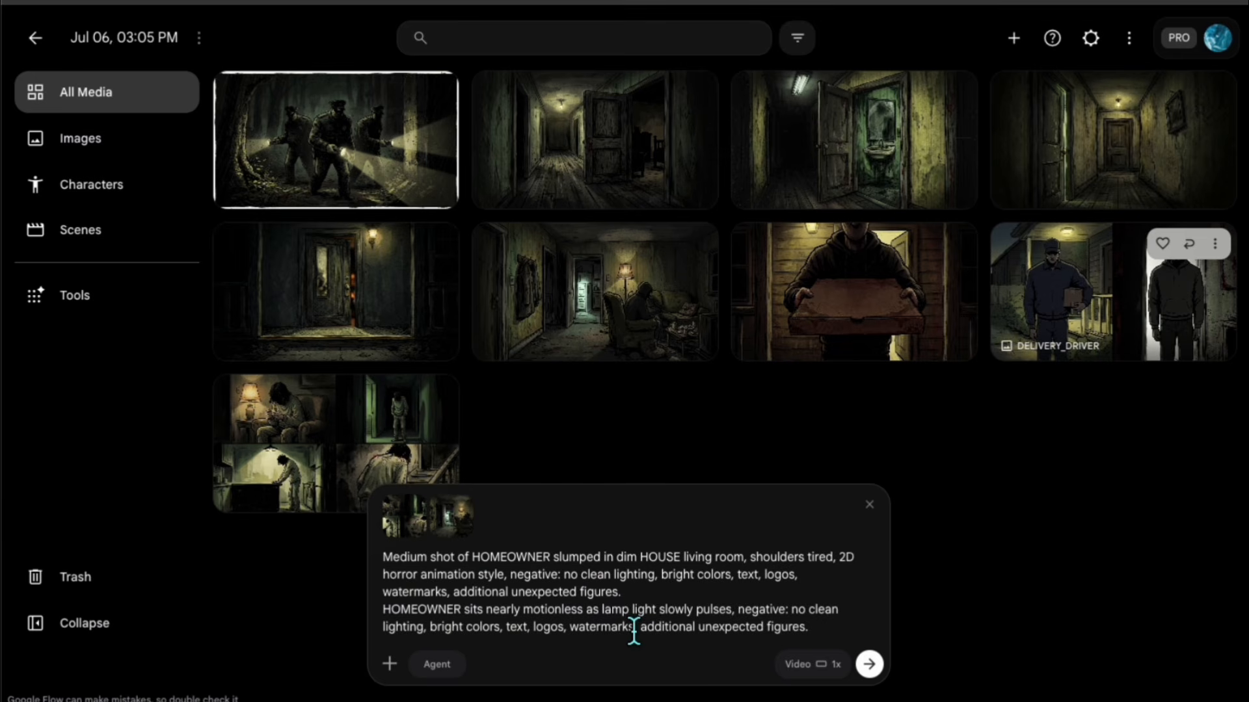
click(893, 673)
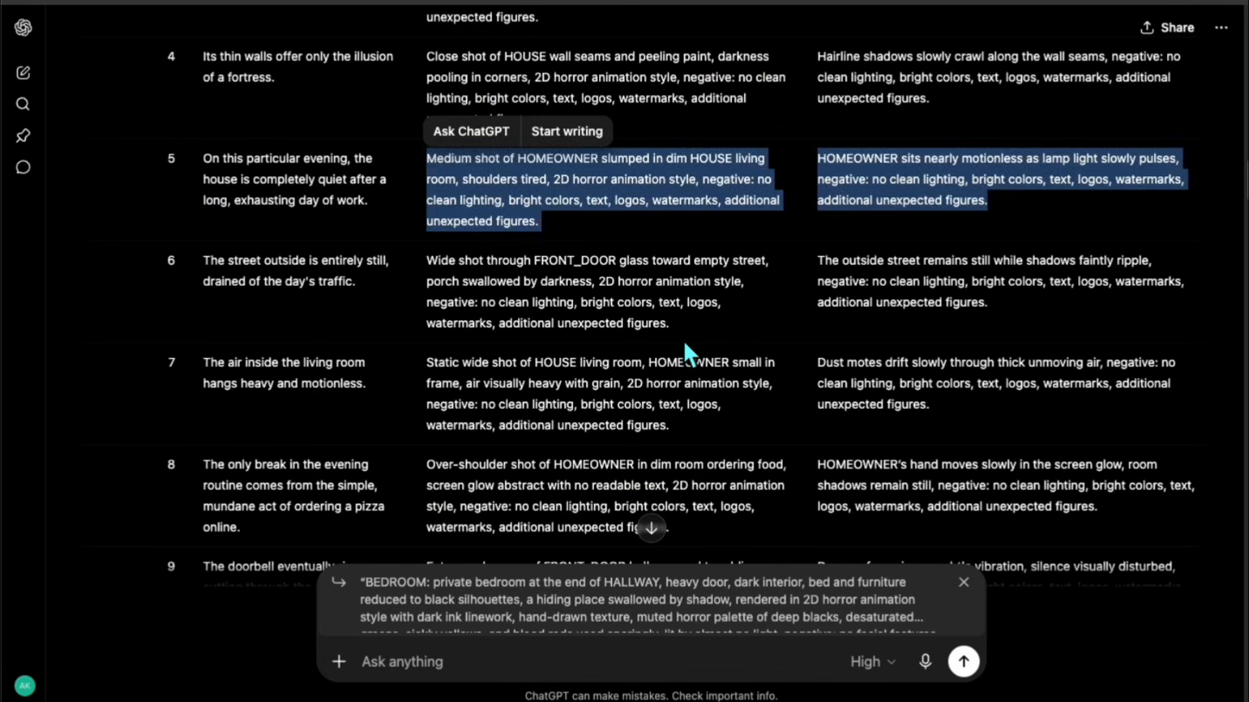
Step: Copy scene 6's prompts from ChatGPT and generate its video in Google Flow with the FRONT_DOOR image as reference
drag(428, 260, 1026, 334)
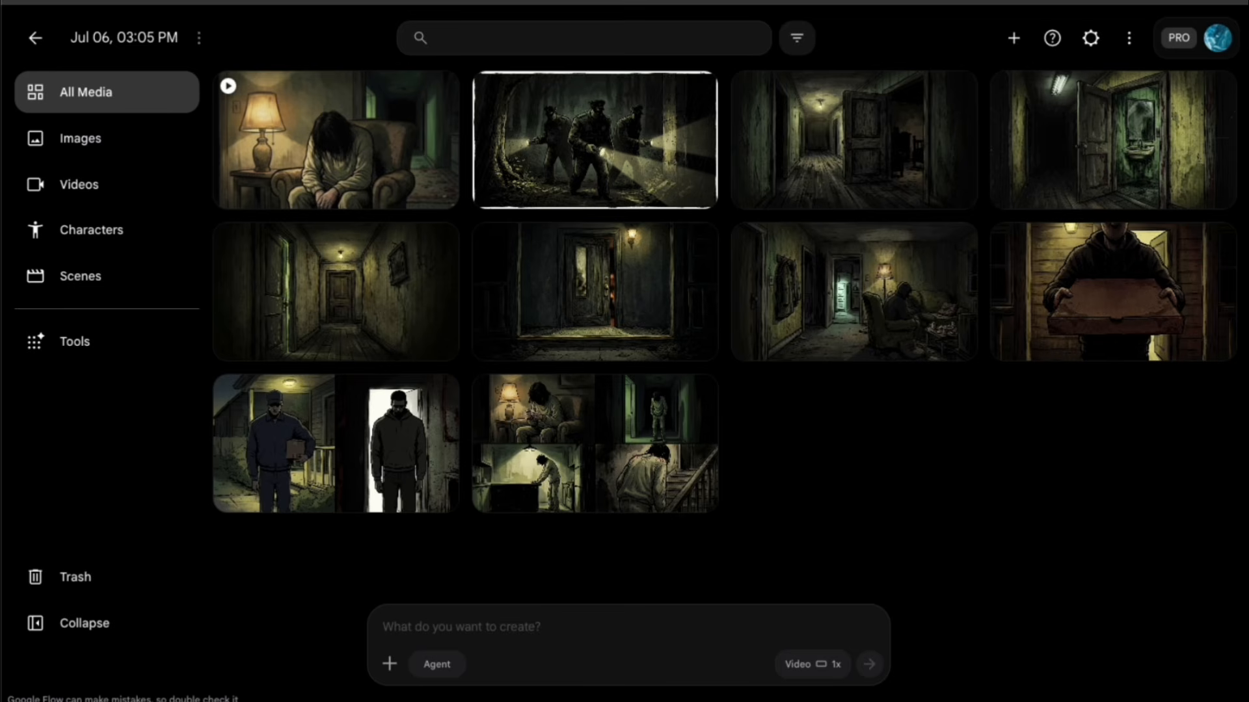
click(390, 664)
click(520, 381)
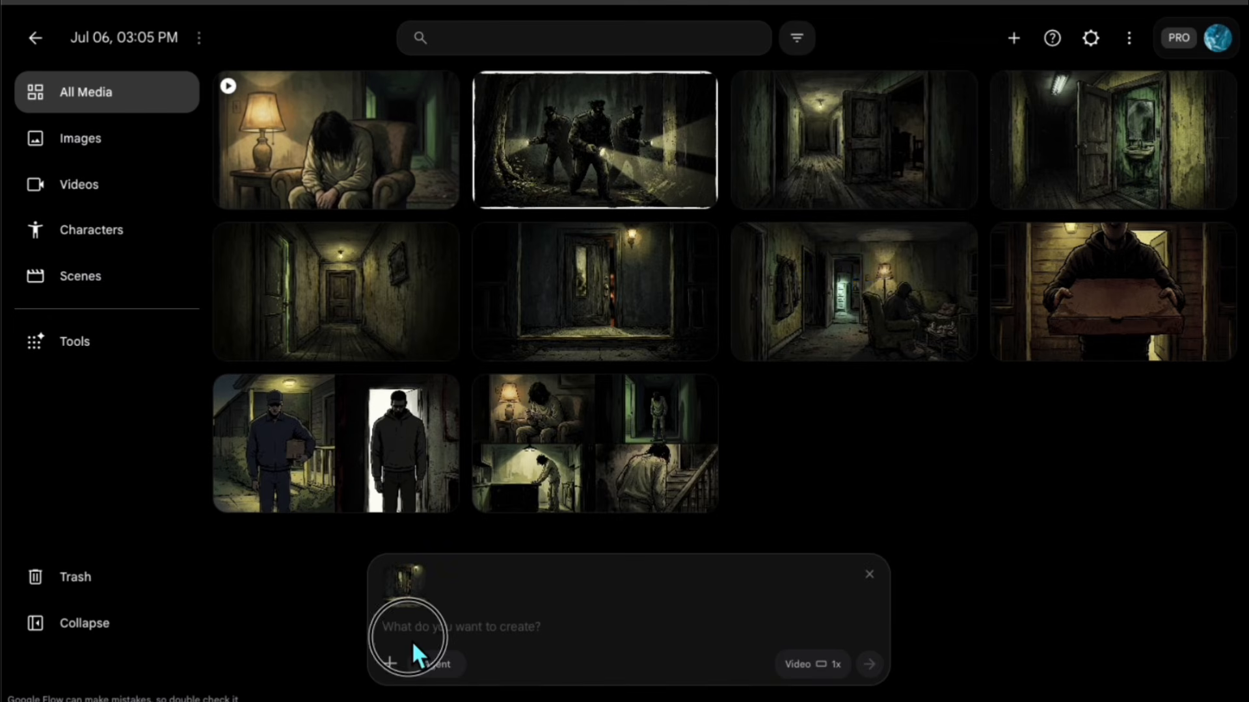
click(423, 632)
key(ctrl+v)
key(ctrl+v)
click(869, 664)
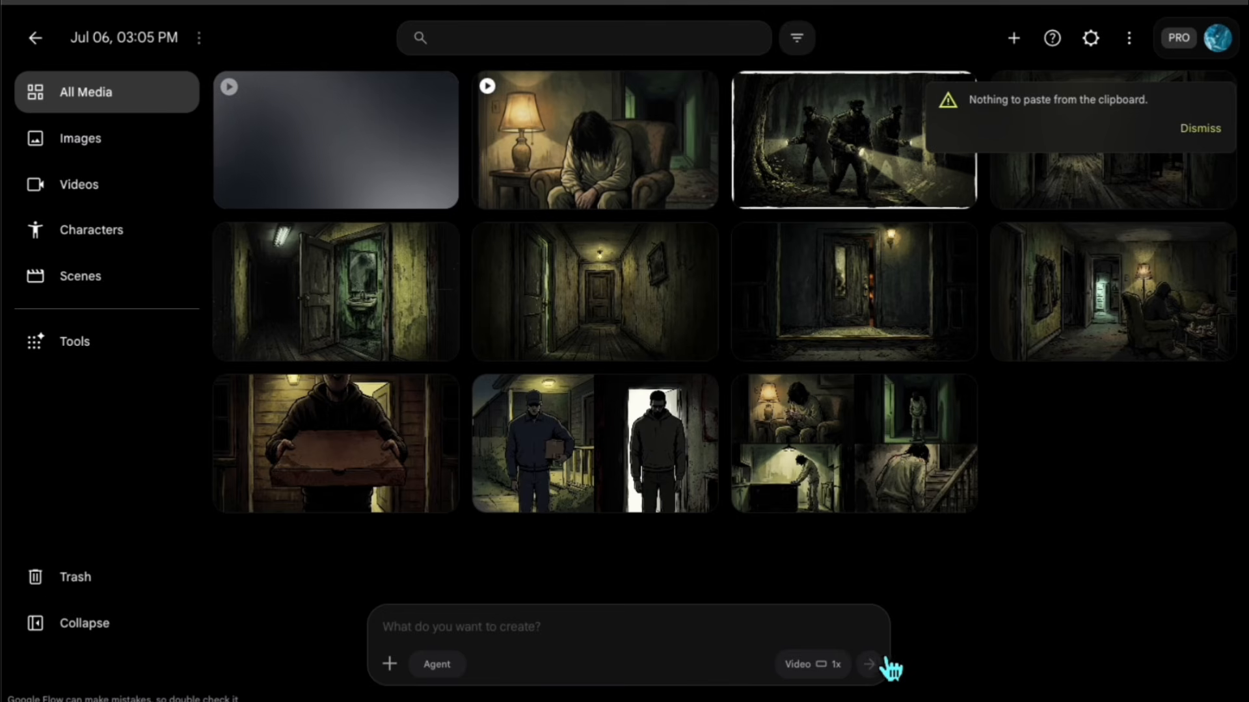
click(1201, 128)
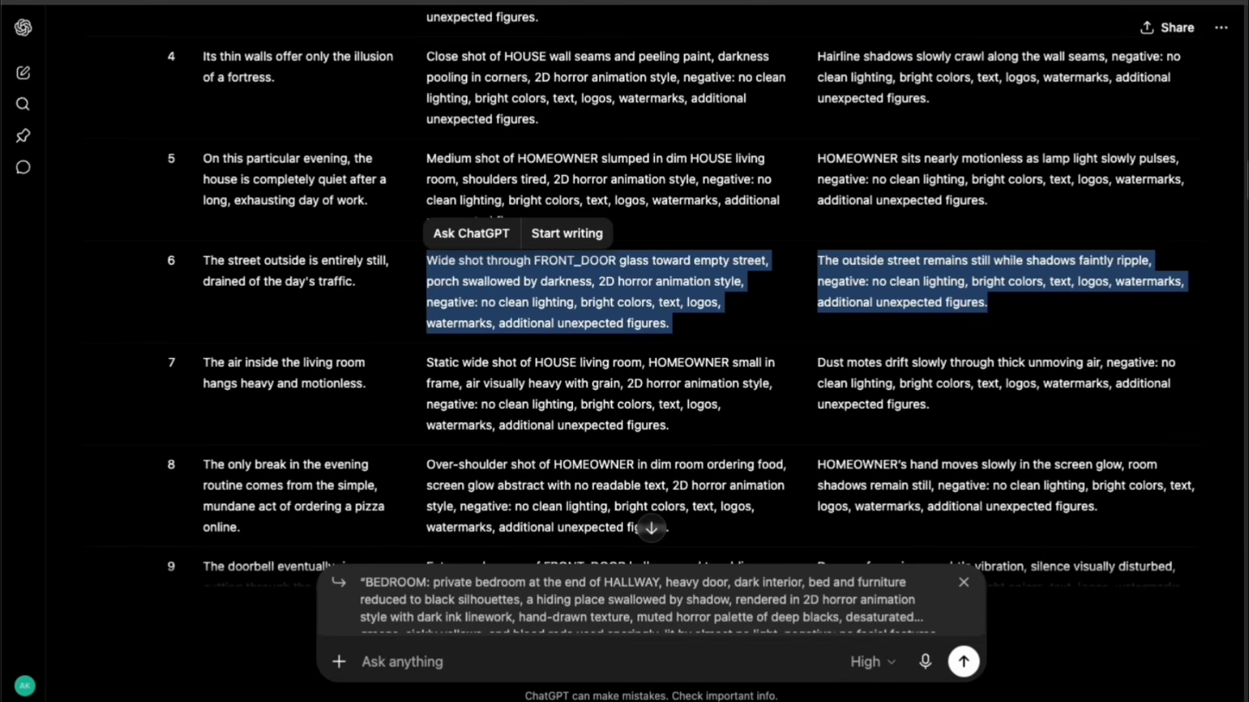
Step: Copy scene 7's prompts from ChatGPT and generate its video in Google Flow with the HOUSE and HOMEOWNER images as references
drag(427, 370, 1004, 421)
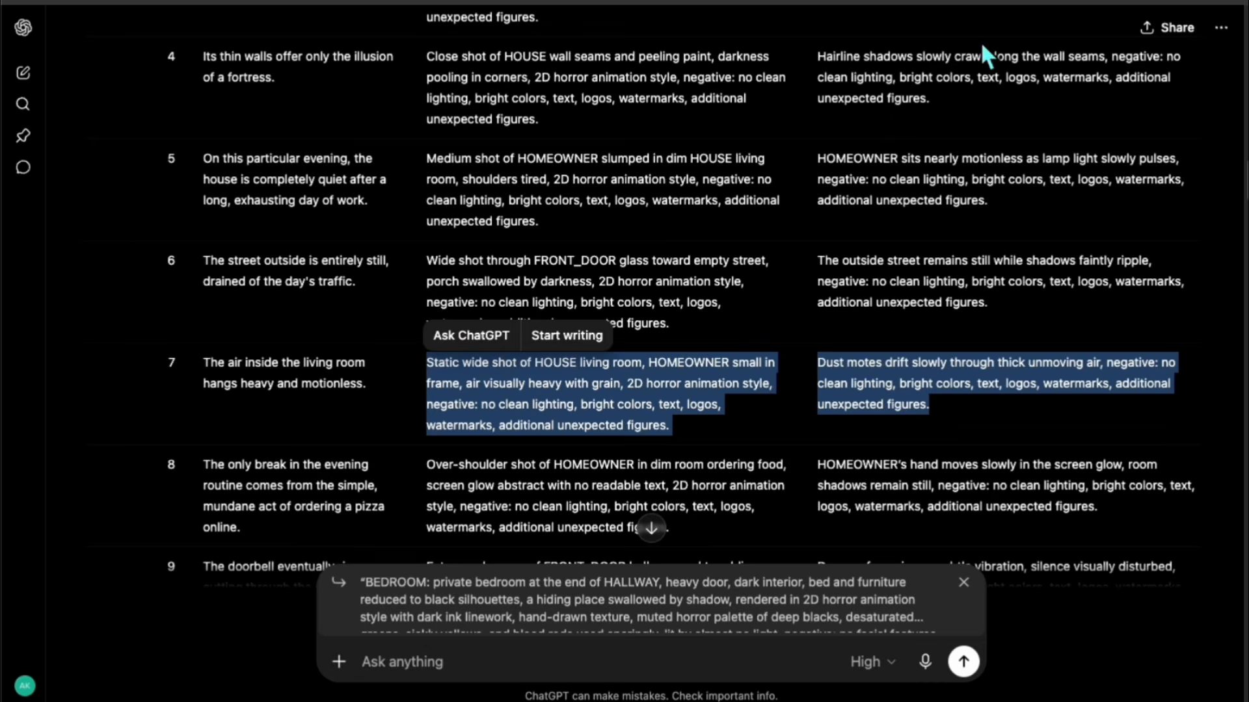
click(459, 634)
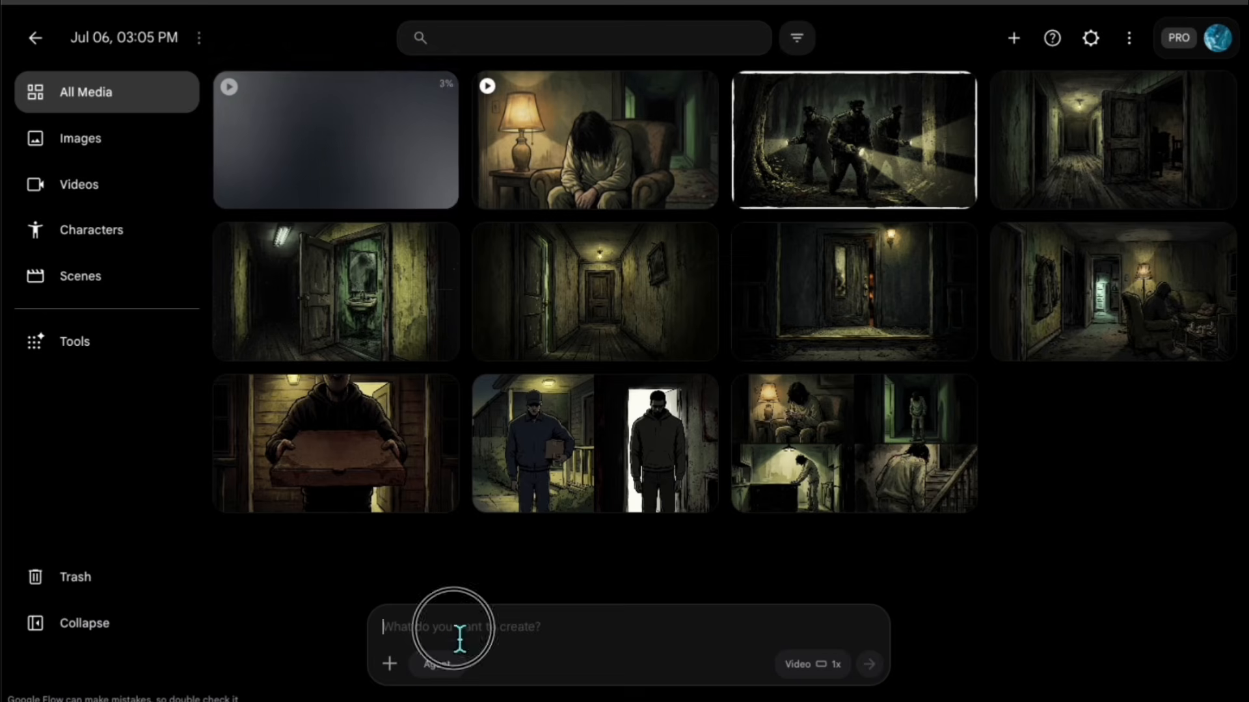
click(389, 664)
click(494, 246)
click(789, 564)
click(390, 664)
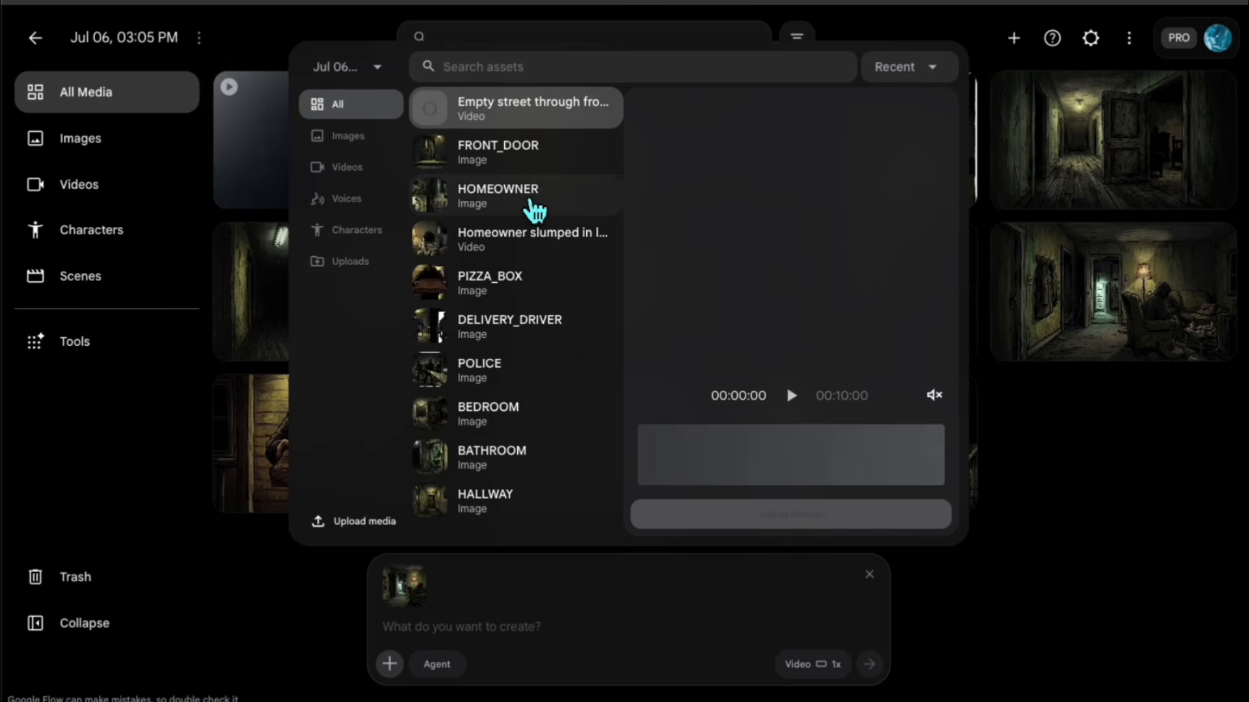
click(532, 200)
click(790, 514)
click(487, 634)
key(ctrl+v)
click(869, 664)
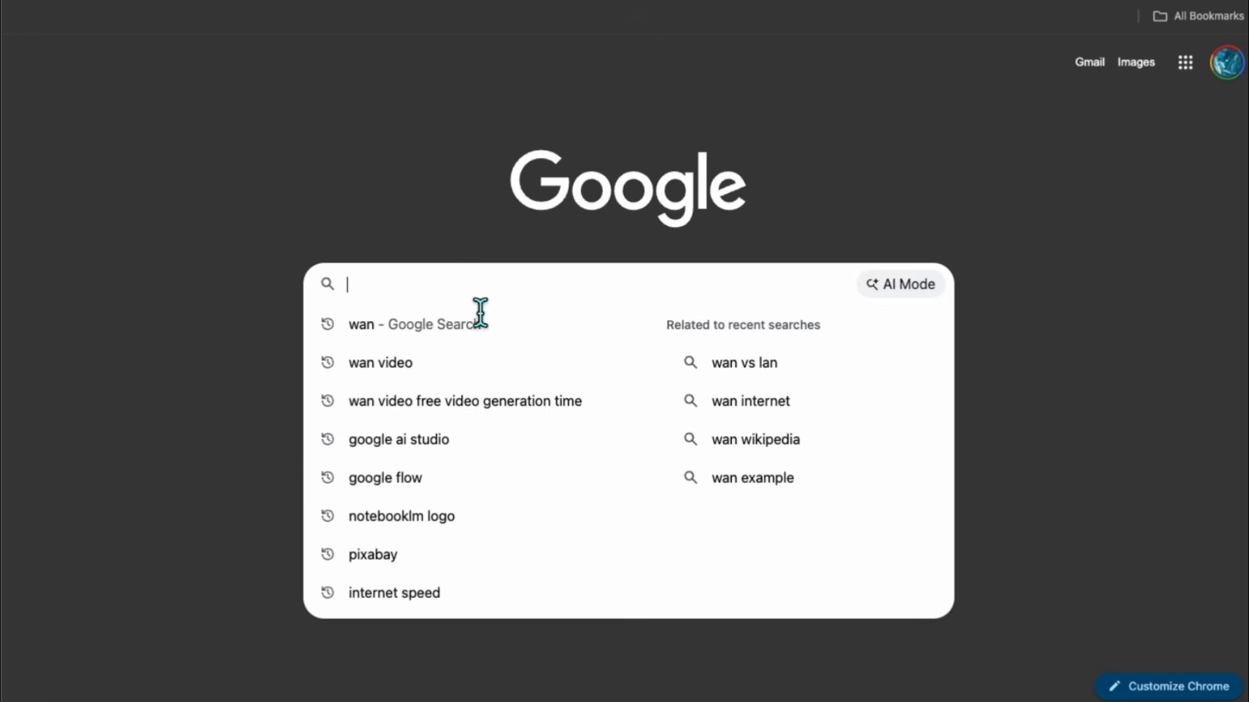
Step: Search Google for "wan video" and open the generation workspace on the Wan AI site
text(wan video)
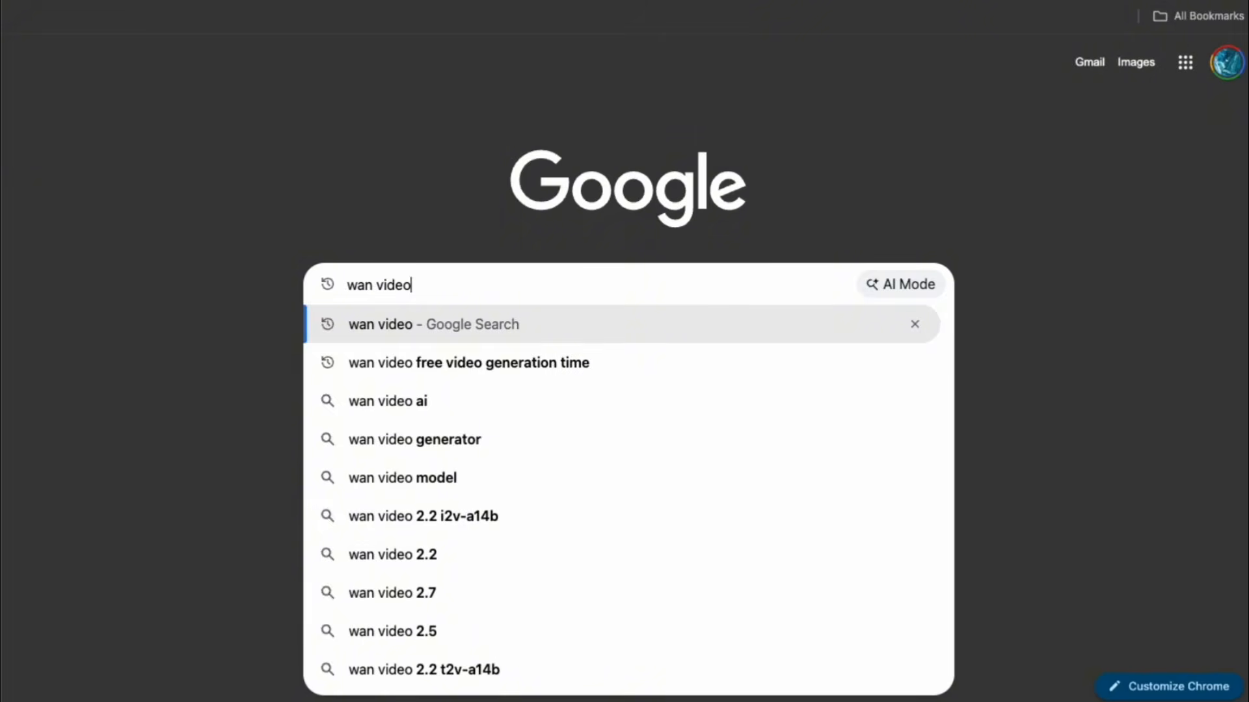
key(Return)
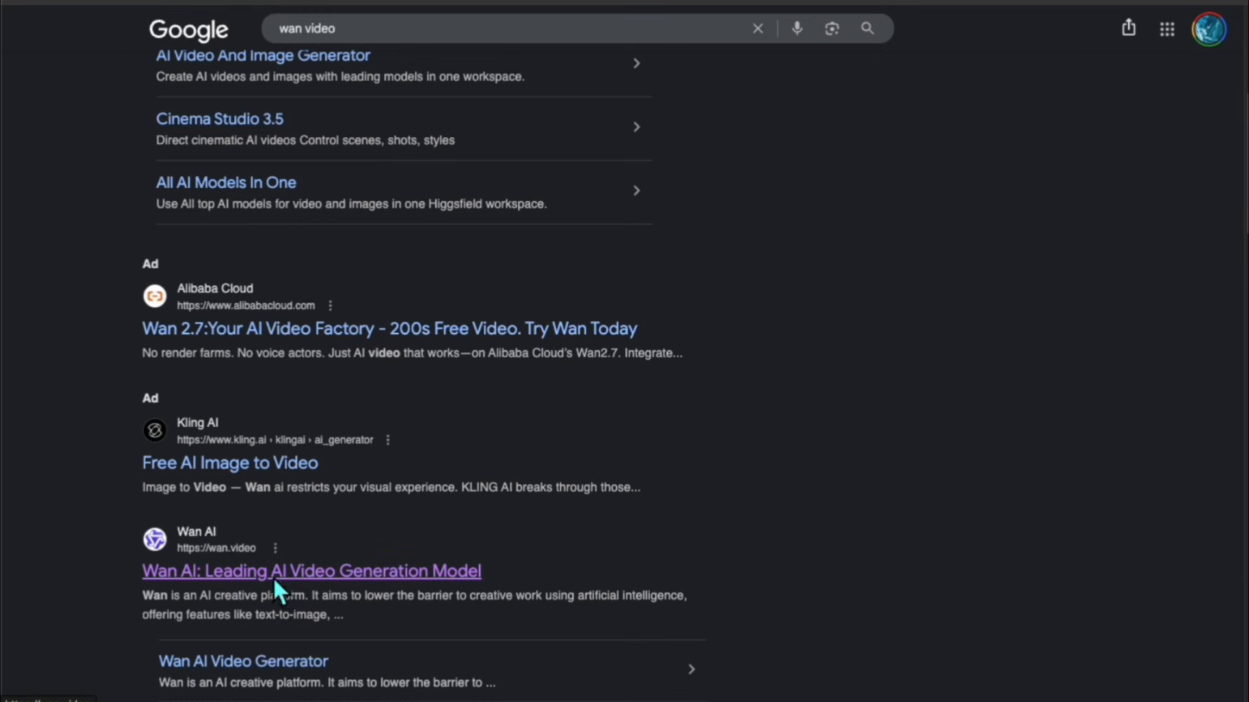
click(274, 574)
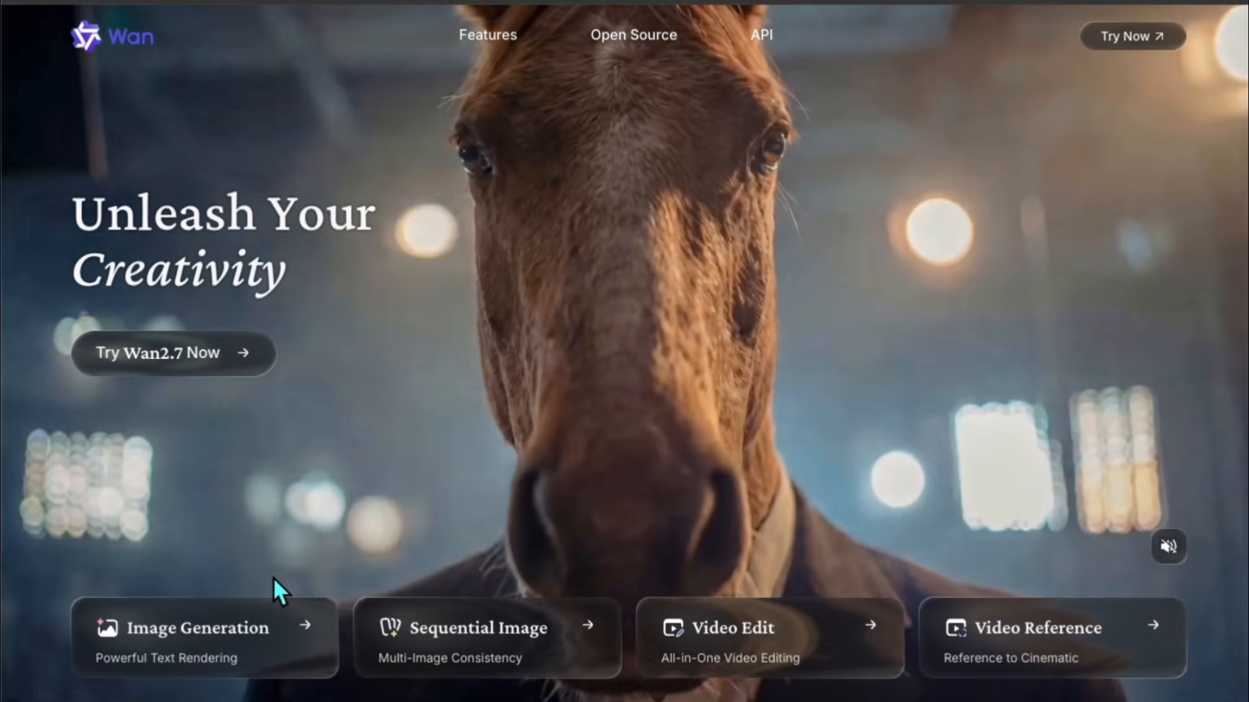
click(267, 628)
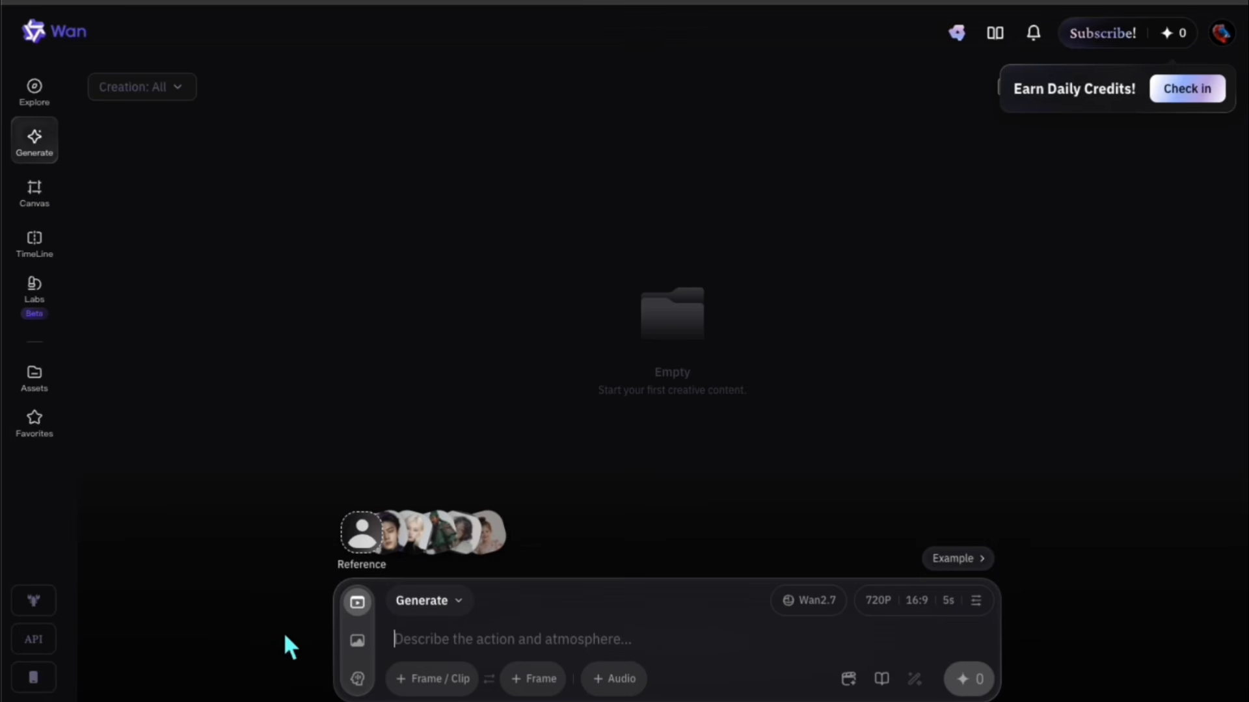
Step: Examine Wan's image generation and video generation modes and their prompt options
mouse_move(386, 667)
click(387, 646)
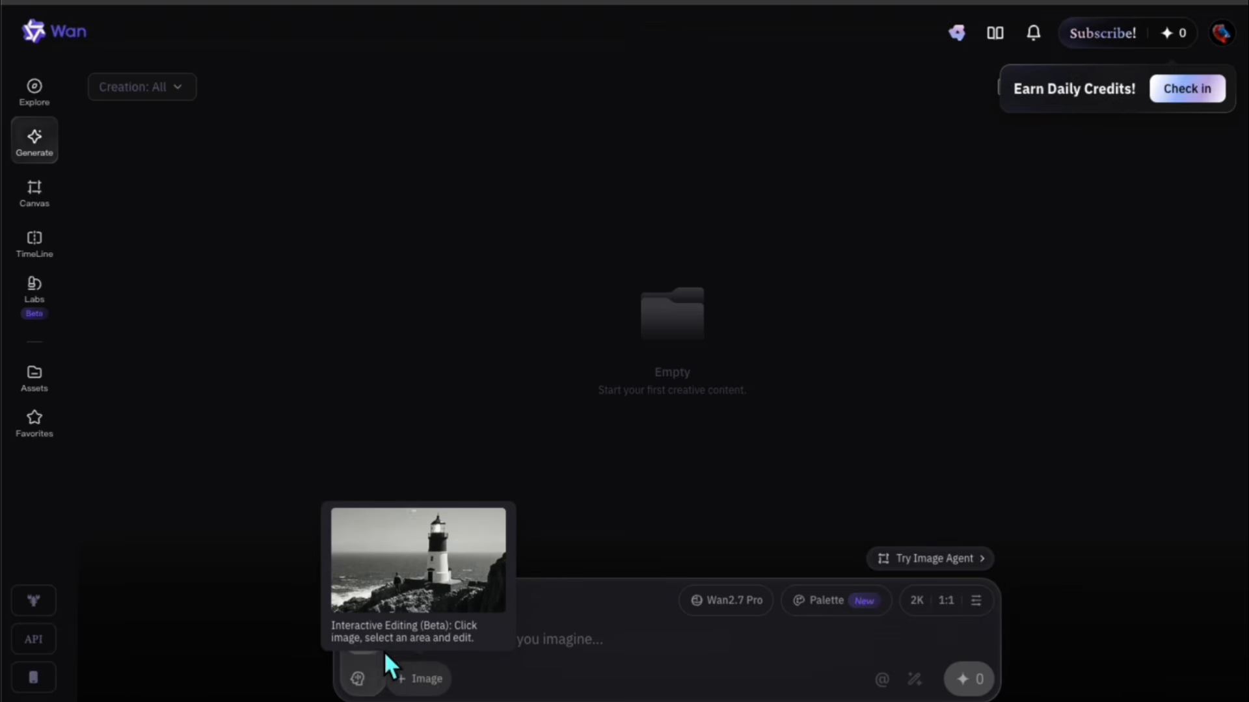
click(645, 656)
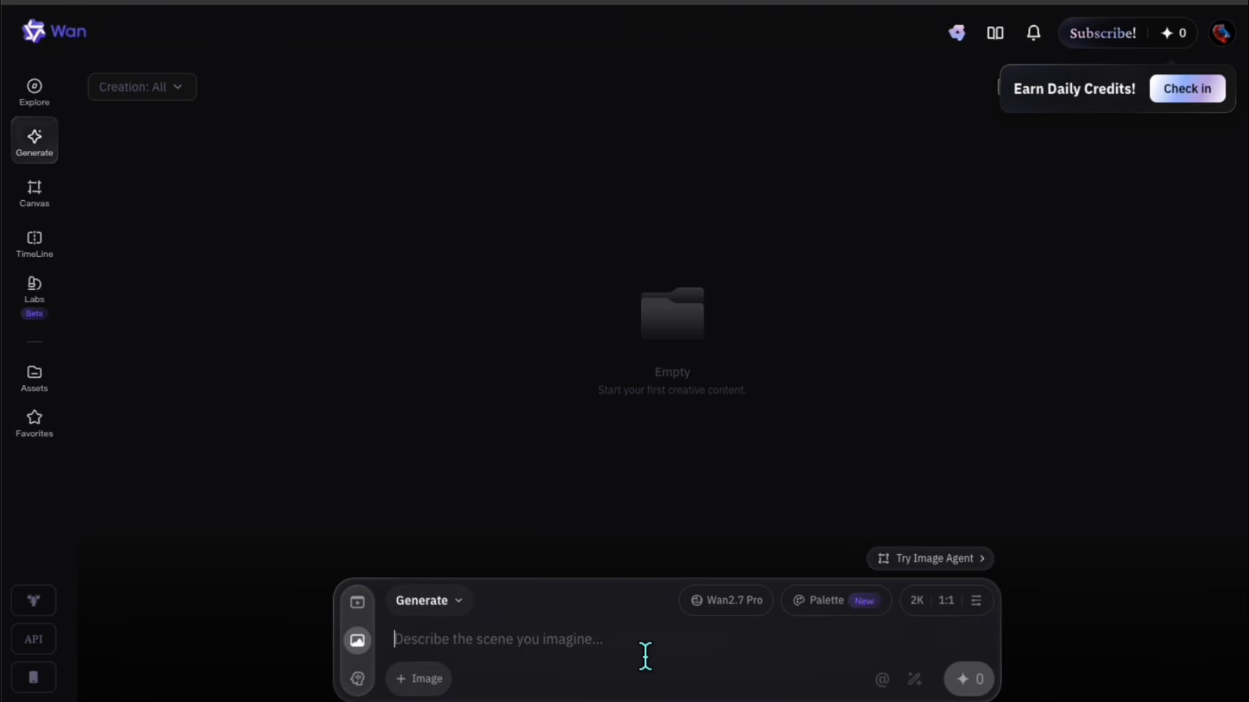
click(377, 606)
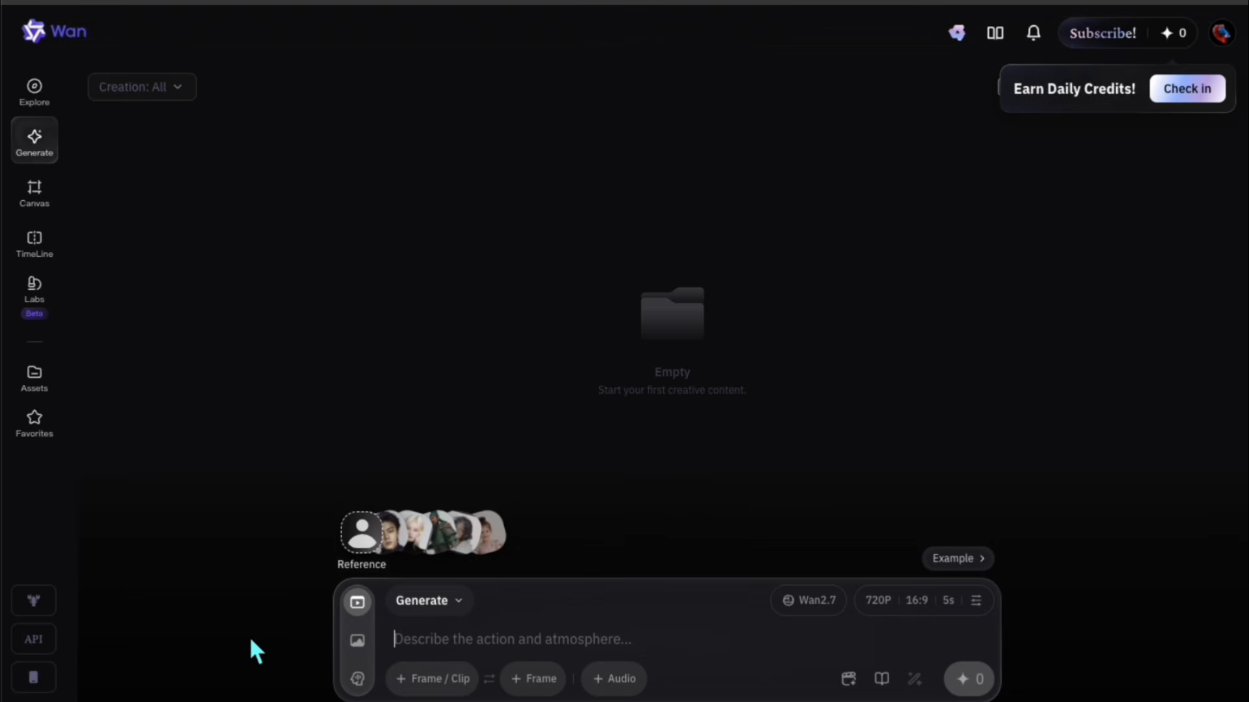
text(Test prompt)
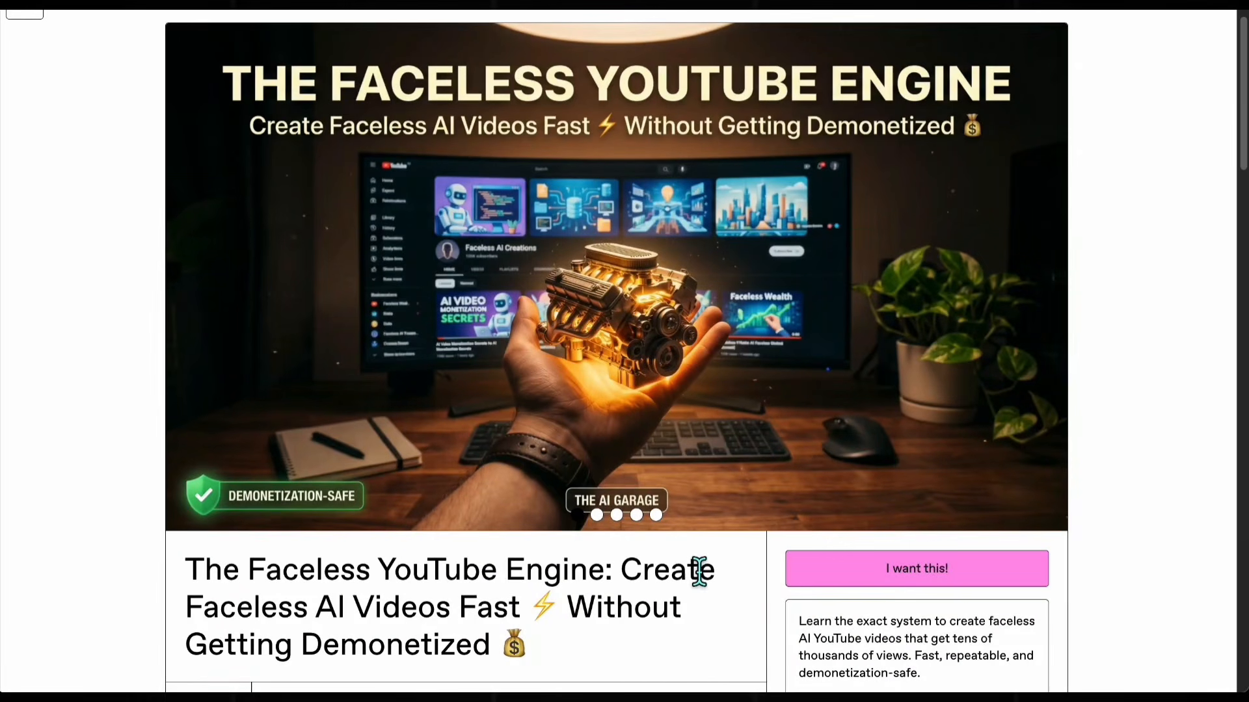
Step: Look through the preview slides of The Faceless YouTube Engine guide
click(597, 515)
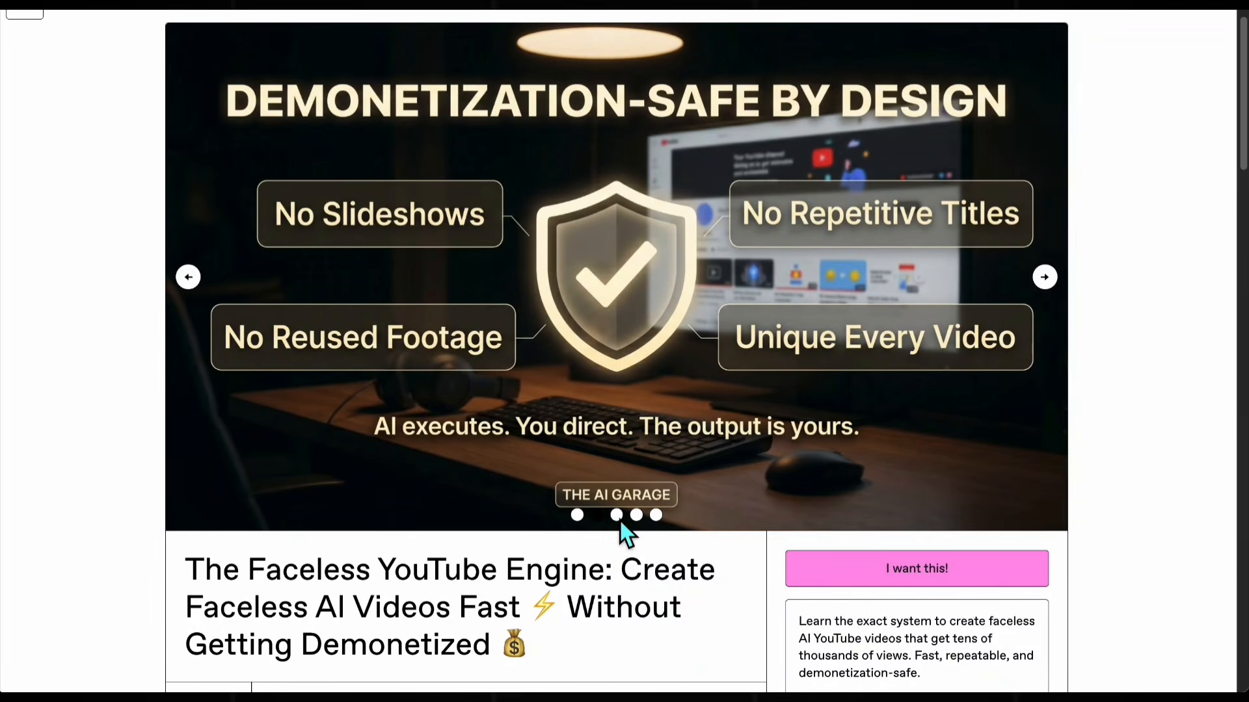
click(616, 517)
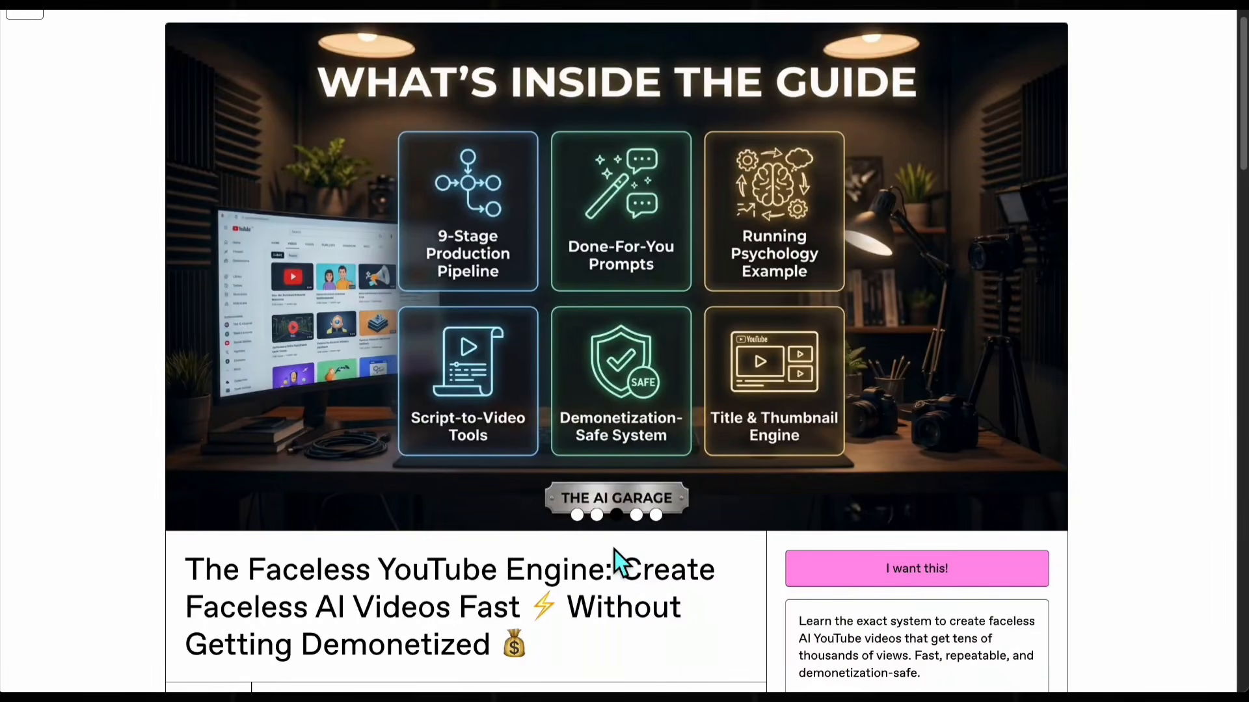
click(637, 515)
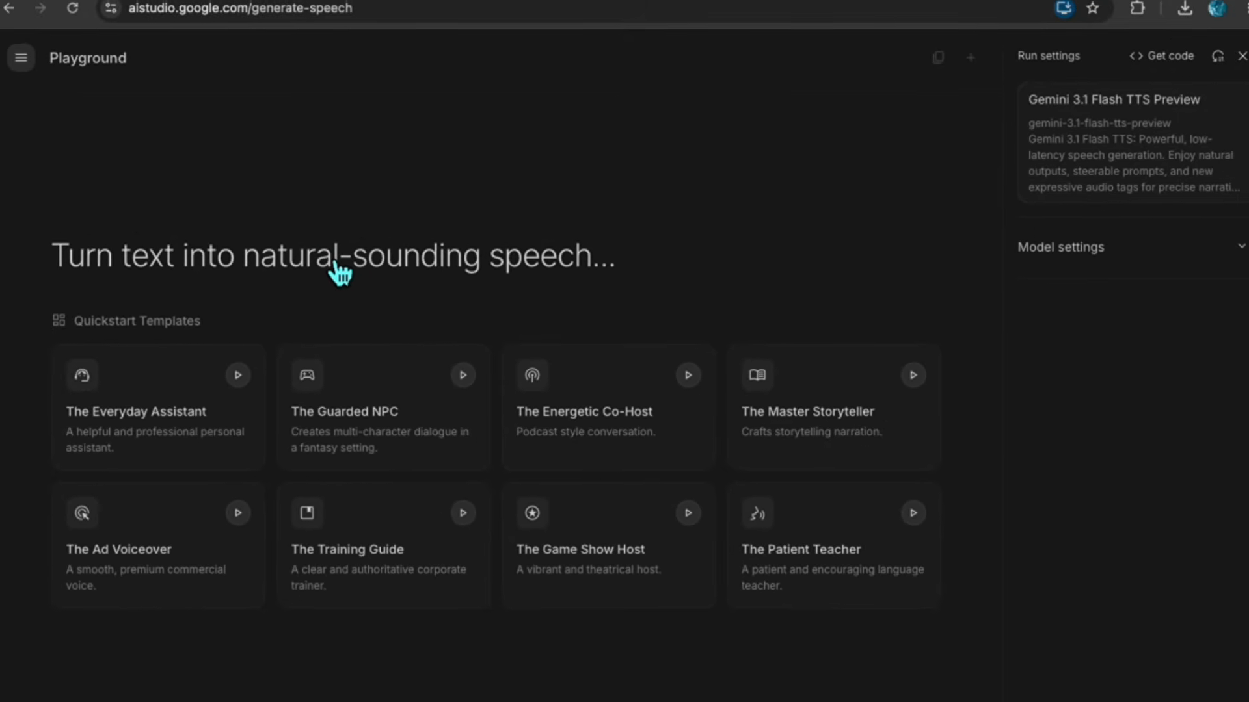
Step: In Google AI Studio's speech generation, preview the voices and set Speaker 1 to Enceladus
click(345, 273)
click(1066, 416)
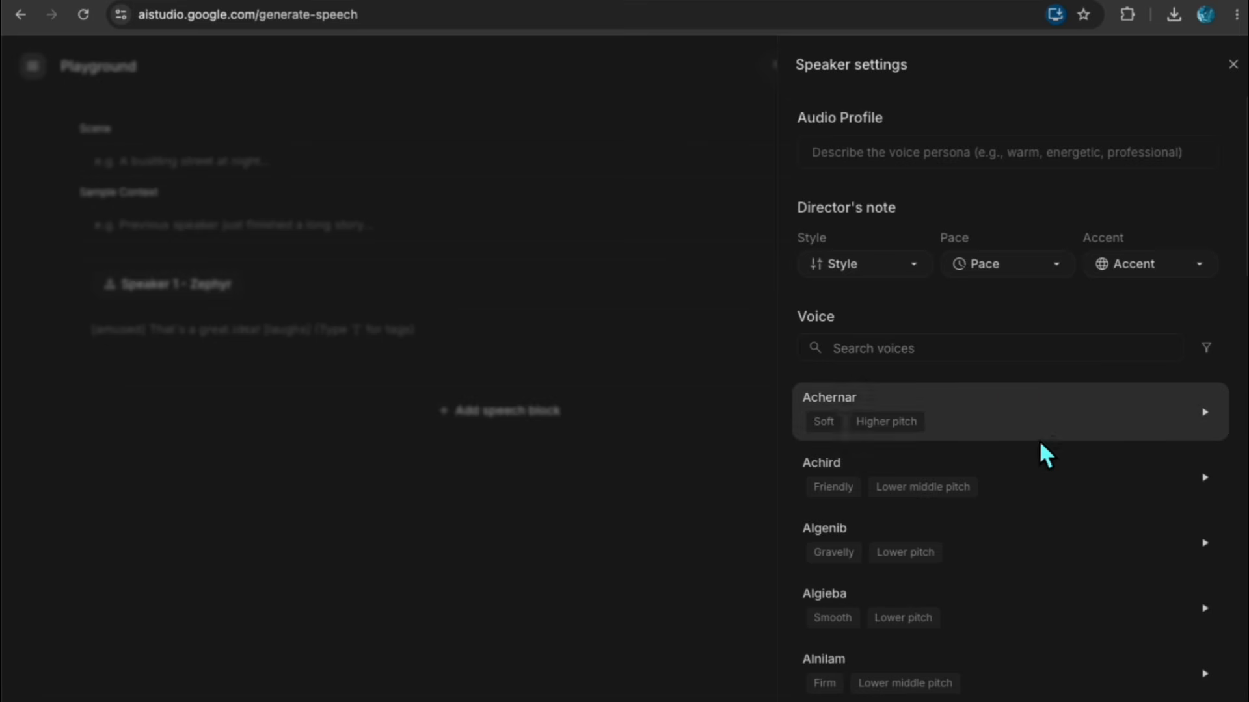
scroll(1027, 455, down, 3)
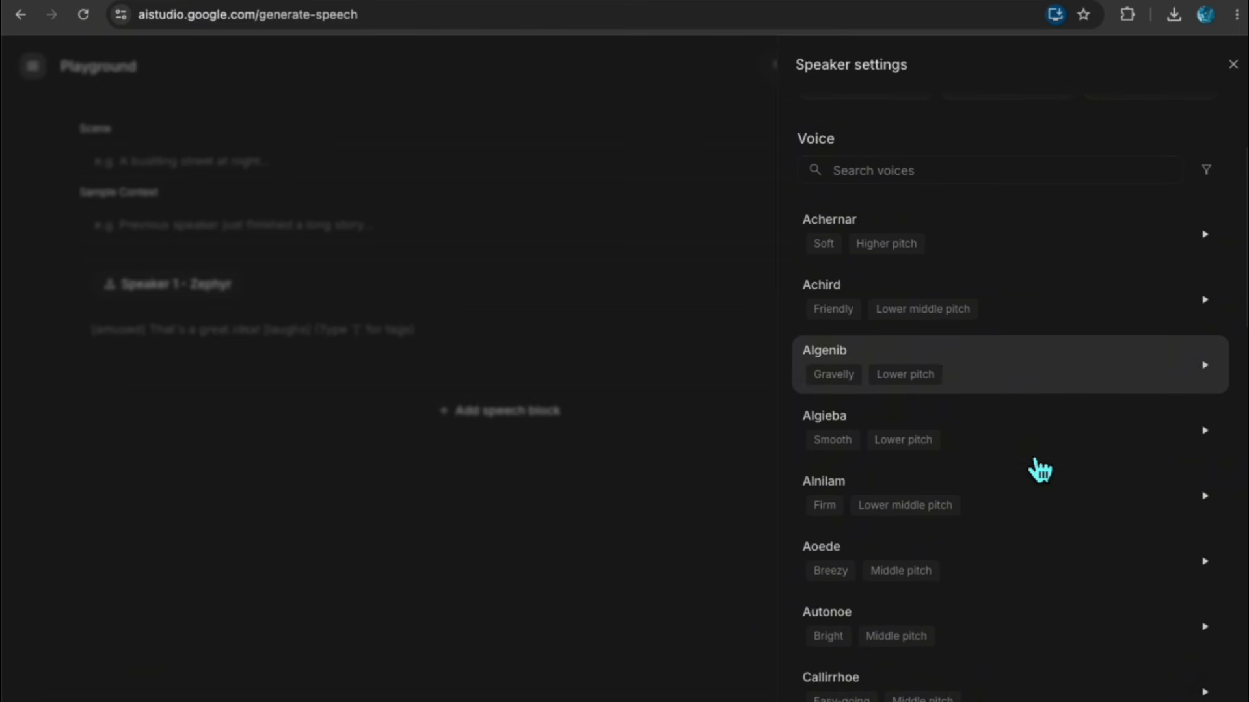
scroll(1039, 467, down, 2)
click(1206, 500)
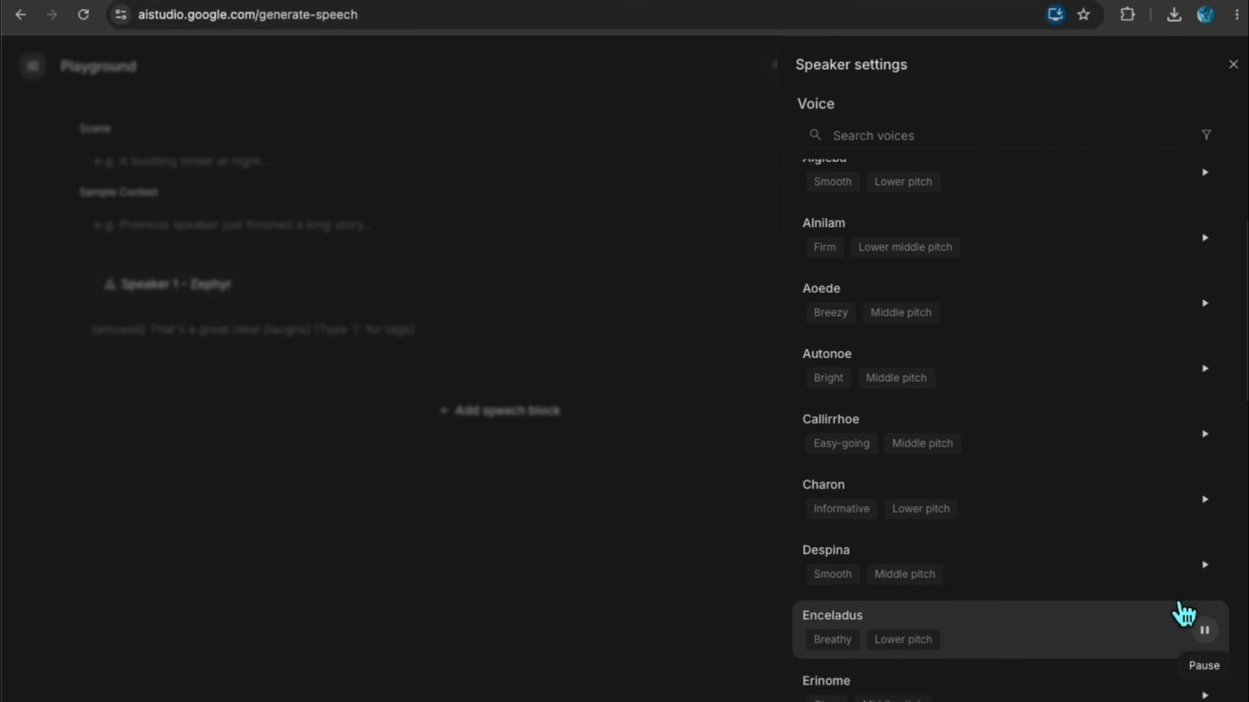
scroll(1054, 418, down, 4)
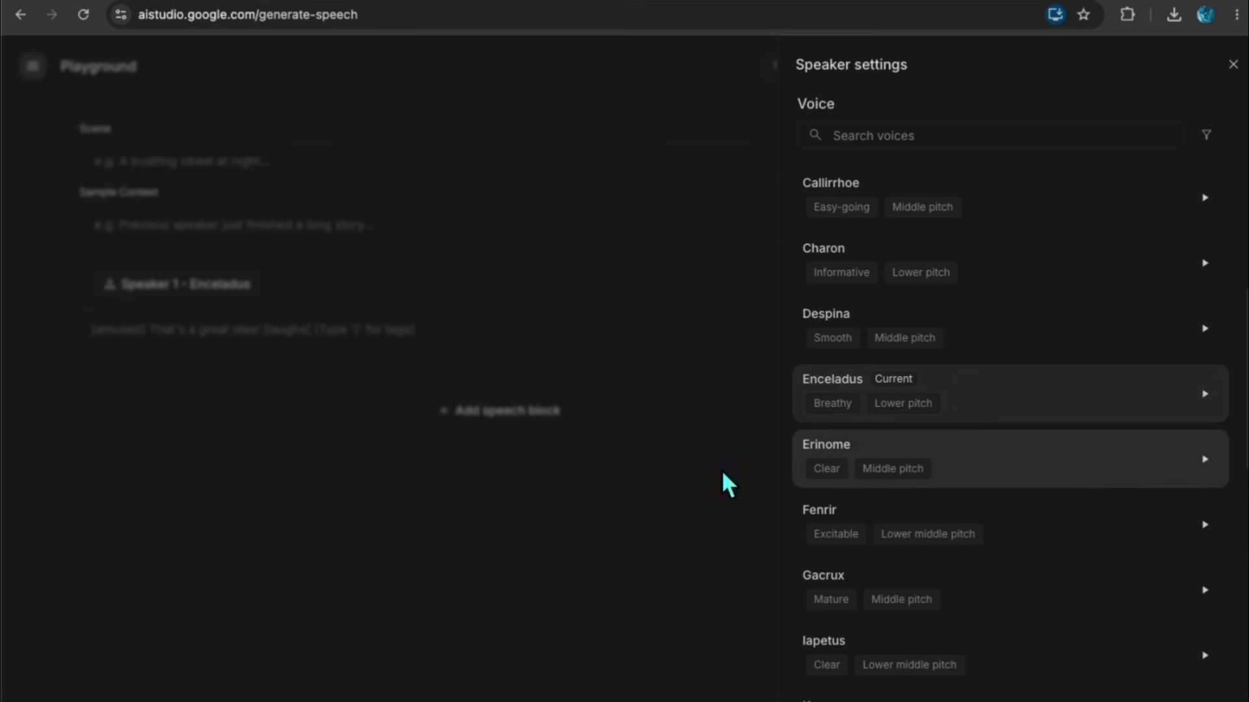
click(704, 480)
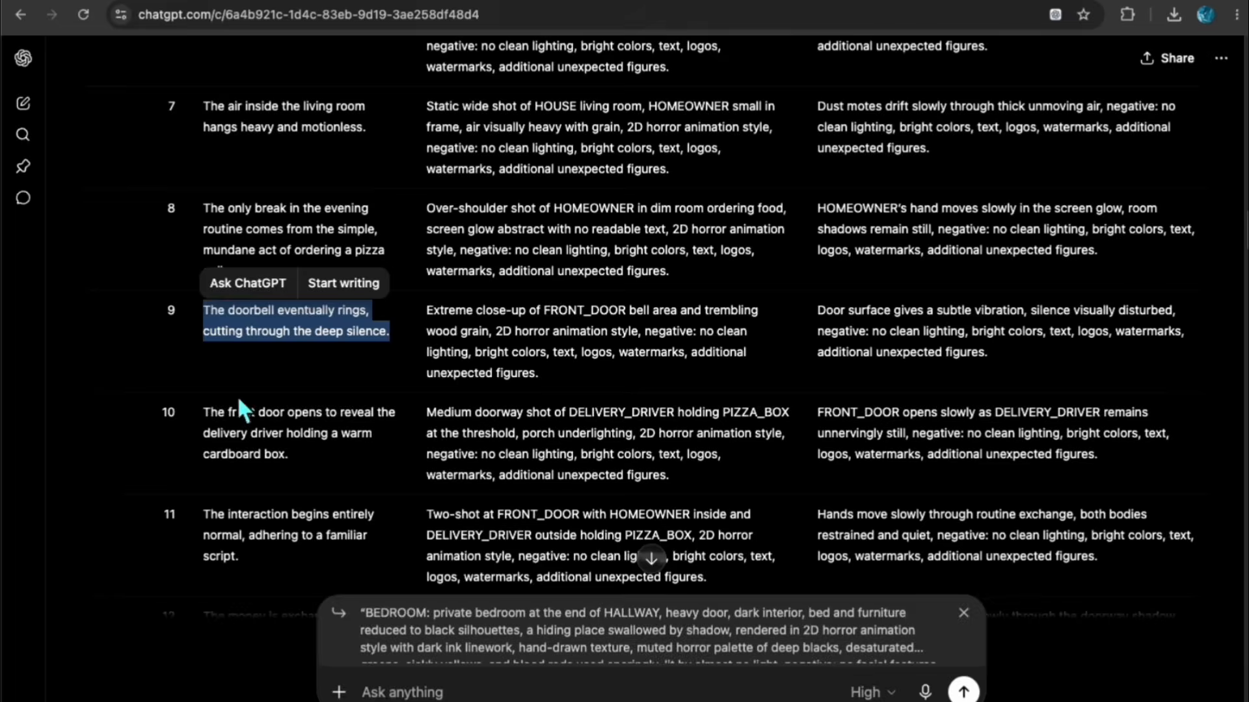
Step: Generate the voiceover from the ChatGPT table's narration lines with the Enceladus voice and download the audio
click(963, 680)
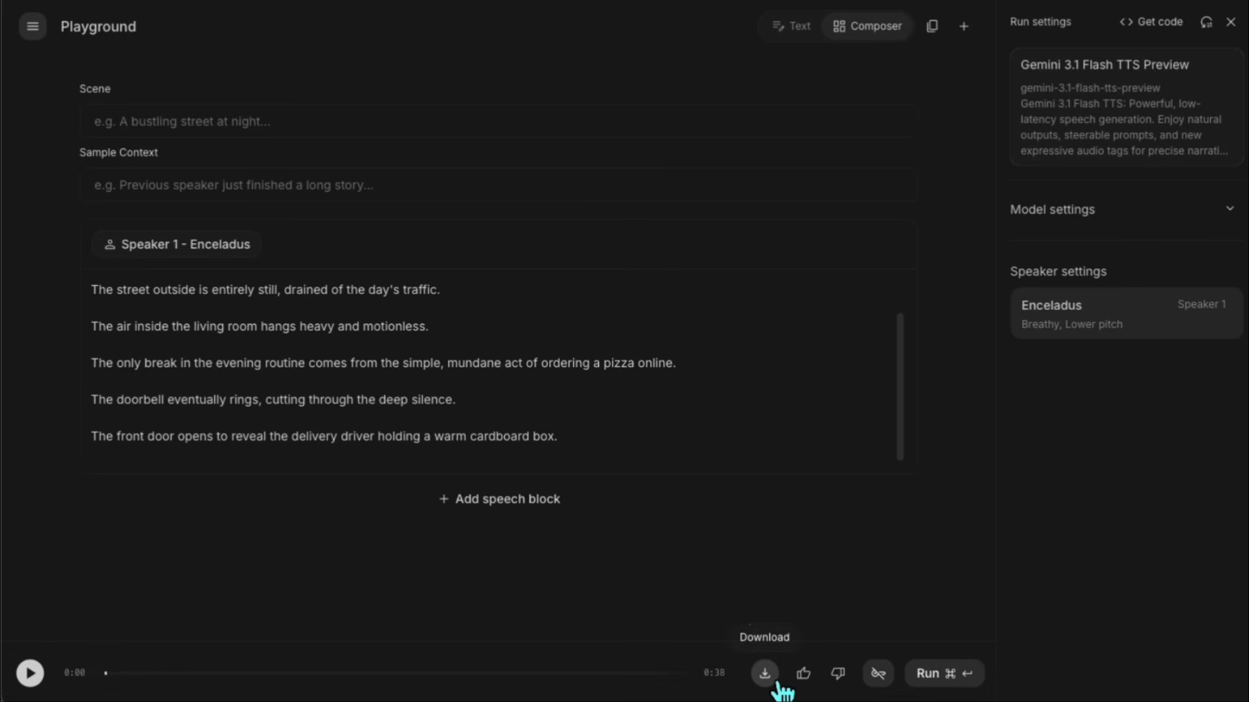
click(777, 683)
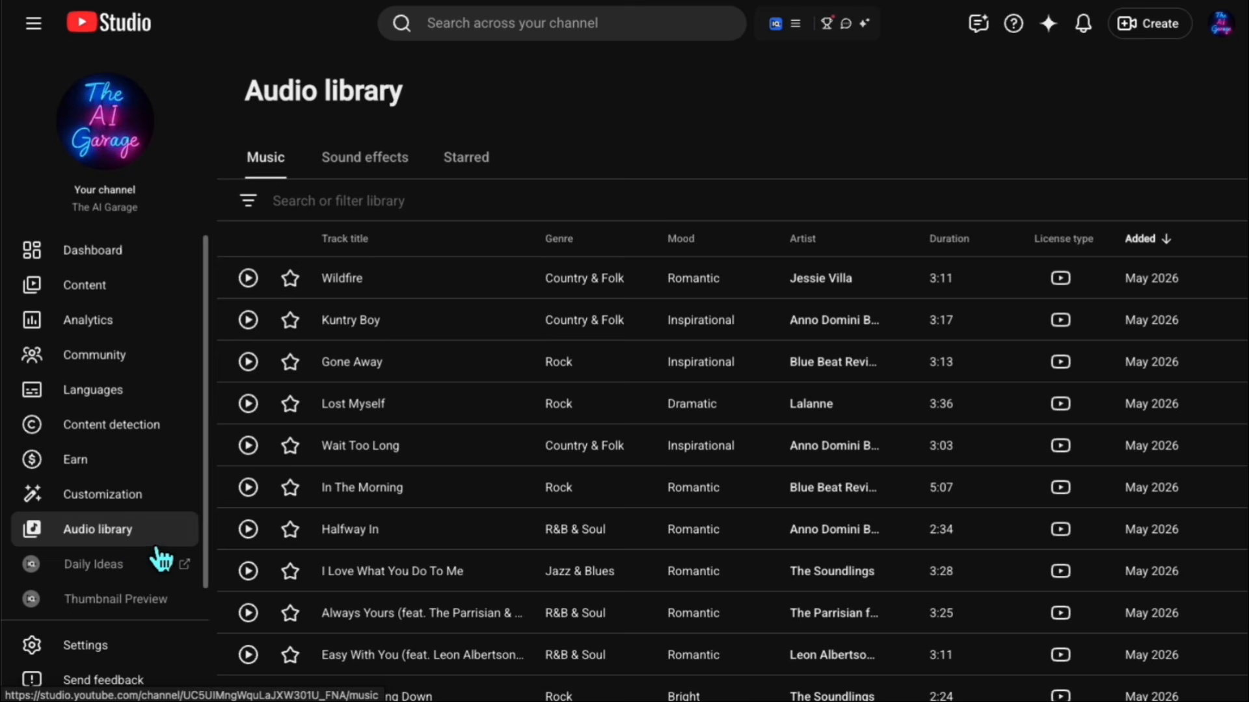
Step: Filter the YouTube Studio Audio library music by genre Cinematic and mood Dark
click(359, 213)
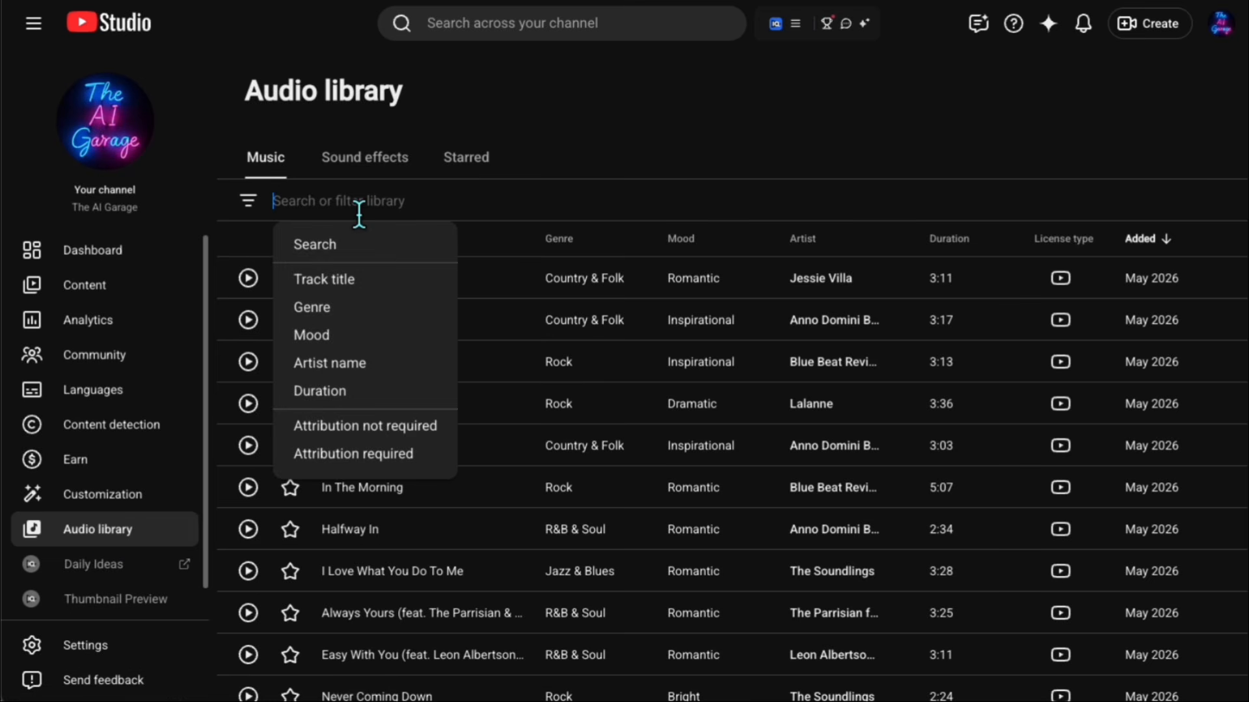
click(341, 307)
click(394, 641)
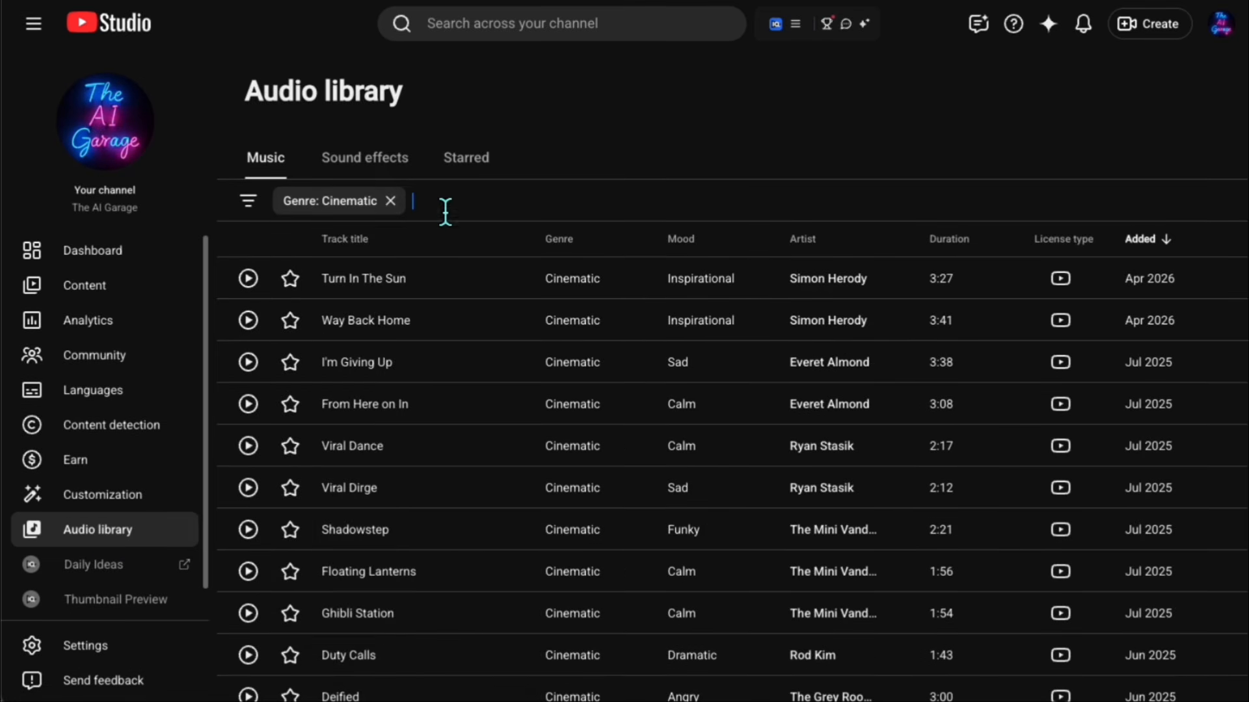
click(442, 209)
click(468, 335)
click(455, 337)
click(525, 555)
Step: Preview the dark cinematic tracks Dune dancer, Sands of serenity and Candy Apple Town
click(248, 278)
click(252, 321)
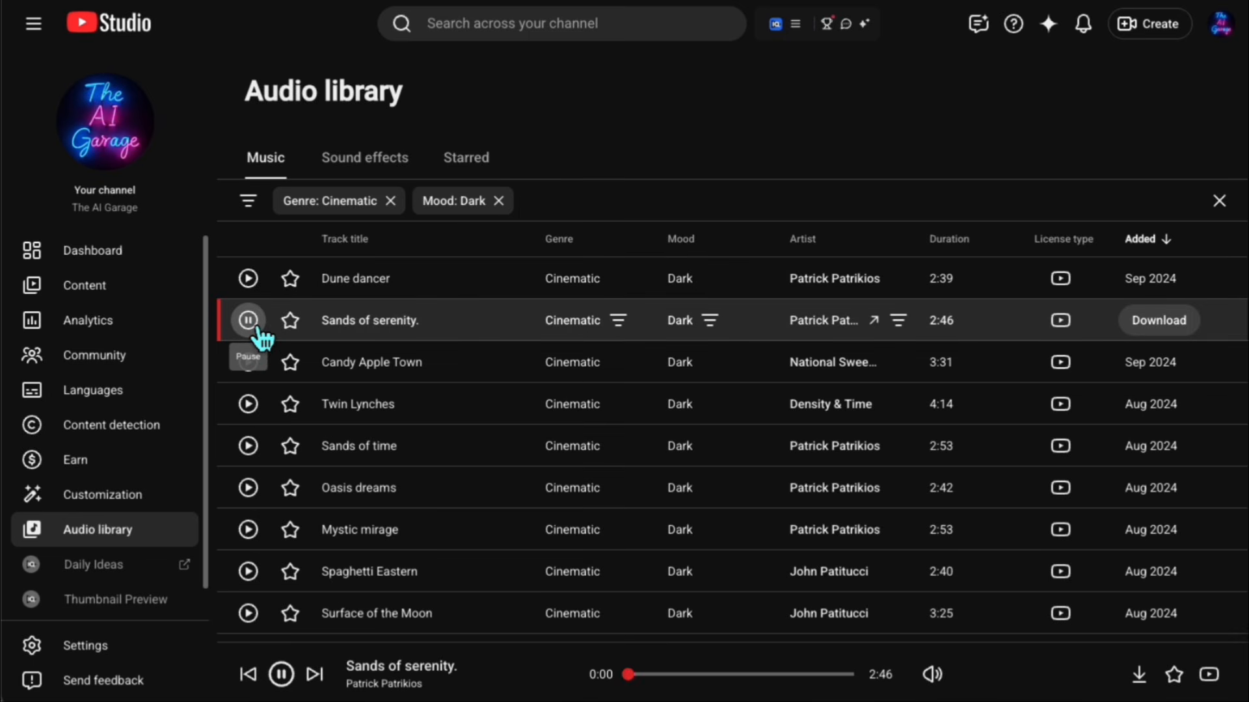
click(254, 365)
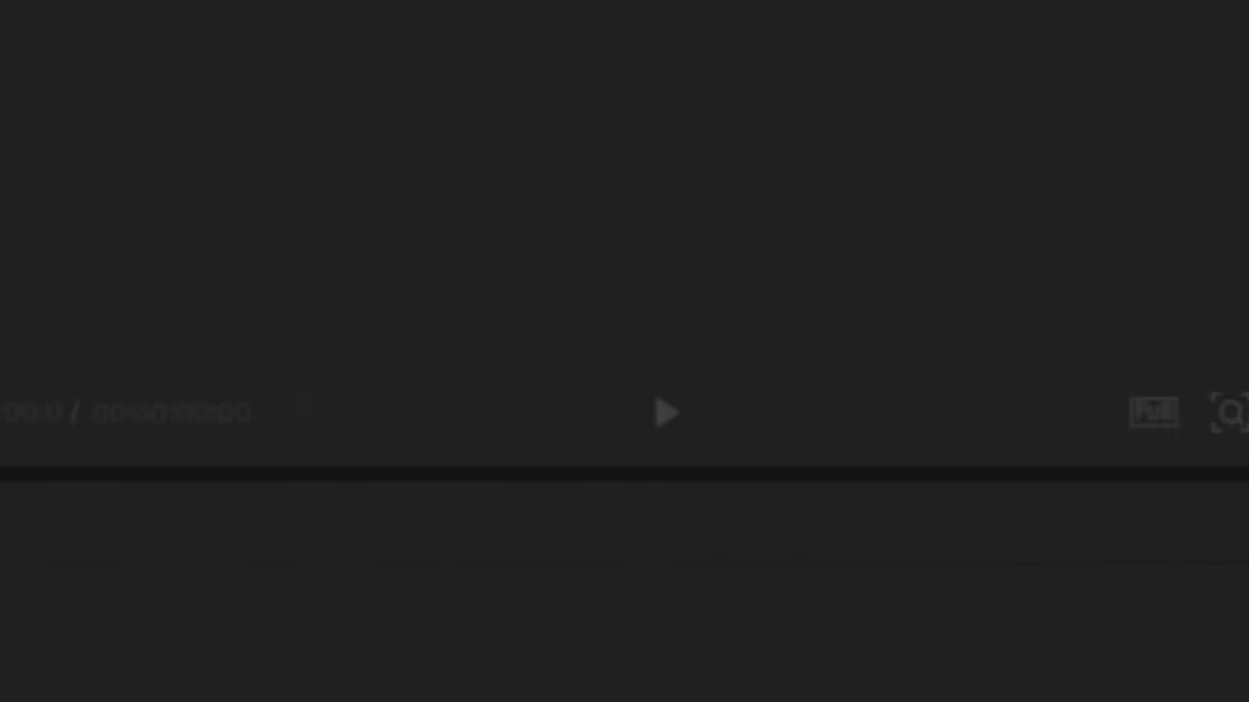
Step: Switch to CapCut and place Voiceover.wav and the clips Scene 5.mp4 to Scene 10.mp4 in order on the timeline
key(super+Tab)
key(super+Tab)
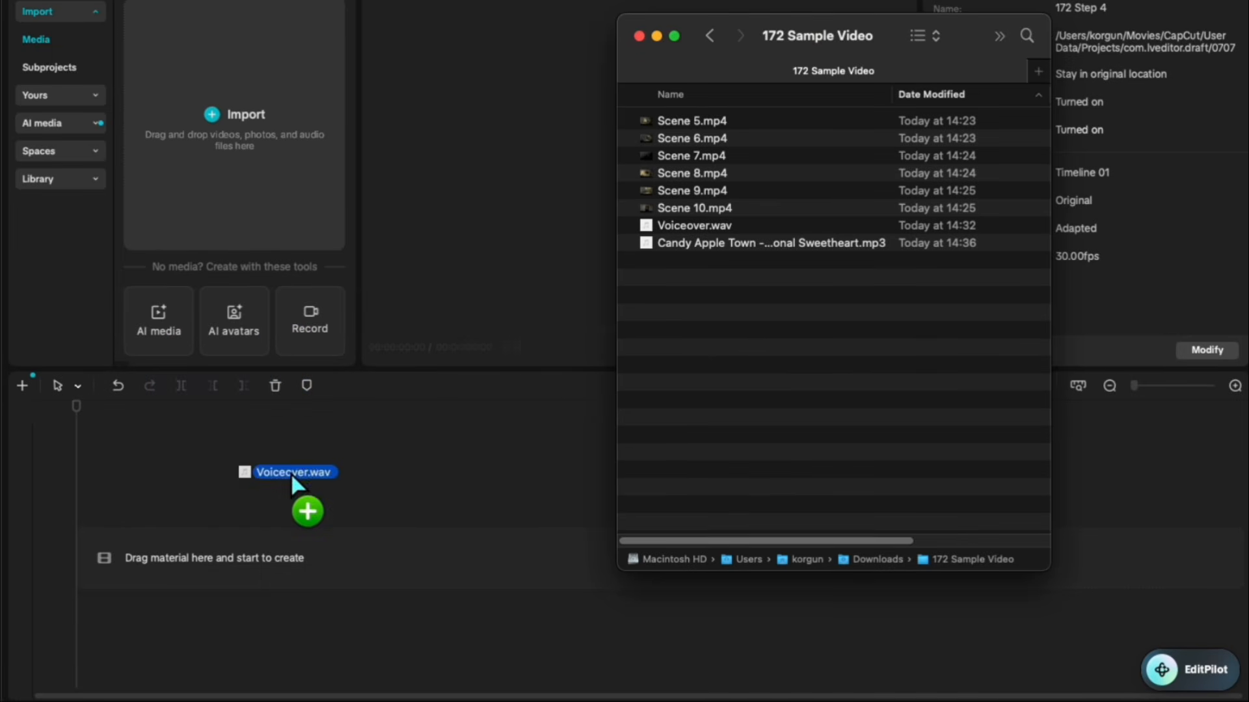
drag(292, 479, 293, 488)
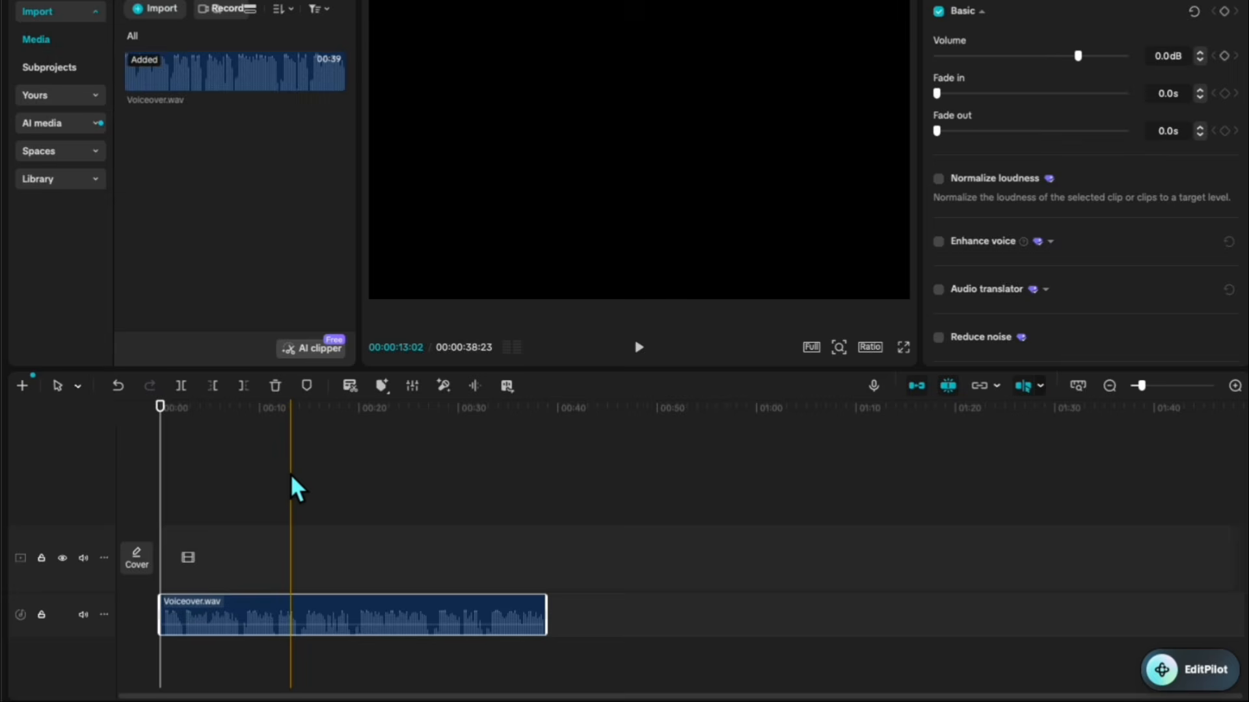
key(super+Tab)
click(692, 121)
shift+click(695, 207)
drag(691, 138, 313, 575)
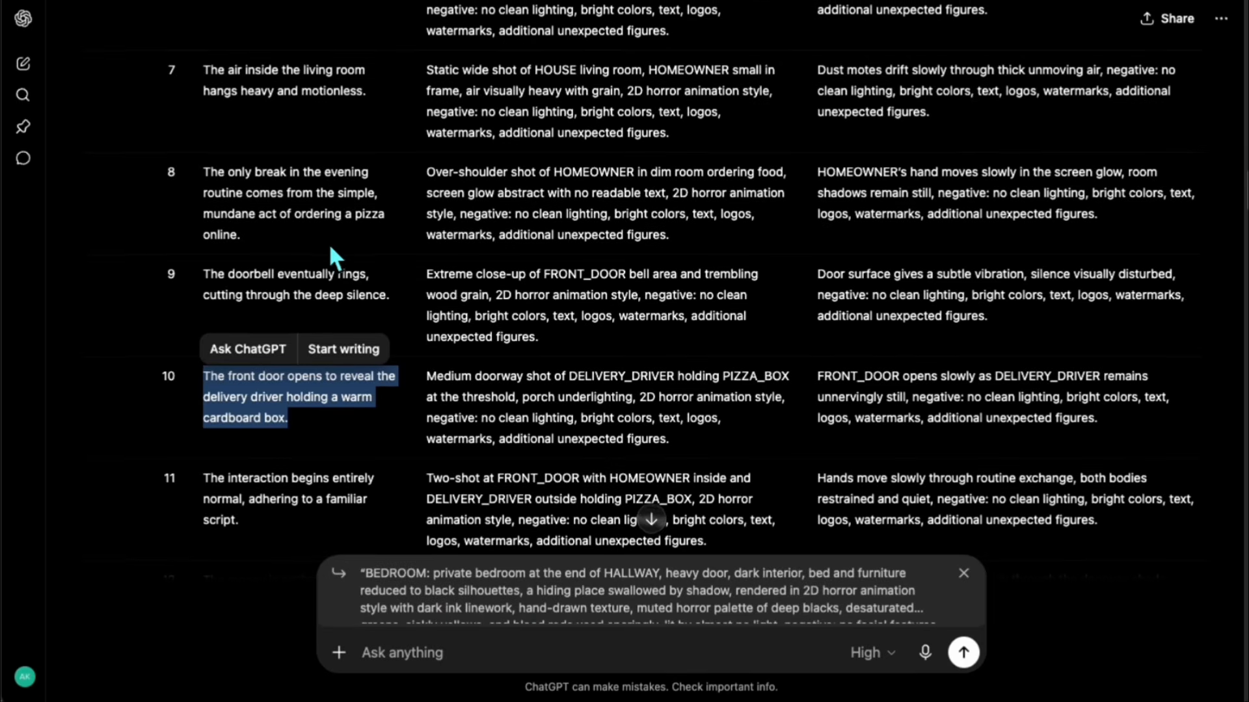
Step: Using the ChatGPT table's narration lines as reference, trim the end of the Scene 6 clip to match its voiceover line
scroll(330, 247, up, 3)
scroll(330, 247, up, 4)
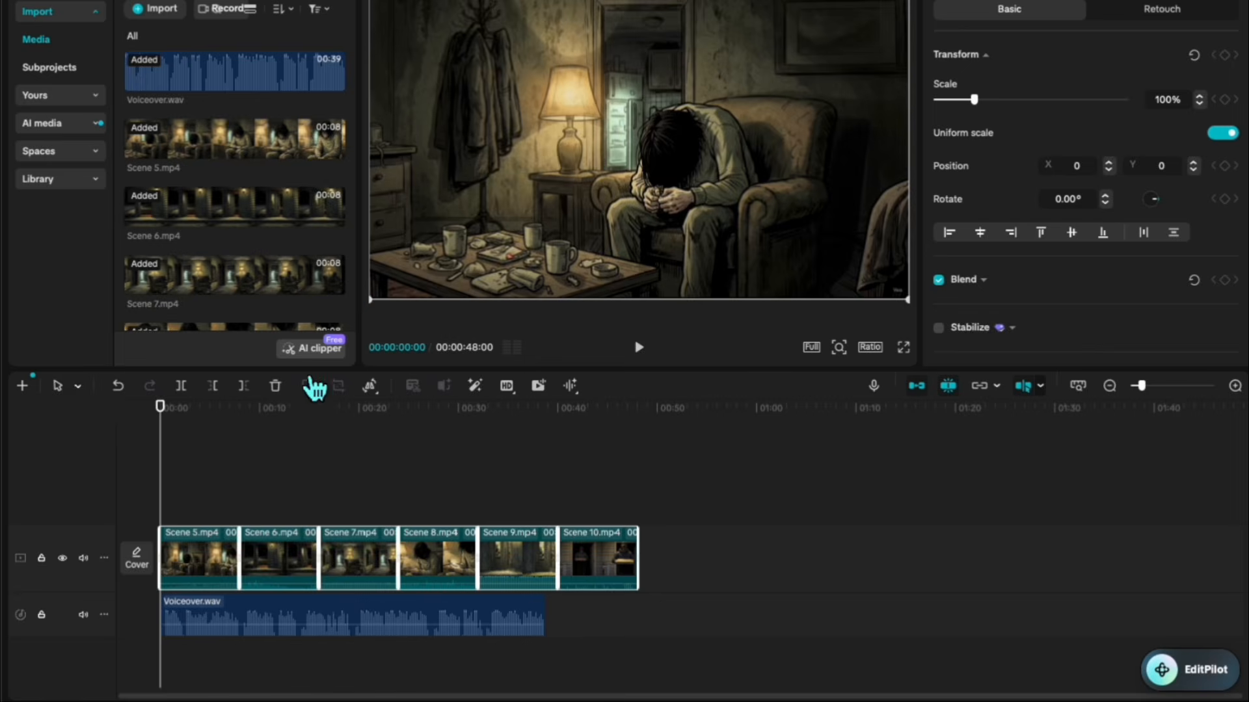
click(221, 496)
key(space)
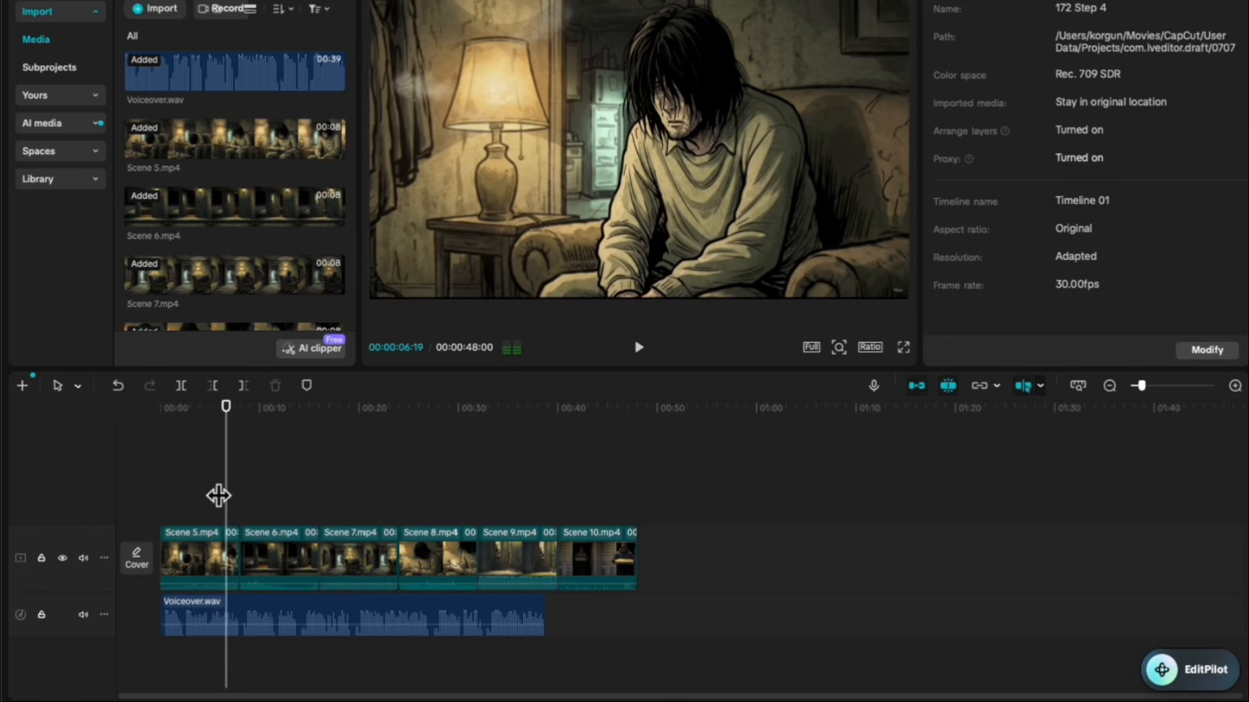
click(234, 552)
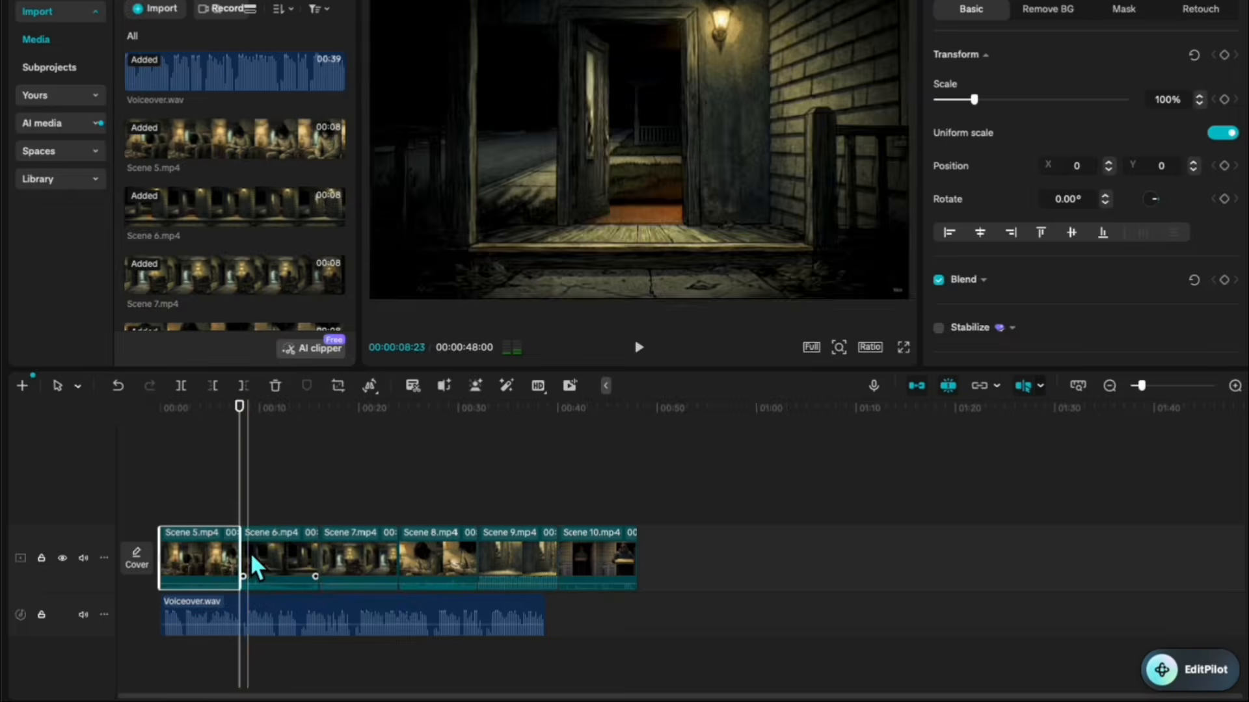
click(291, 560)
key(w)
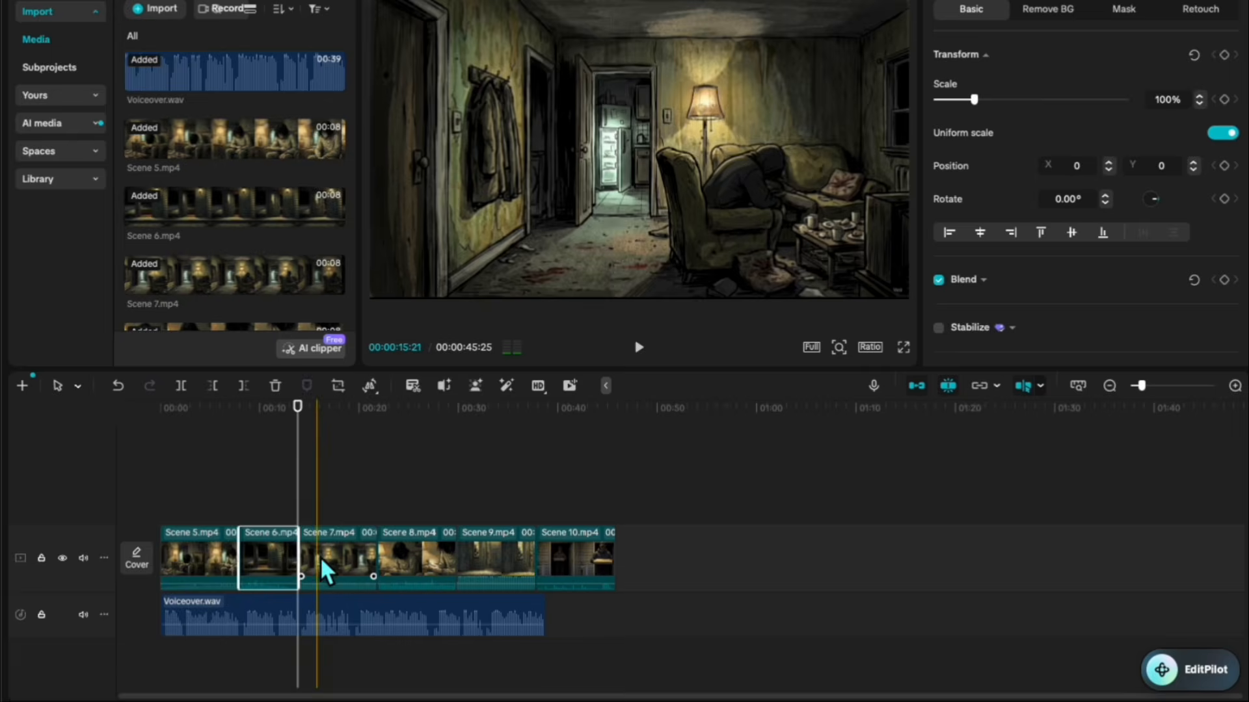
Step: Shorten the Scene 7 clip to its voiceover line by speeding it up to 1.54x
click(319, 566)
click(349, 541)
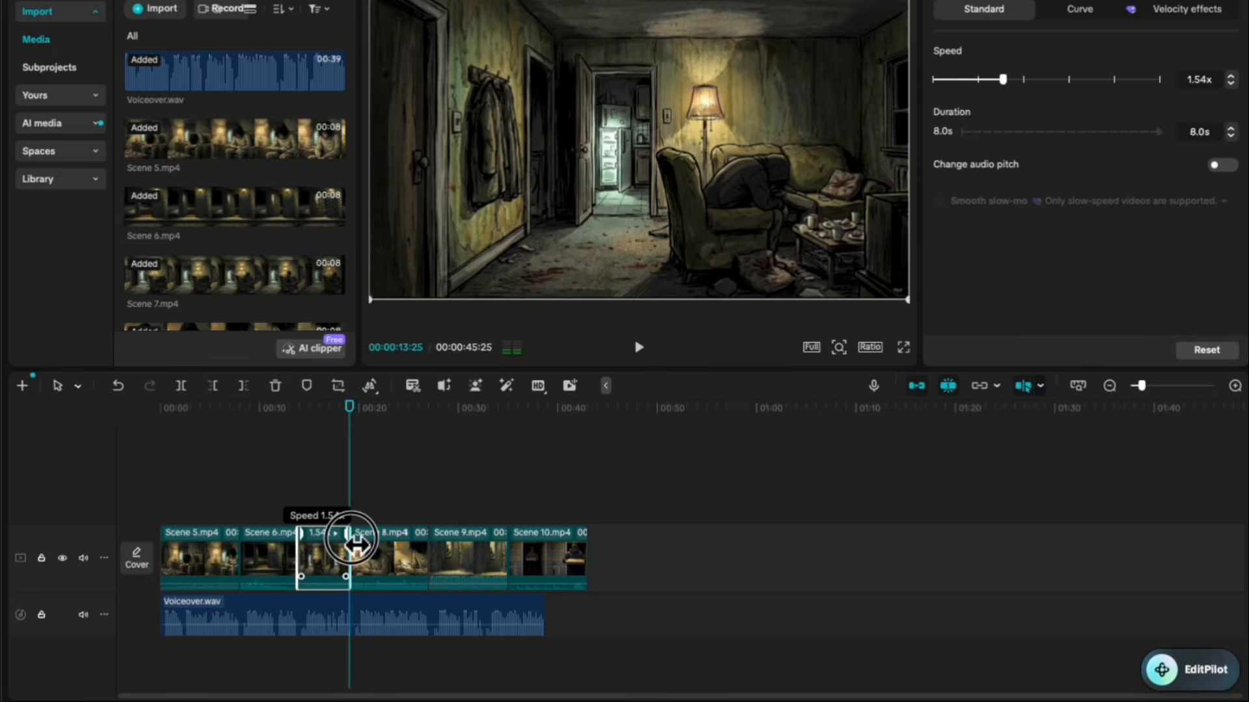
key(w)
Step: Trim the end of the Scene 9 clip so it lasts 5.7 seconds
click(390, 572)
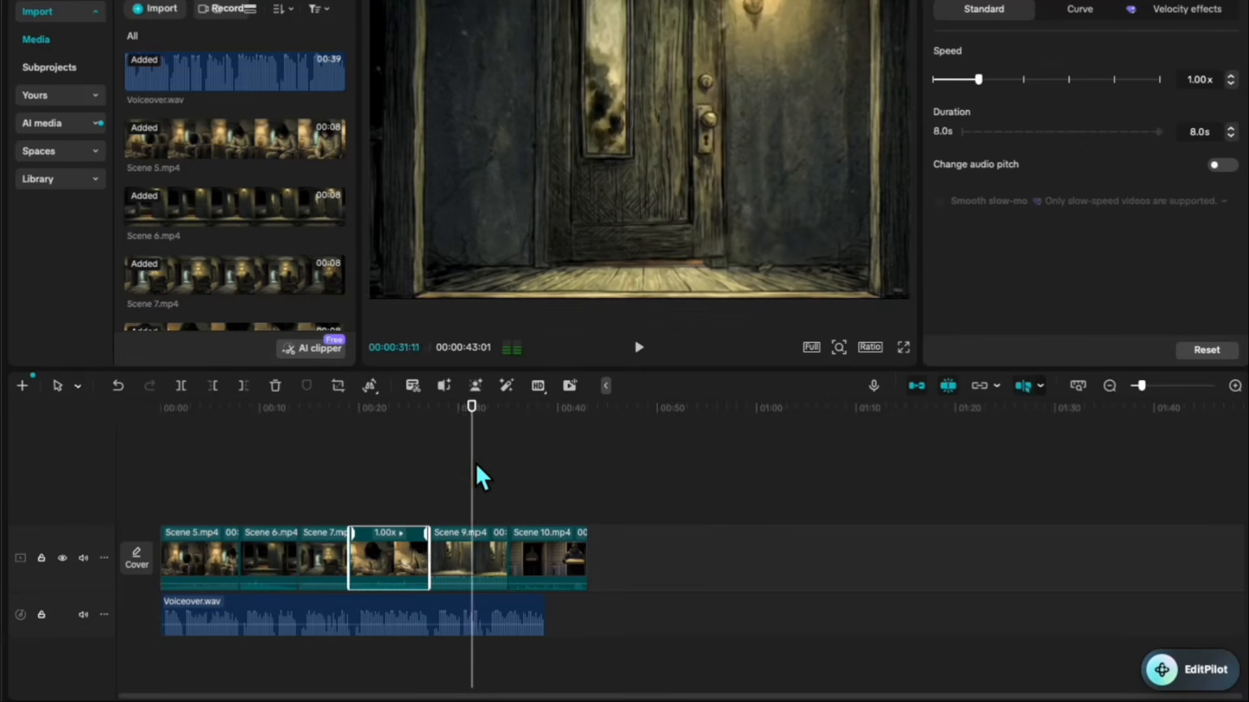
click(485, 559)
drag(506, 552, 487, 563)
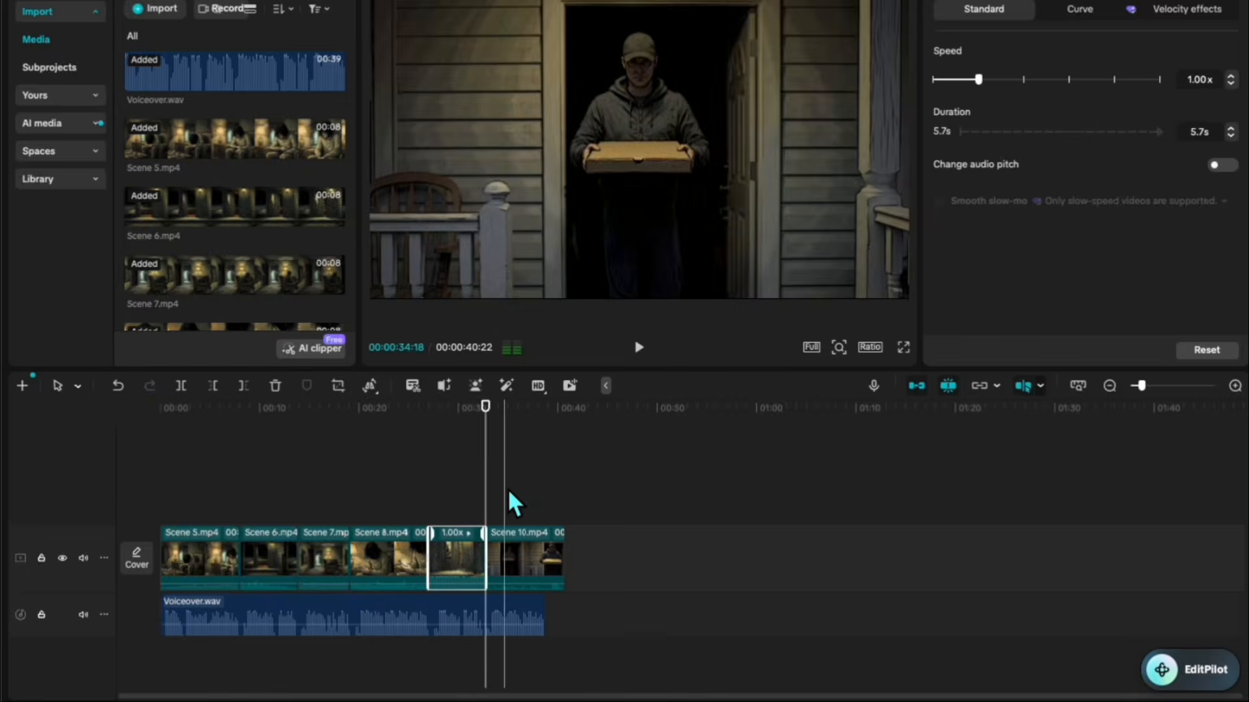
Step: Lower the built-in audio volume of the Scene 9 clip beneath the voiceover
click(462, 589)
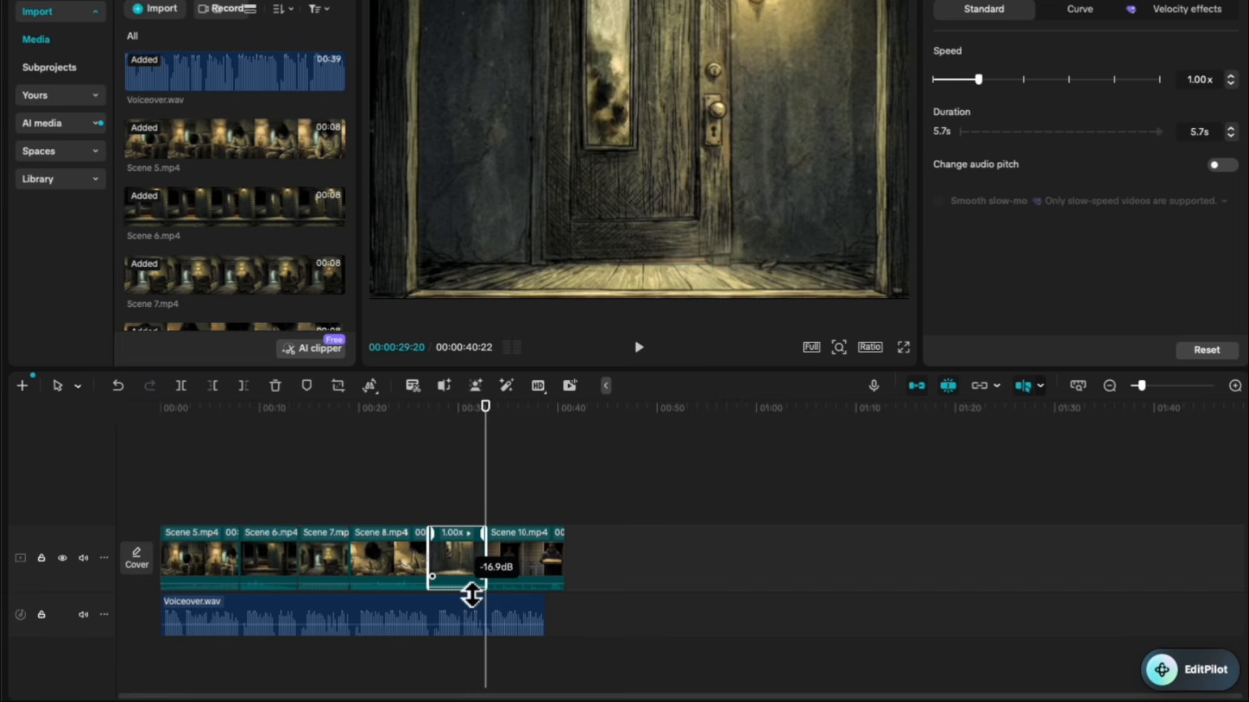
drag(472, 596, 525, 591)
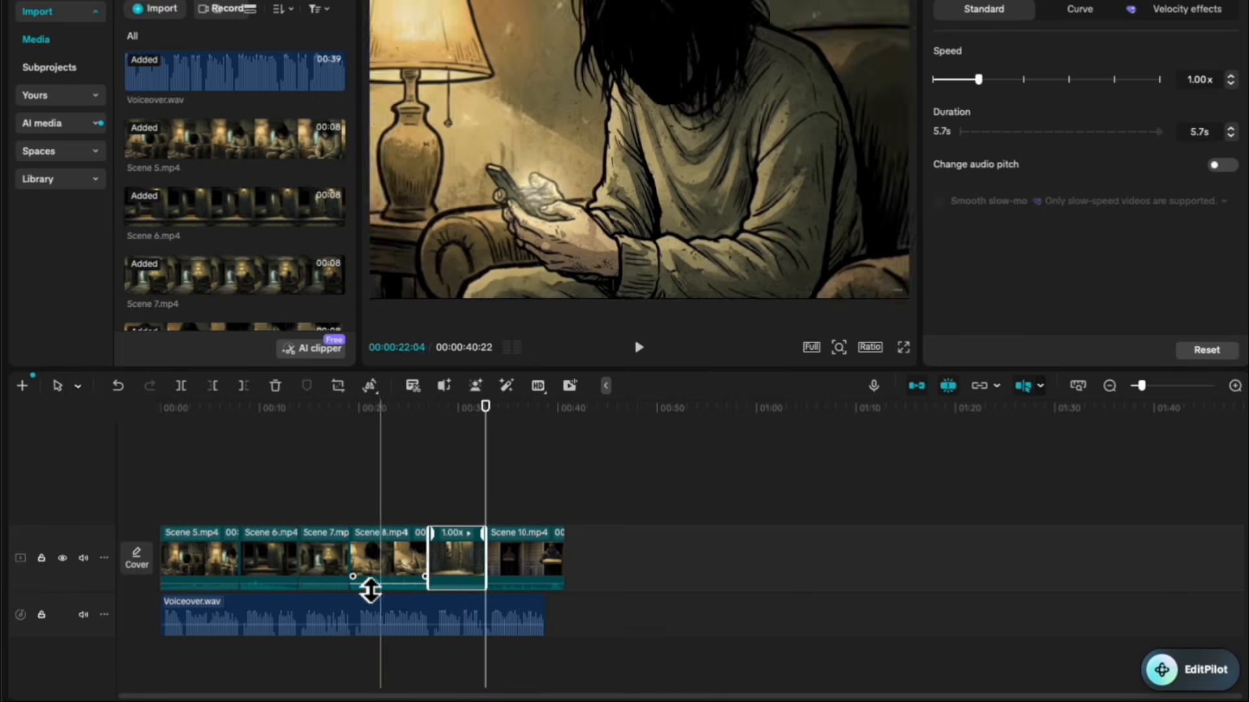
click(144, 520)
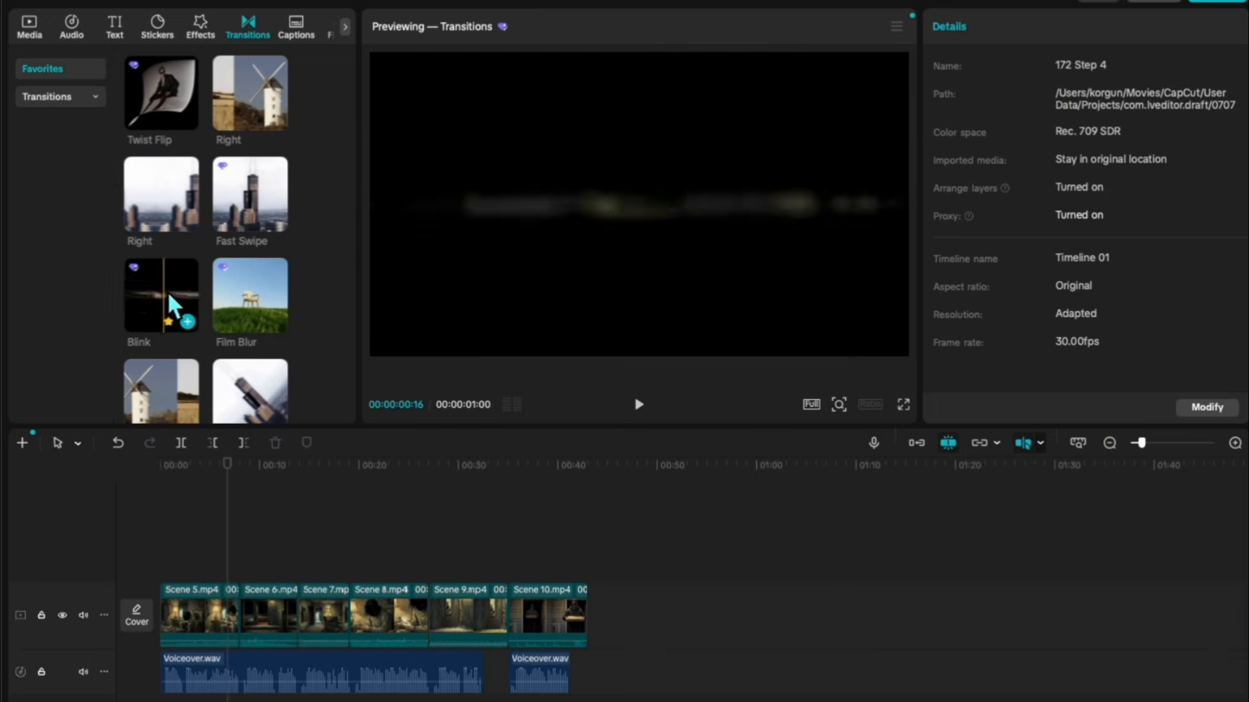
Step: Add the favourite Mix transition between the Scene 5 and Scene 6 clips and apply it to all cuts
scroll(173, 312, down, 5)
scroll(172, 318, down, 2)
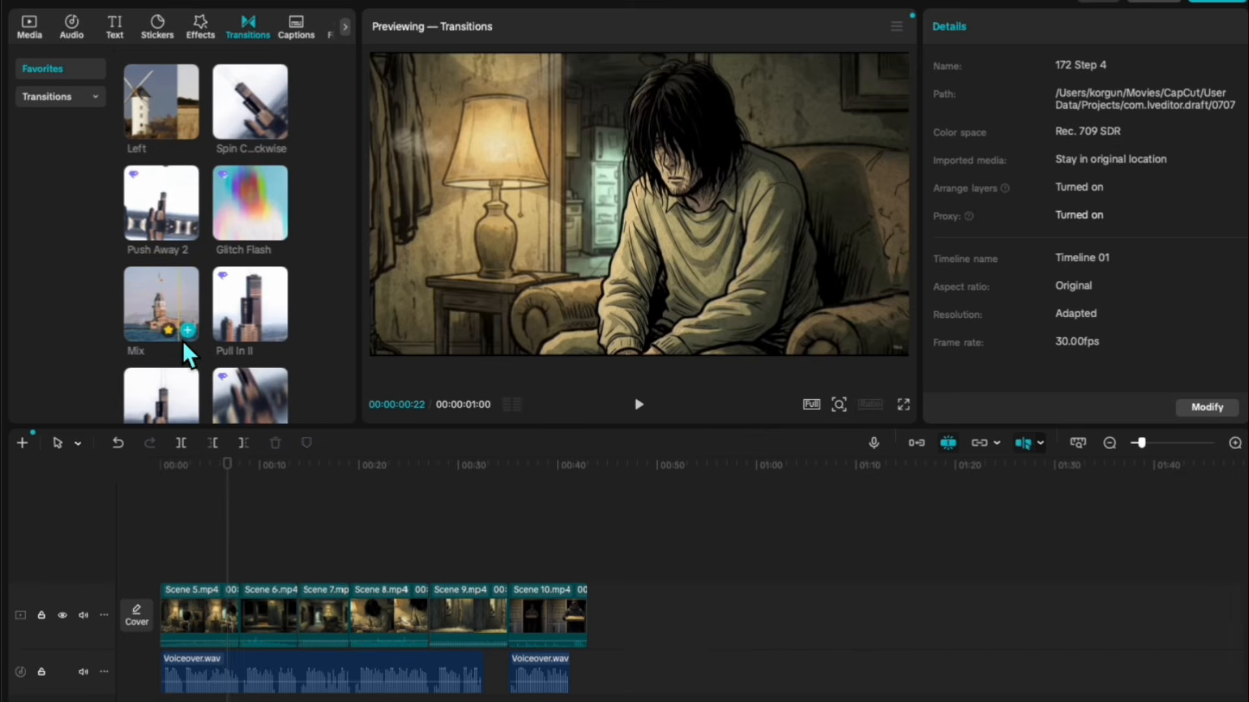
drag(181, 340, 241, 634)
click(711, 432)
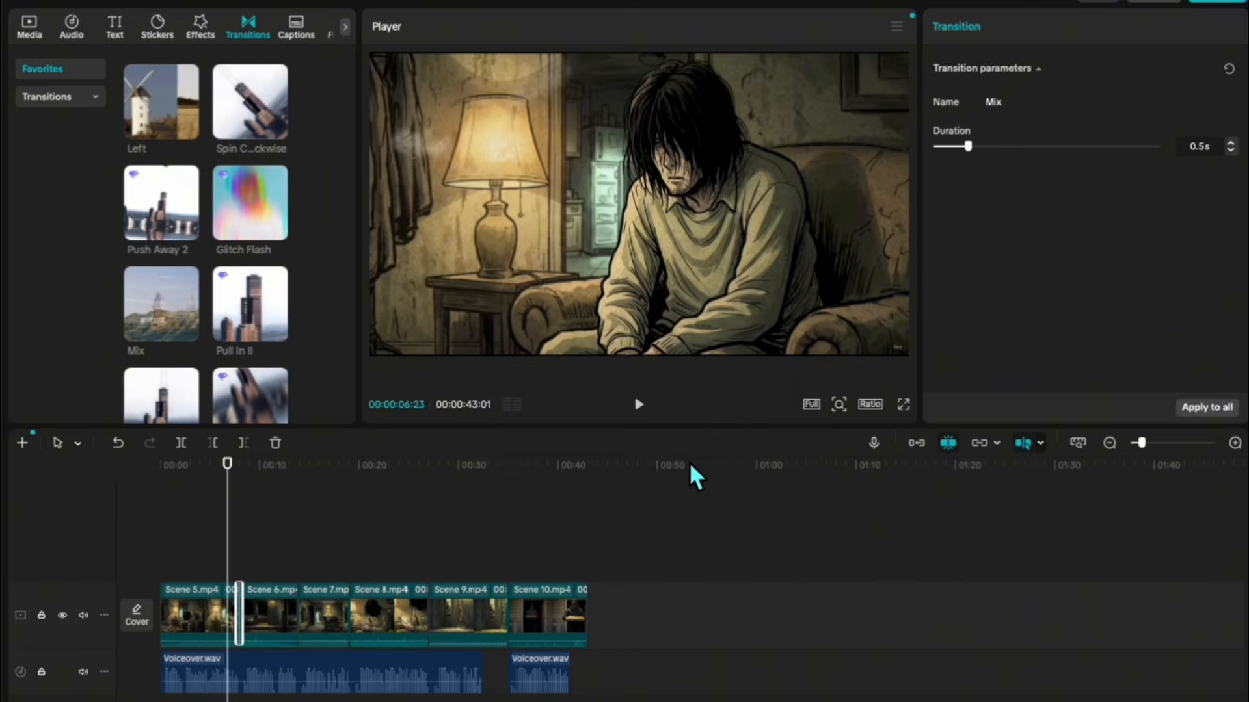
click(1200, 410)
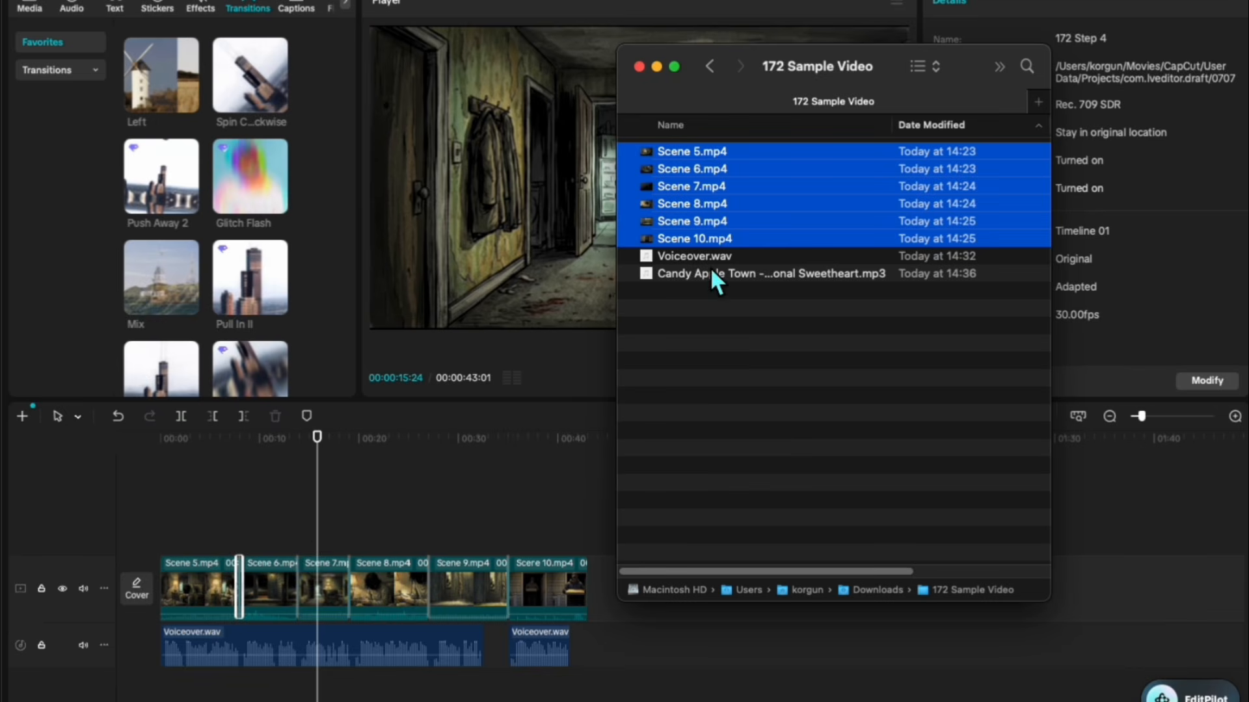
Step: Add the Candy Apple Town track beneath the voiceover at -22.6 dB, cut to the video's end with a fade-out
drag(709, 270, 284, 684)
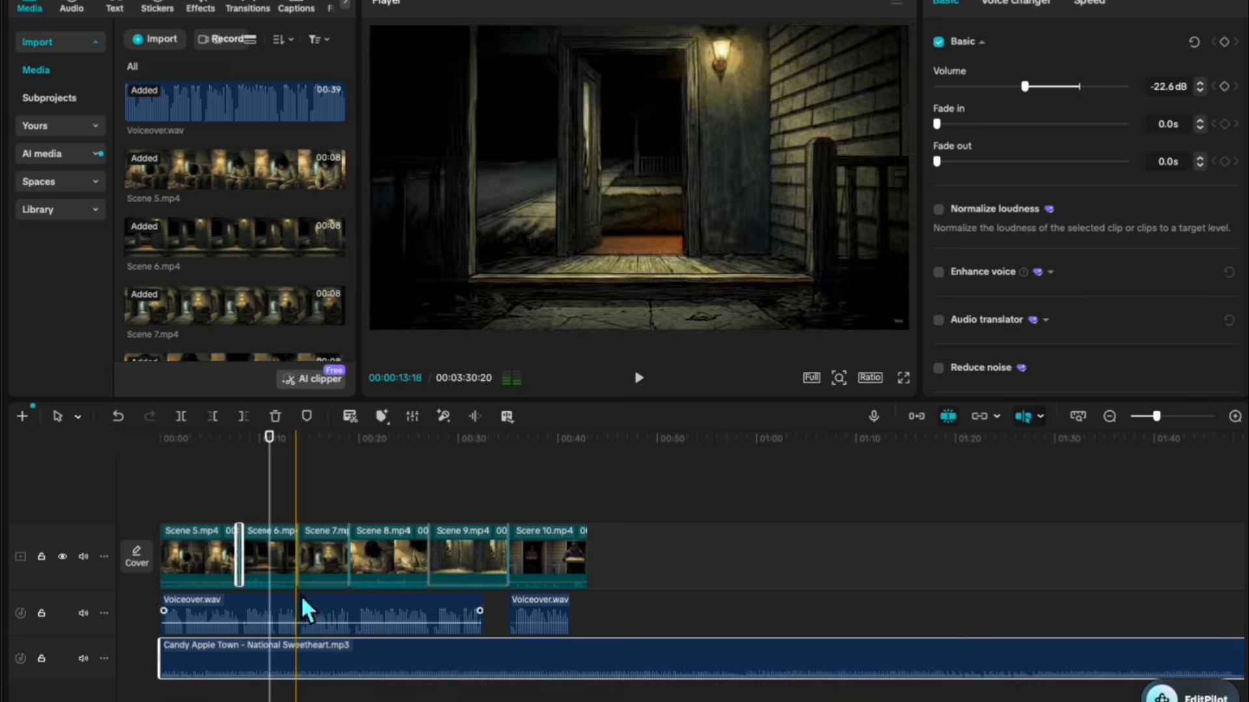
click(587, 666)
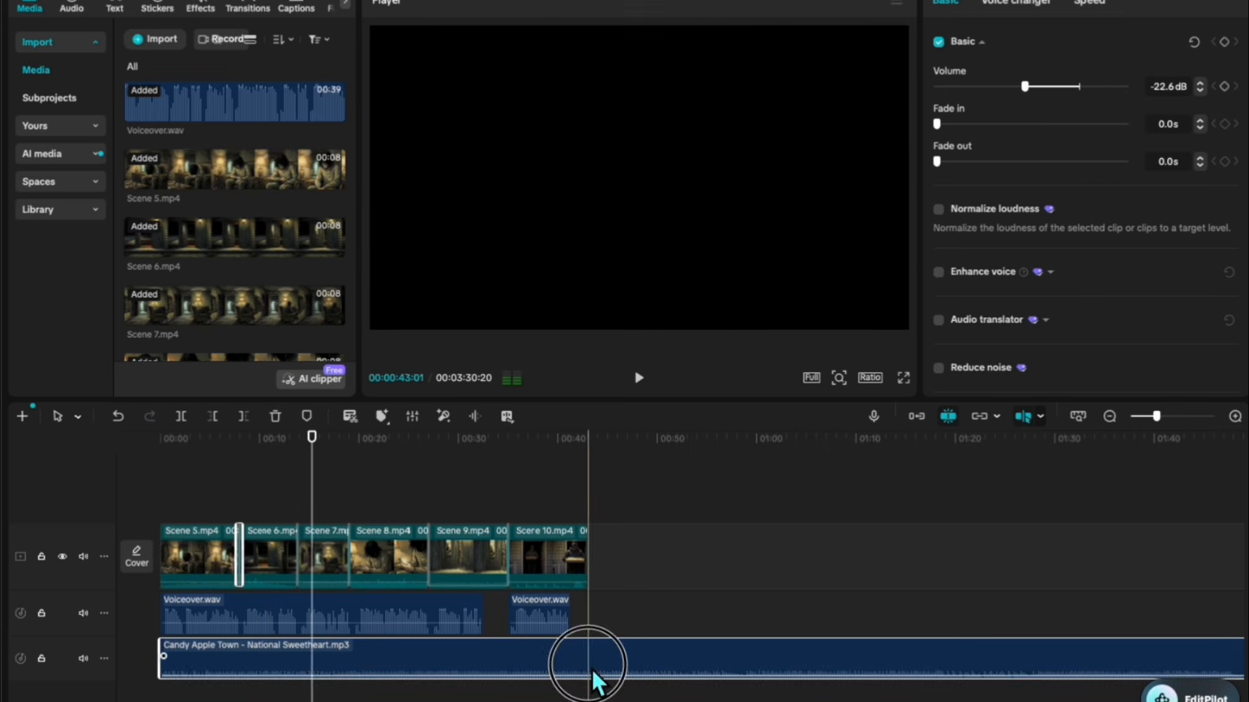
key(super+b)
click(673, 660)
key(Delete)
drag(584, 657, 576, 659)
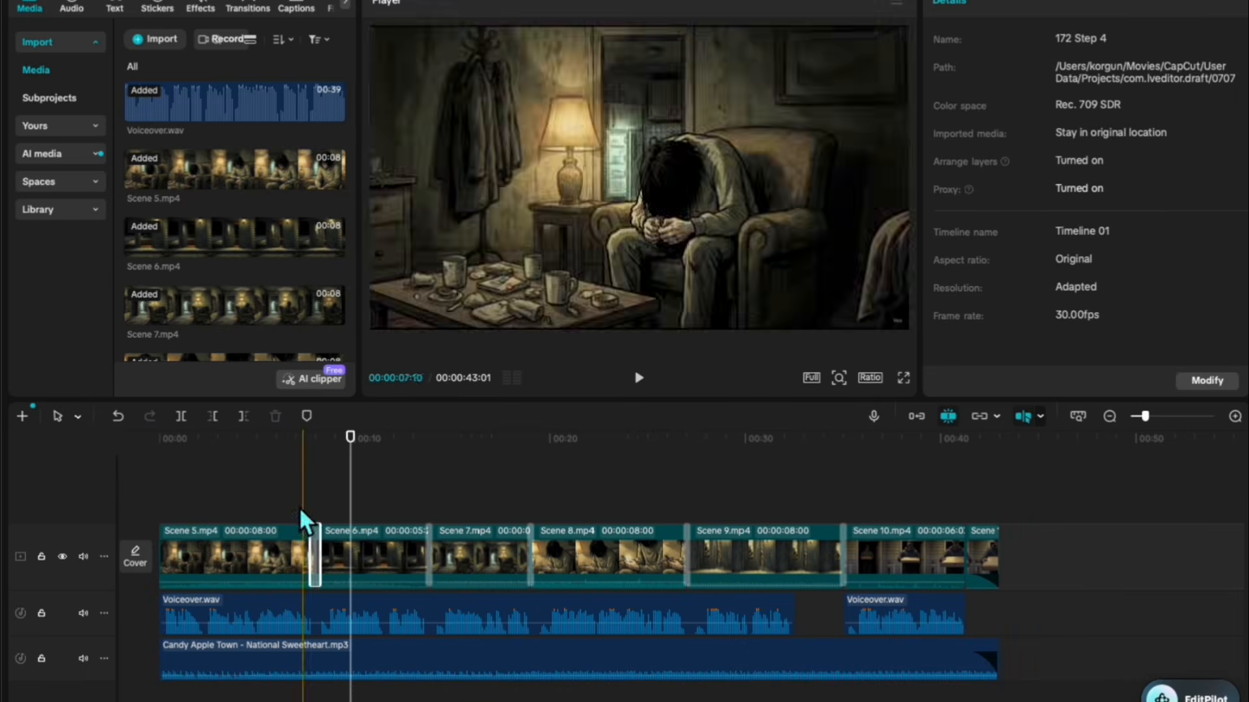
Step: Generate automatic captions for the voiceover with English as the spoken language
click(117, 7)
click(82, 155)
click(307, 382)
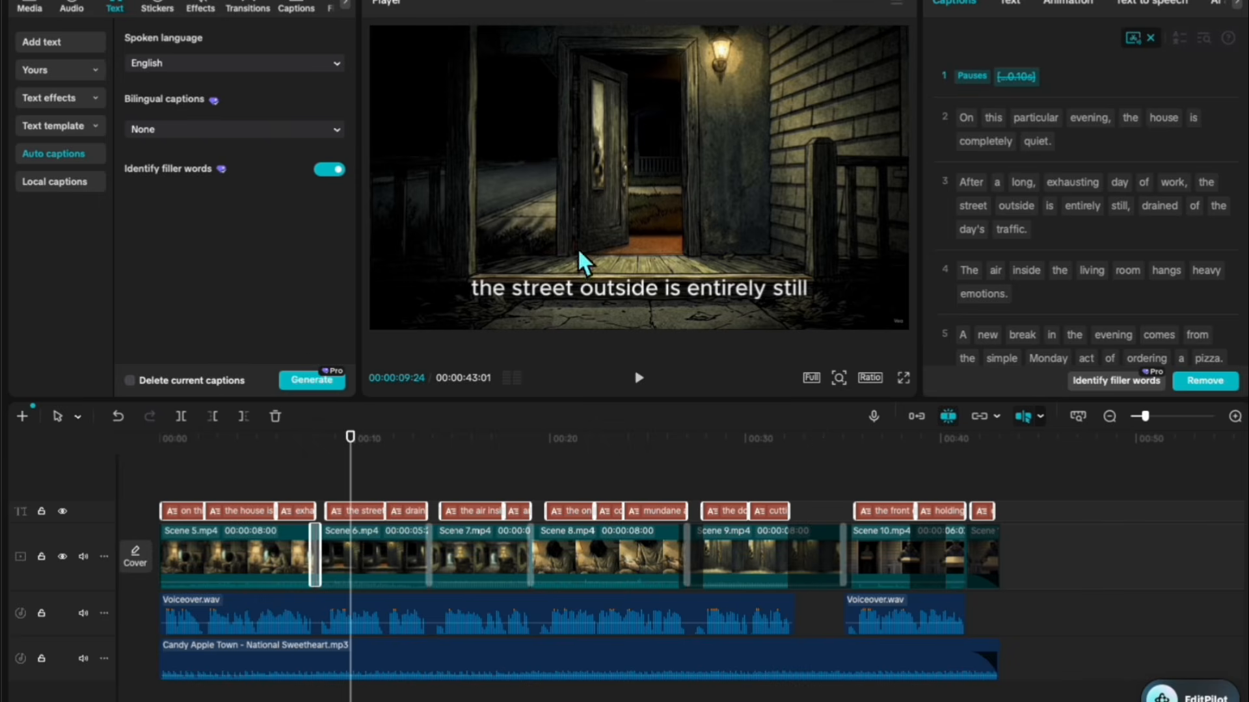
Step: Change the font of all captions to a bold sans-serif typeface
click(1023, 4)
click(1066, 110)
click(1073, 223)
scroll(1041, 286, down, 3)
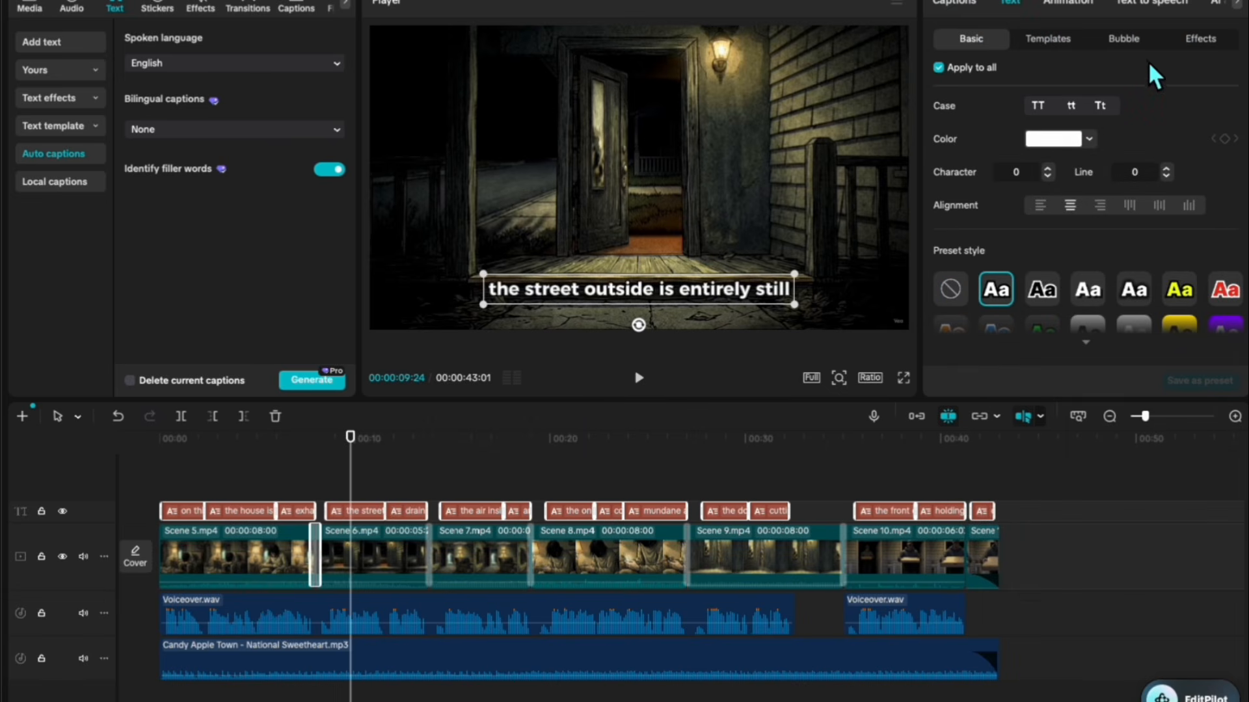
Step: Apply the caption animation that highlights the spoken word in yellow and preview it over the Scene 7 clip
click(1070, 6)
click(1200, 47)
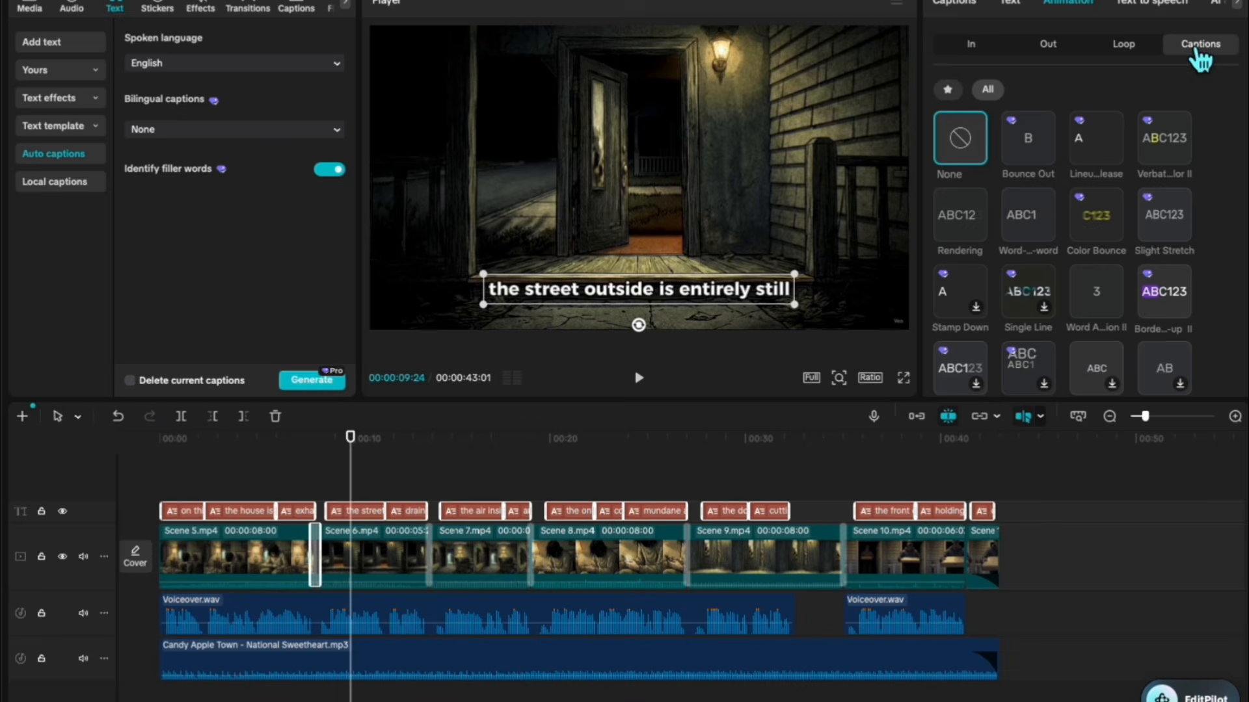
click(1160, 147)
click(461, 475)
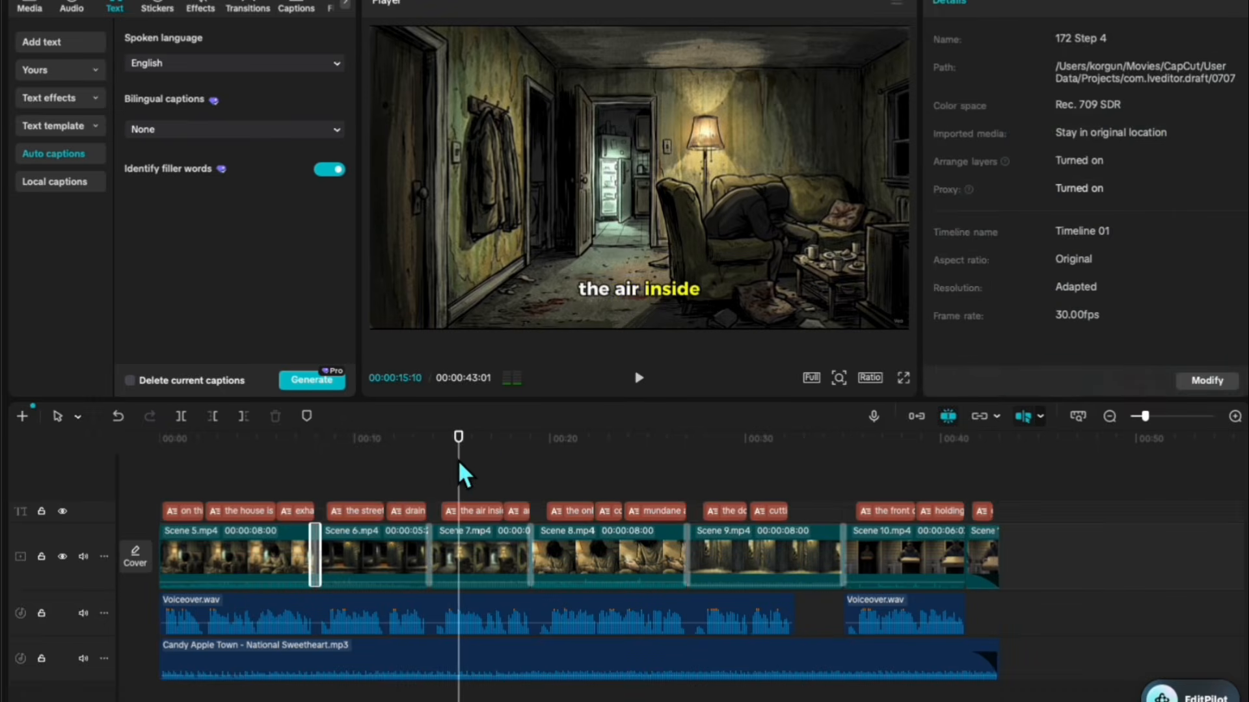
Step: Export the video as 172 Step 4(1) in 1080P, H.264, mp4 at 30fps
click(1211, 2)
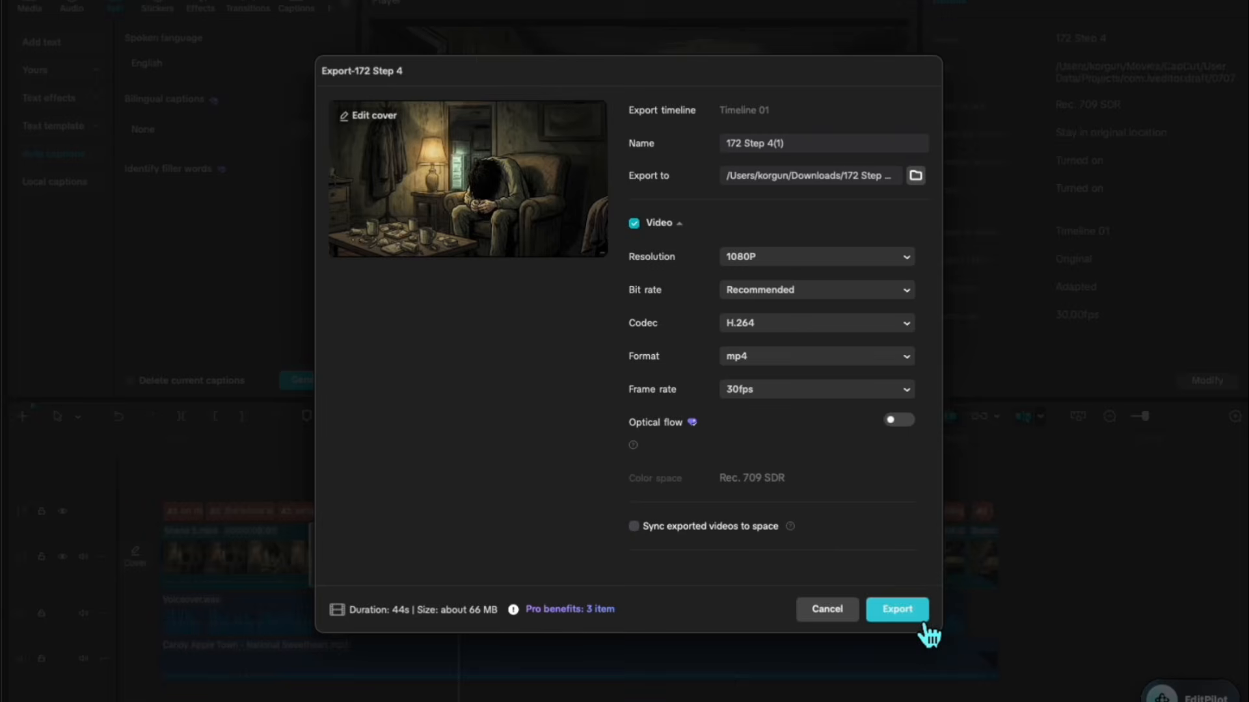
click(928, 632)
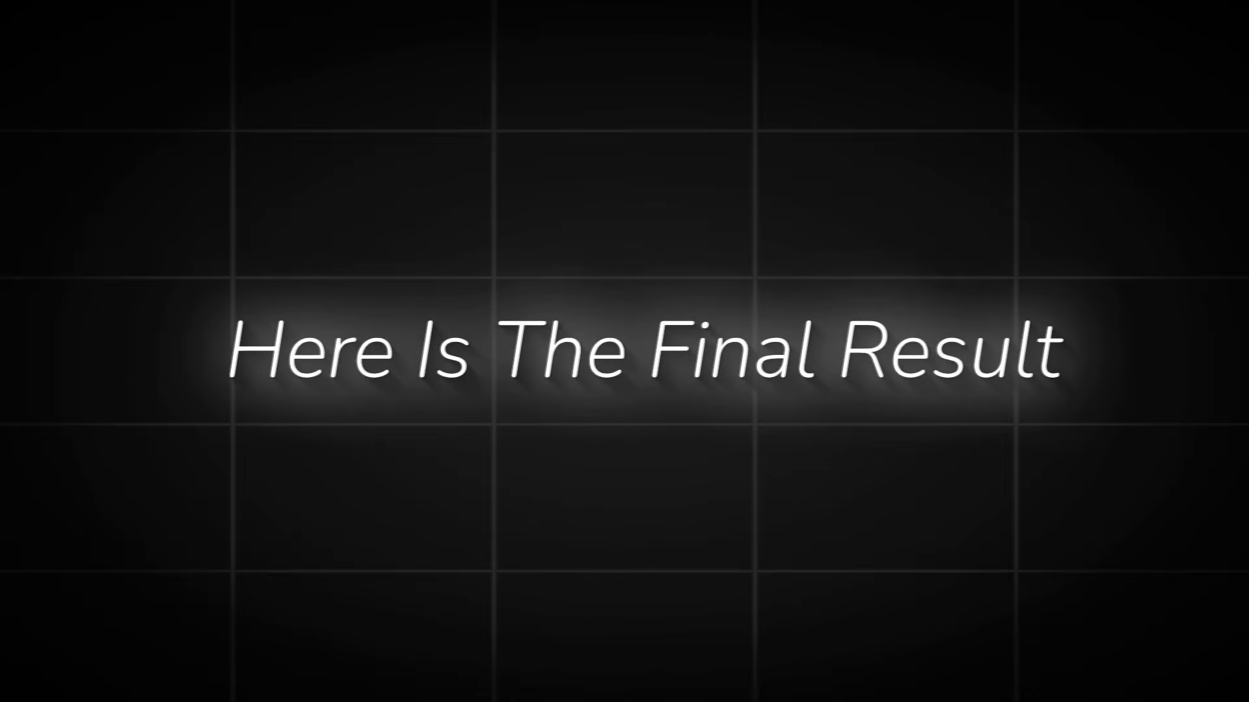